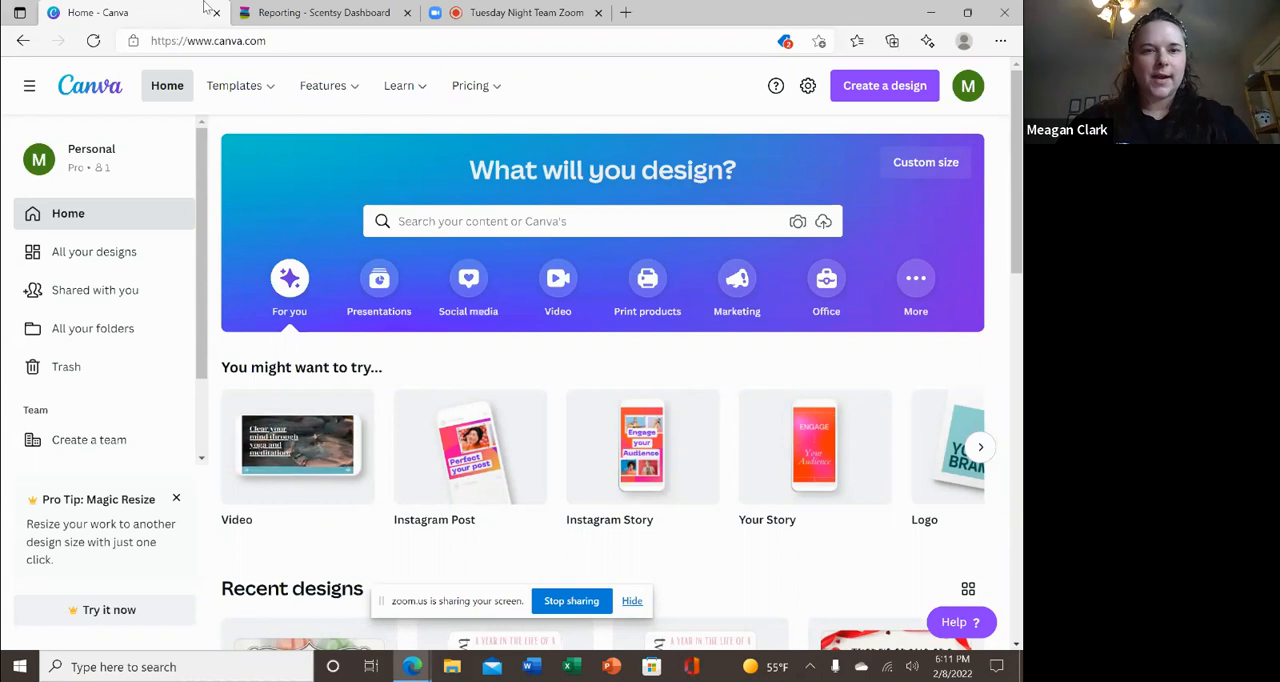
Switch to the Scentsy Dashboard page and open the Scentsy Success site.
left_click(335, 12)
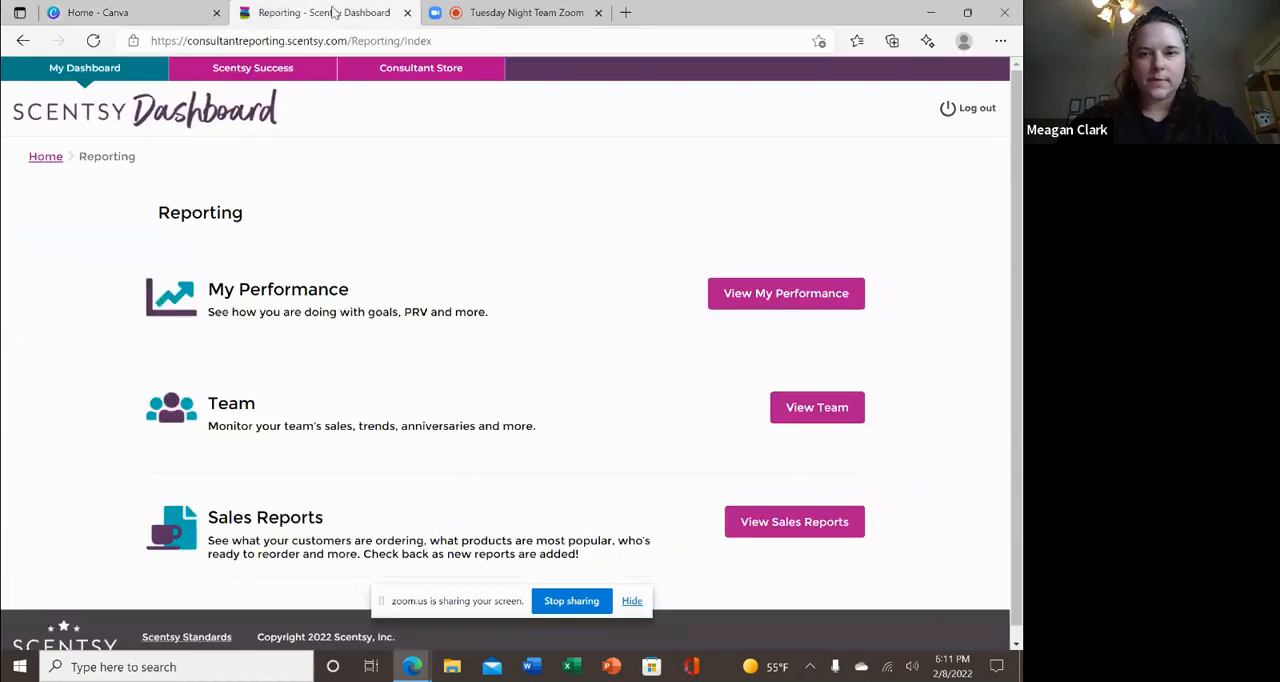
left_click(276, 76)
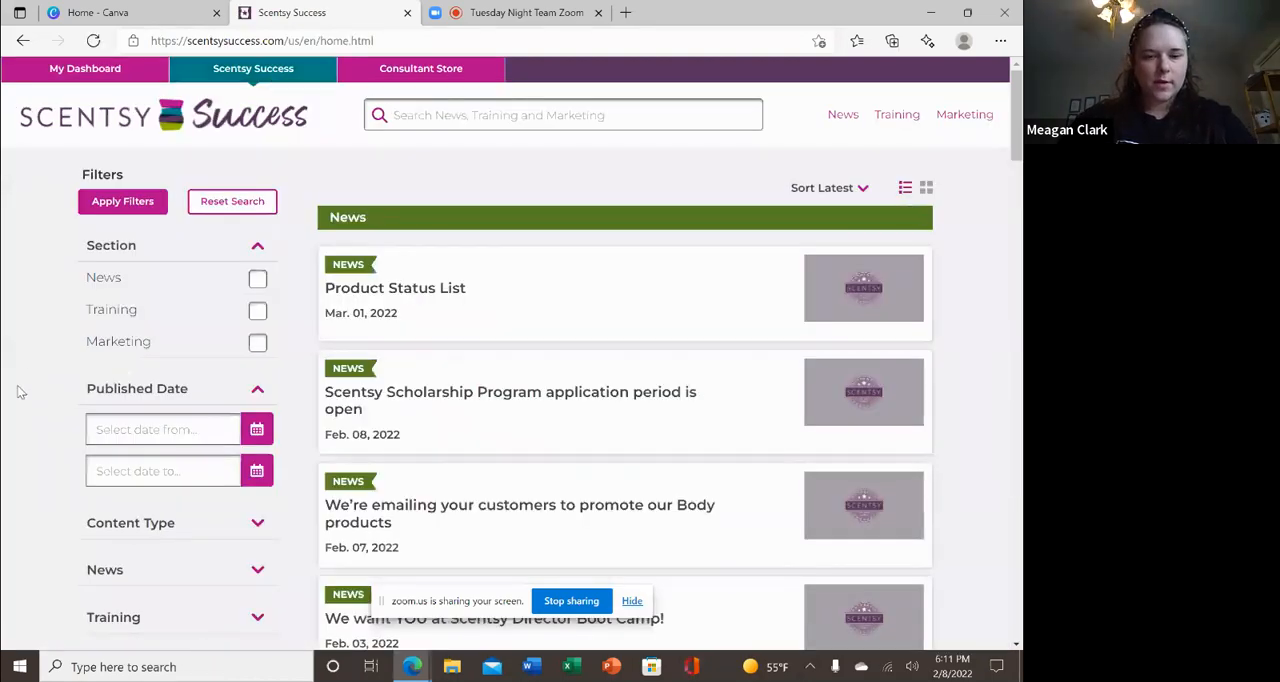
Expand the Product Category, Training, News and Content Type filters and look over their options.
scroll(17, 391, "down", 3)
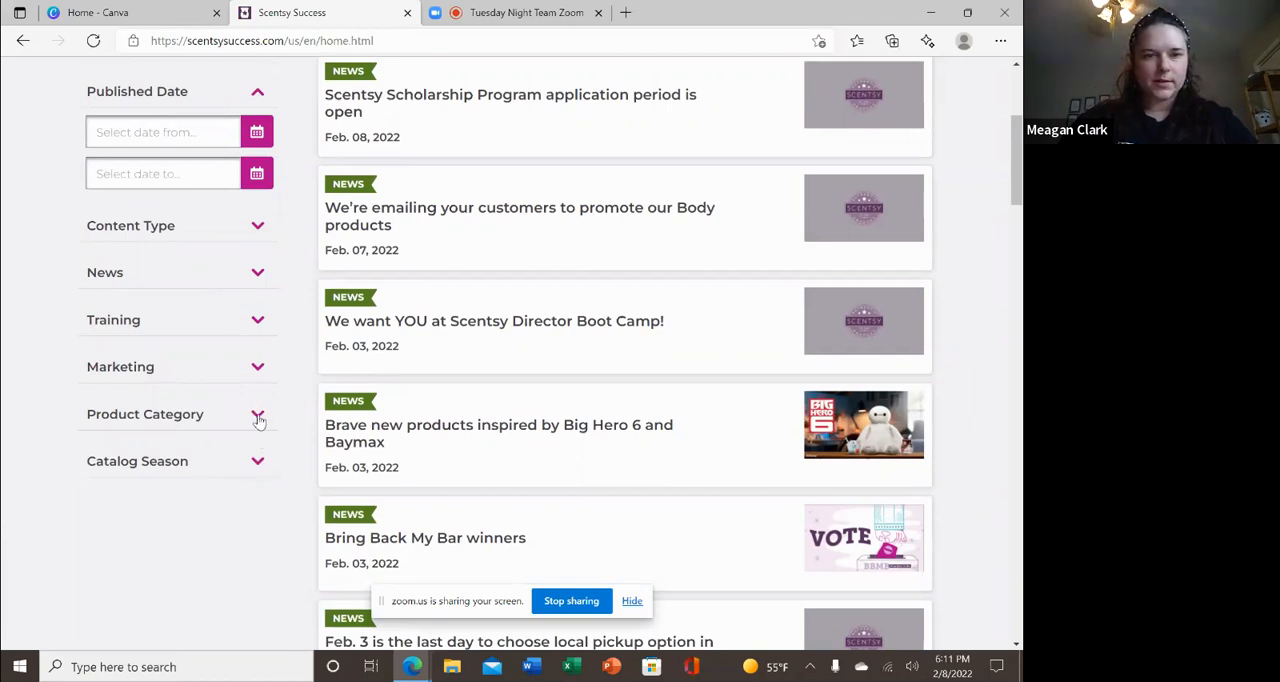
left_click(258, 416)
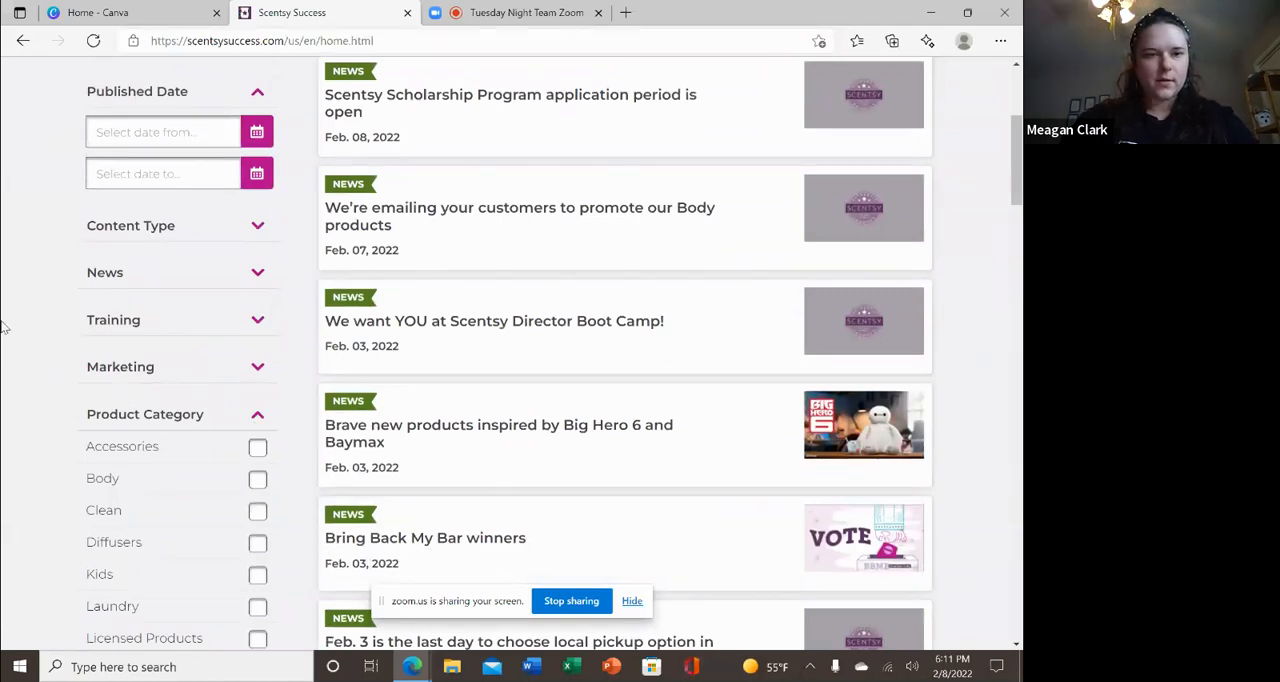
left_click(255, 320)
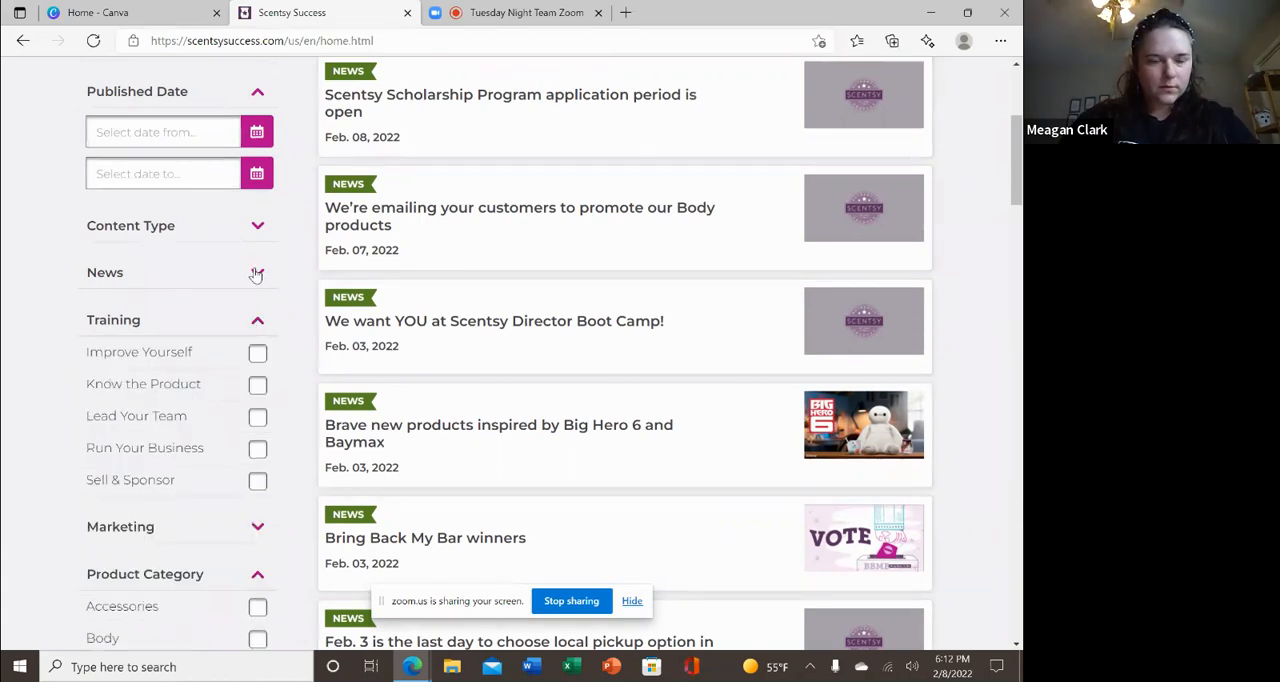
left_click(256, 274)
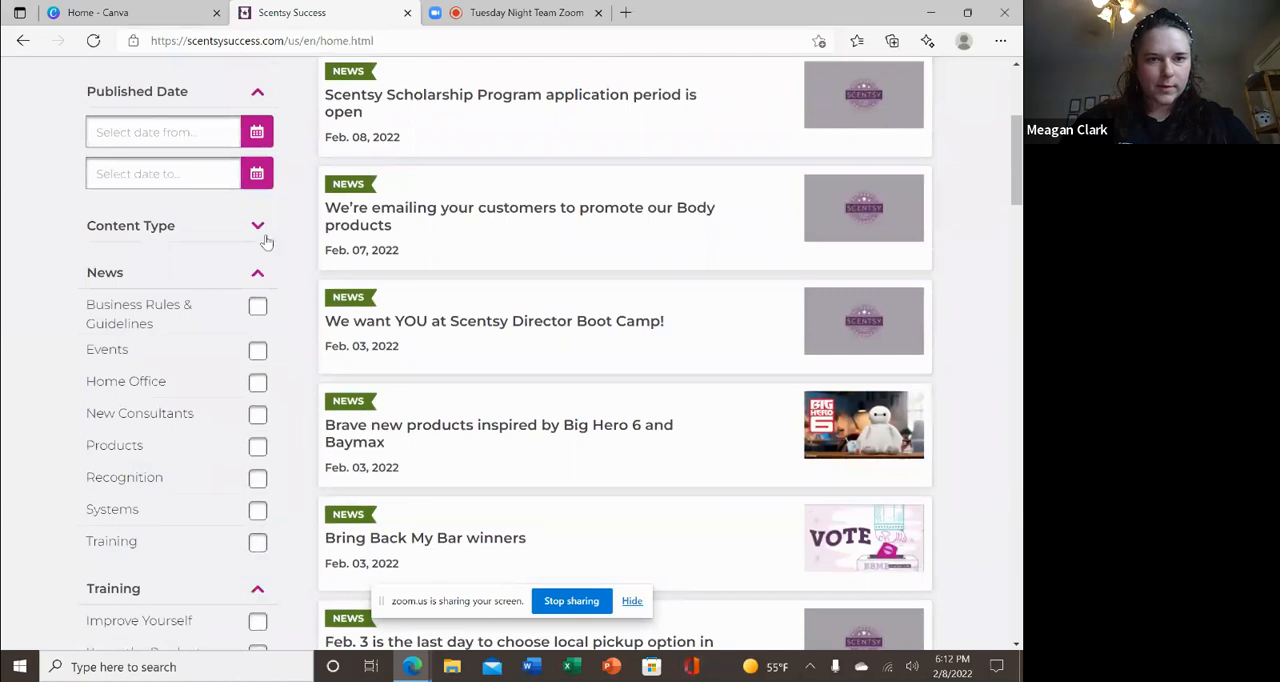
left_click(257, 226)
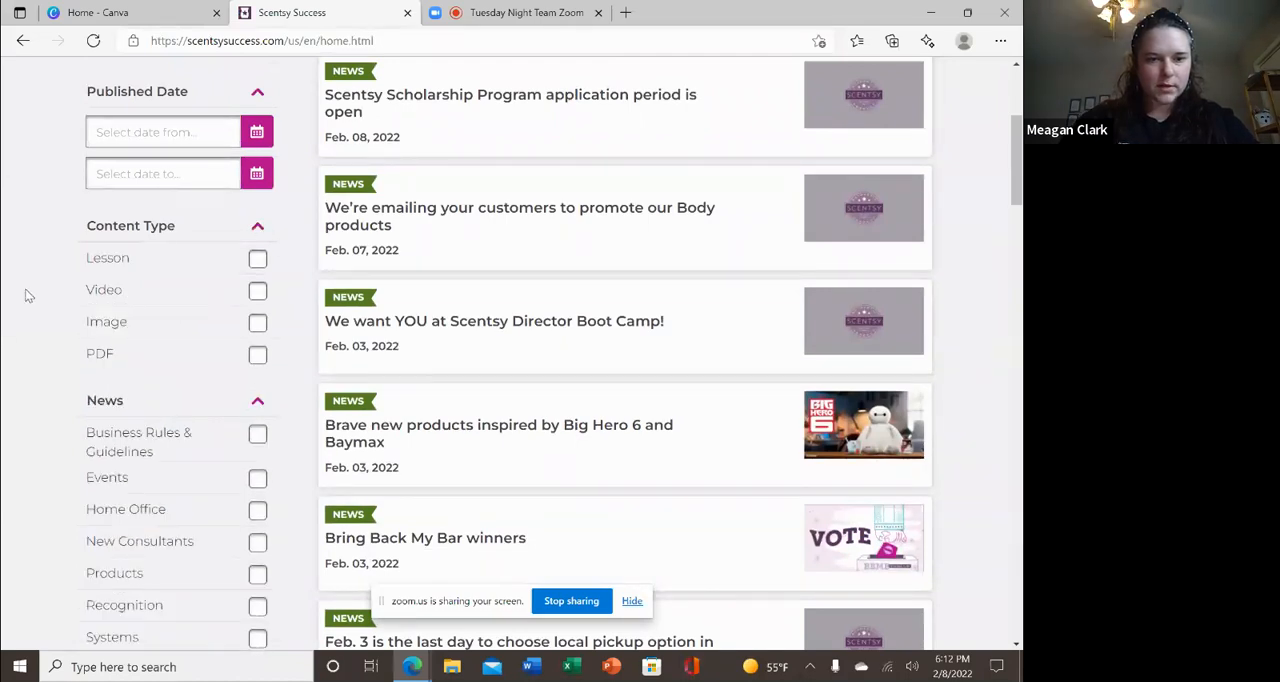
scroll(28, 295, "up", 1)
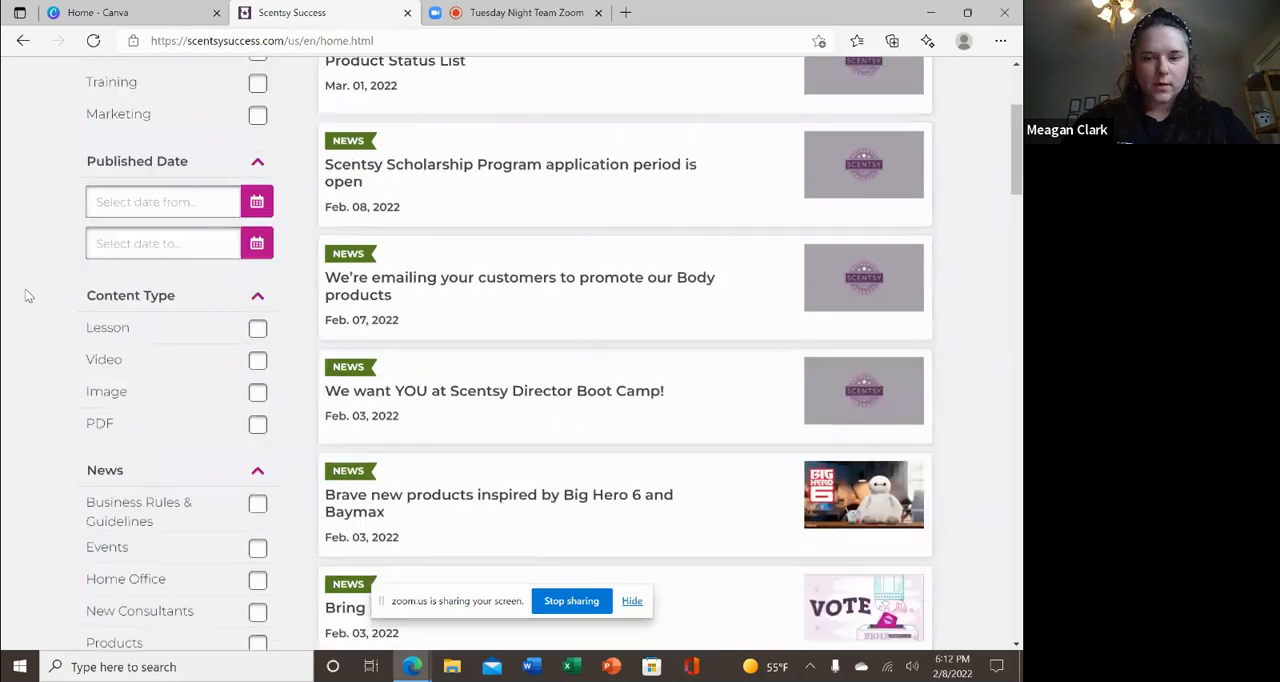
scroll(28, 295, "up", 1)
scroll(28, 295, "up", 1)
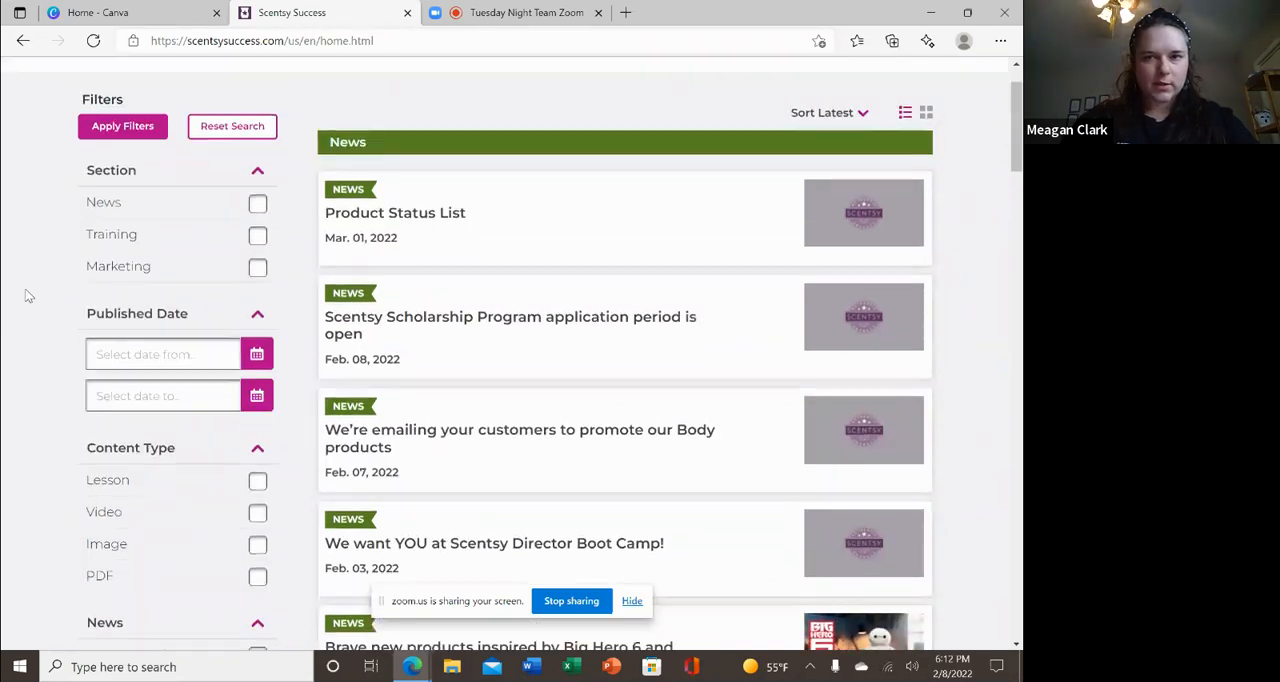
scroll(28, 295, "up", 1)
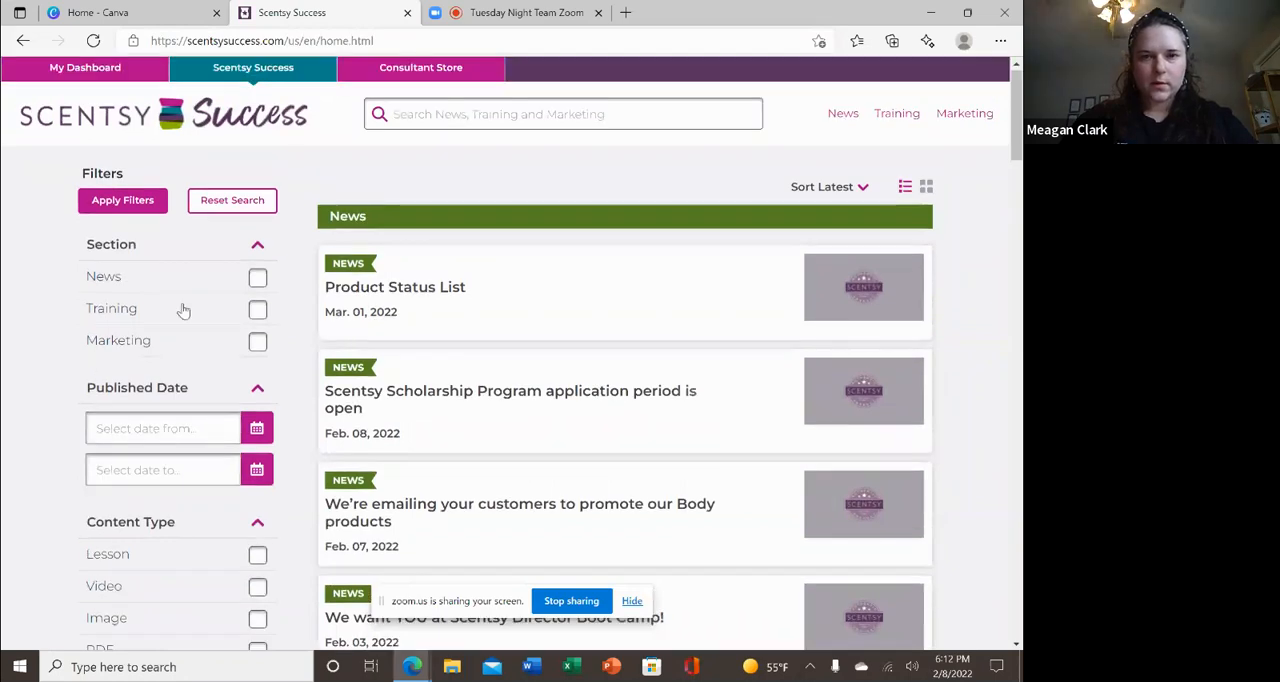
Go to the Marketing section and open its Scent and Warmer of the Month assets.
left_click(963, 116)
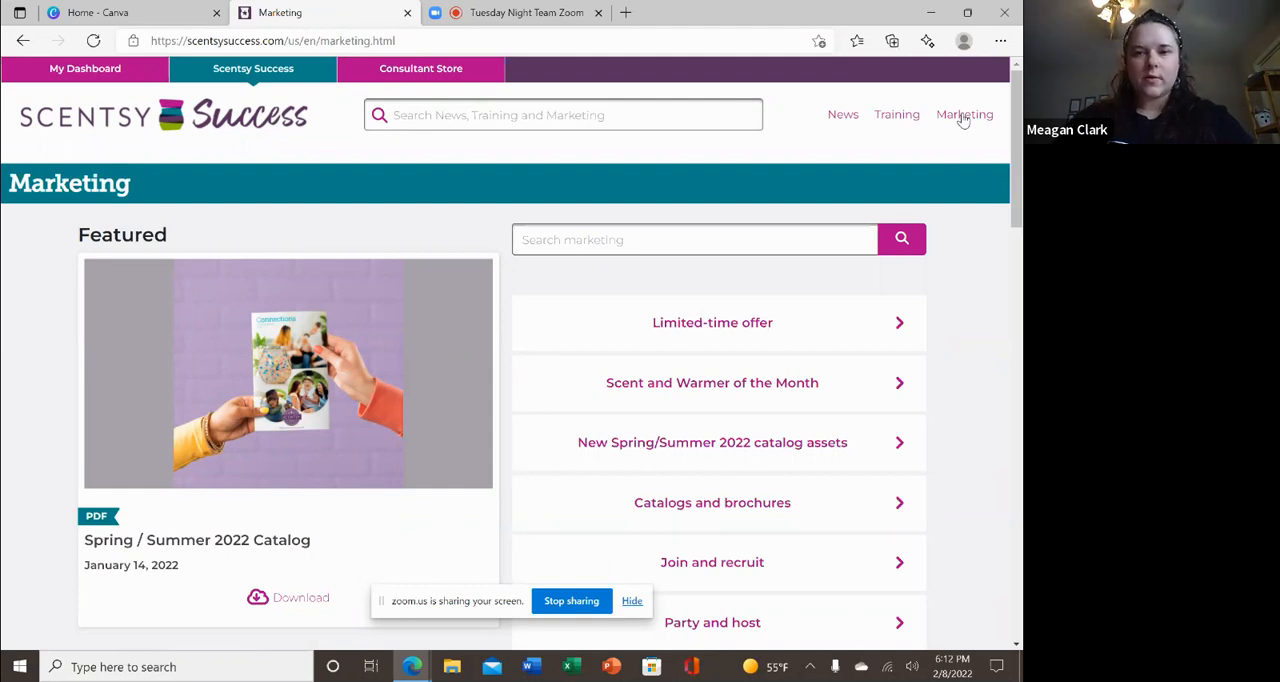
scroll(963, 120, "down", 1)
scroll(963, 120, "down", 3)
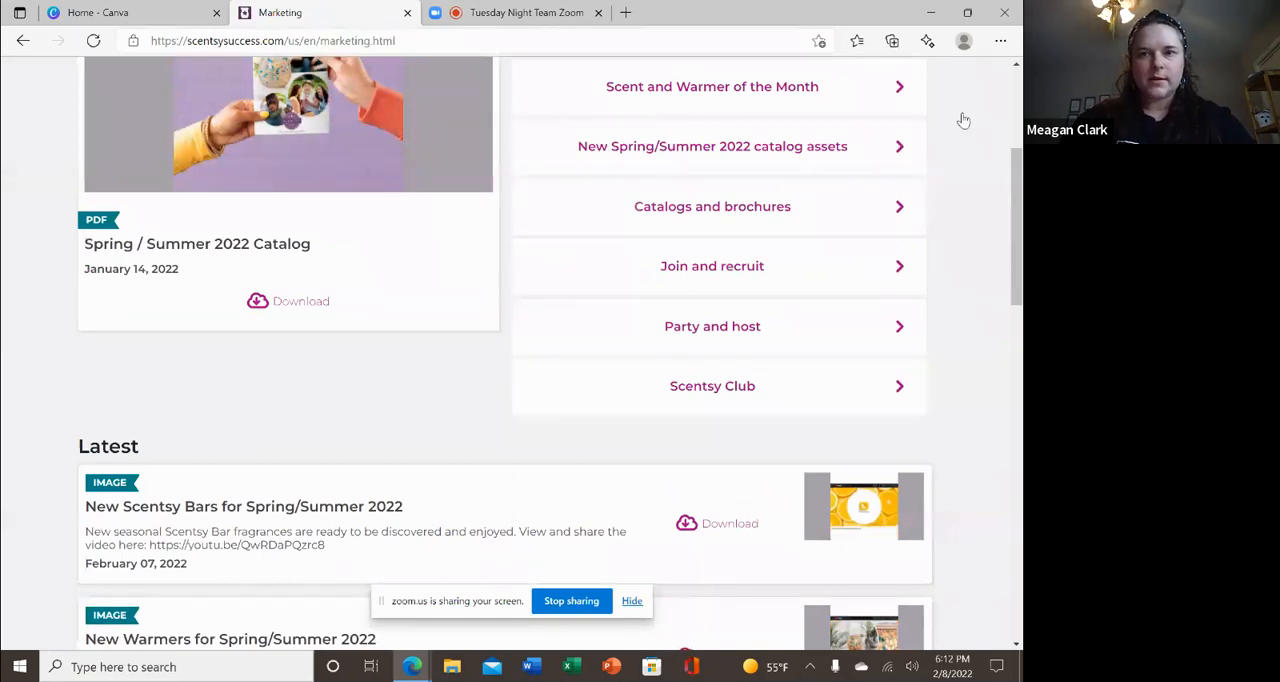
left_click(925, 94)
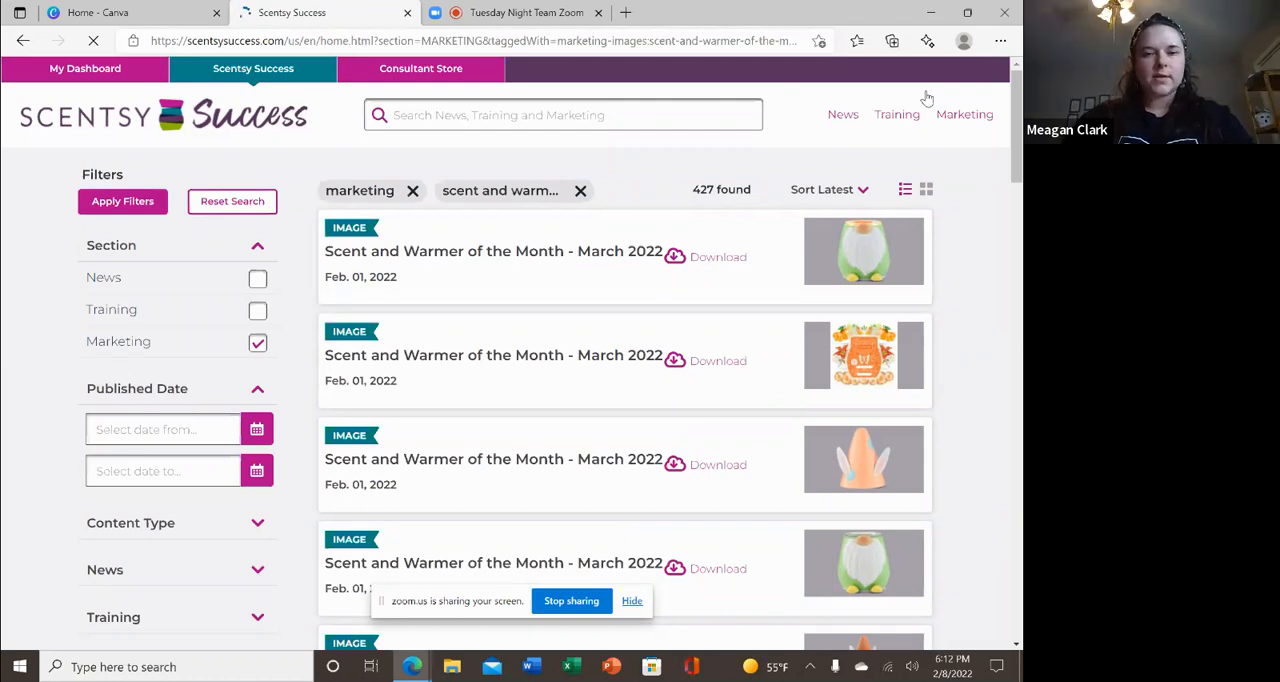
Browse the March and February 2022 Scent and Warmer of the Month images and PDFs offered for download.
scroll(927, 98, "down", 5)
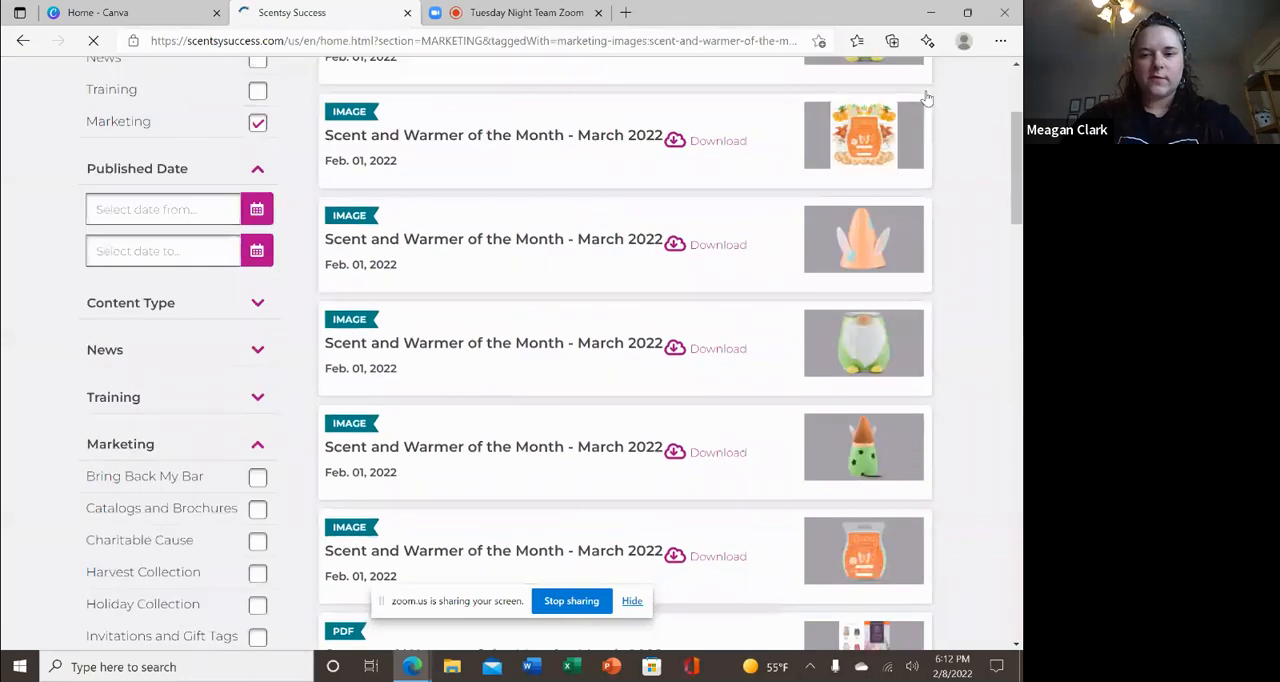
scroll(927, 98, "down", 1)
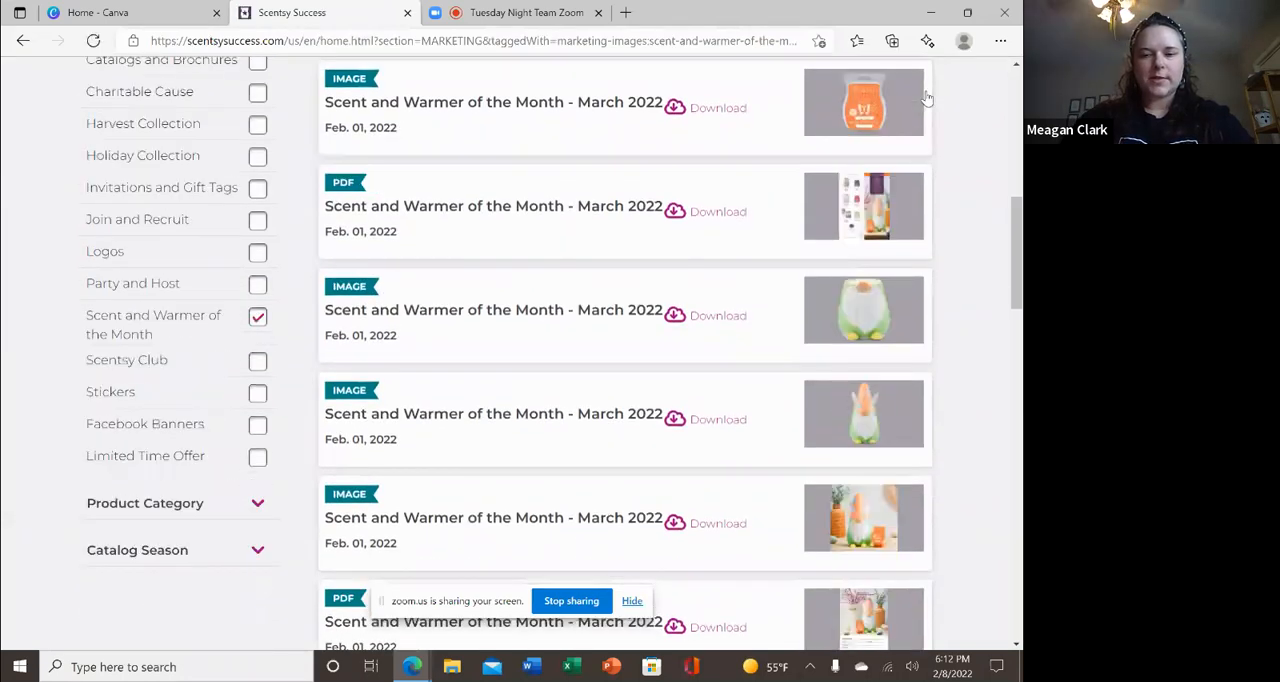
scroll(927, 98, "down", 15)
scroll(927, 98, "down", 5)
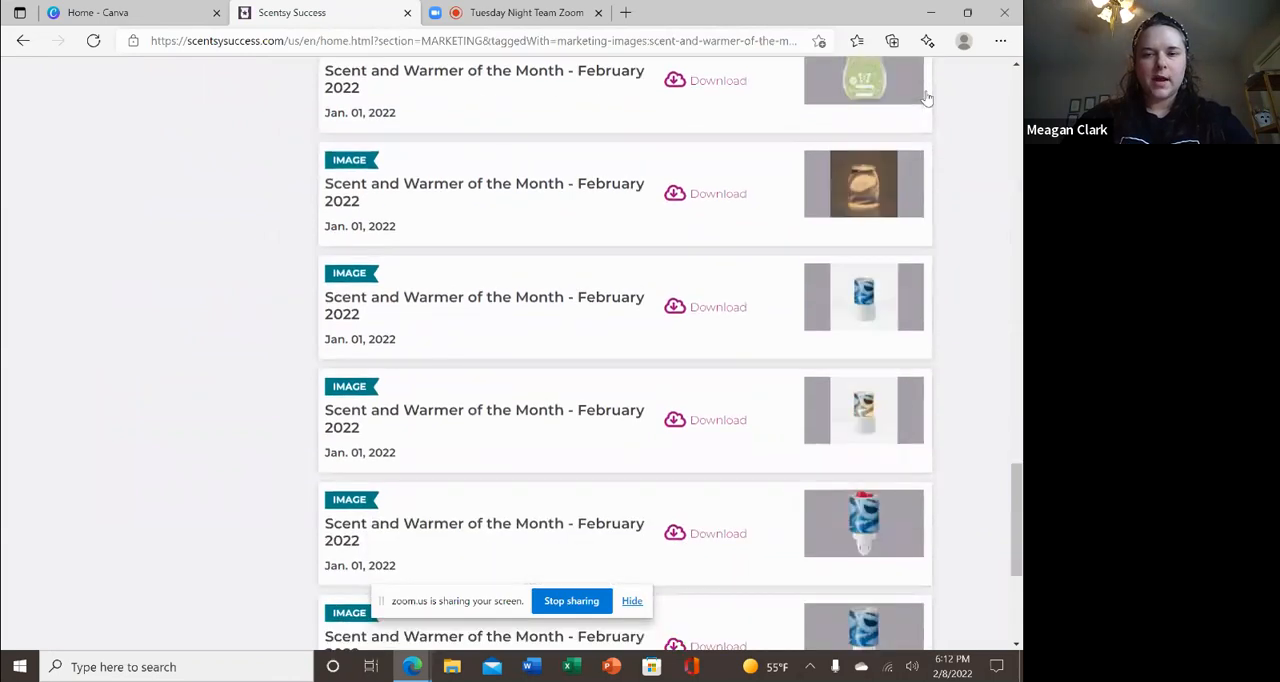
scroll(927, 98, "down", 1)
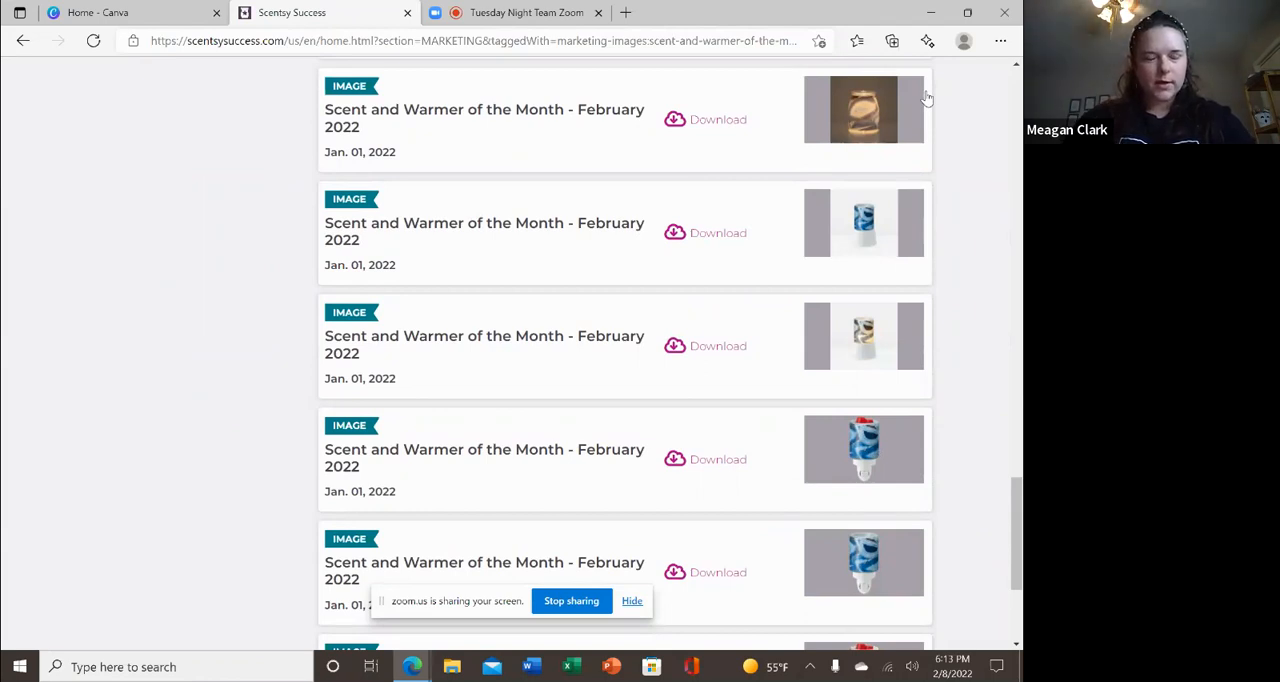
scroll(927, 97, "up", 1)
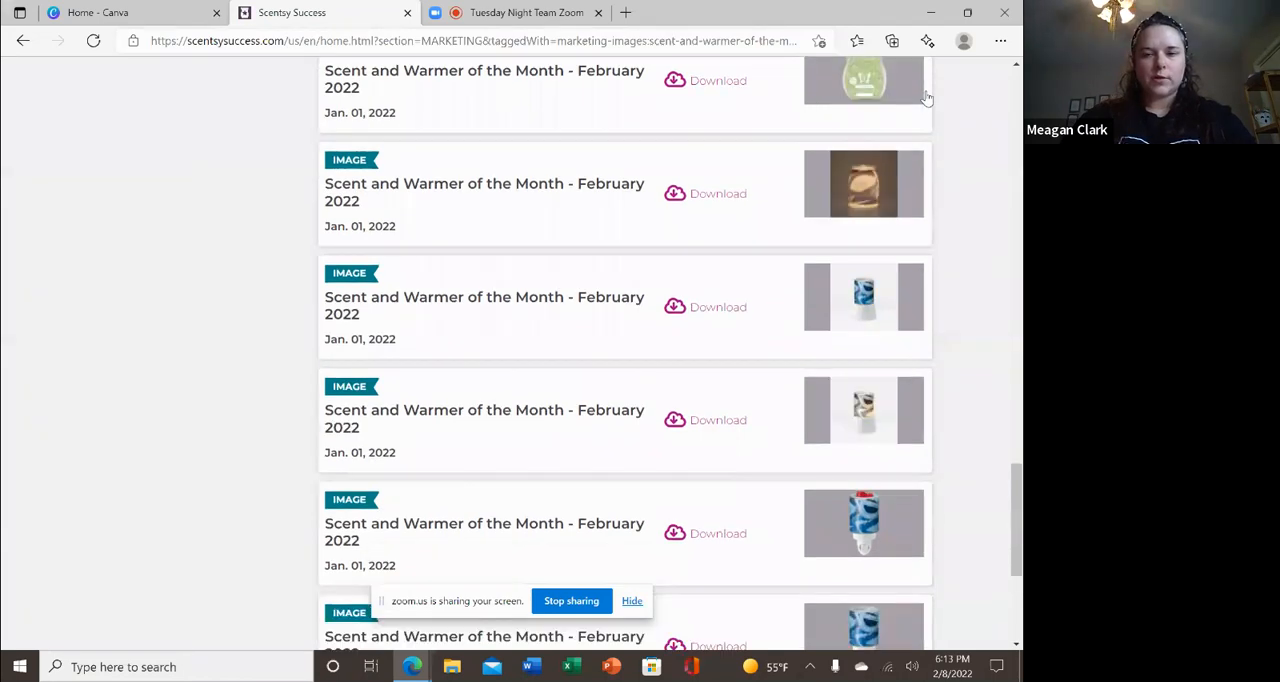
scroll(927, 97, "up", 3)
scroll(927, 97, "up", 2)
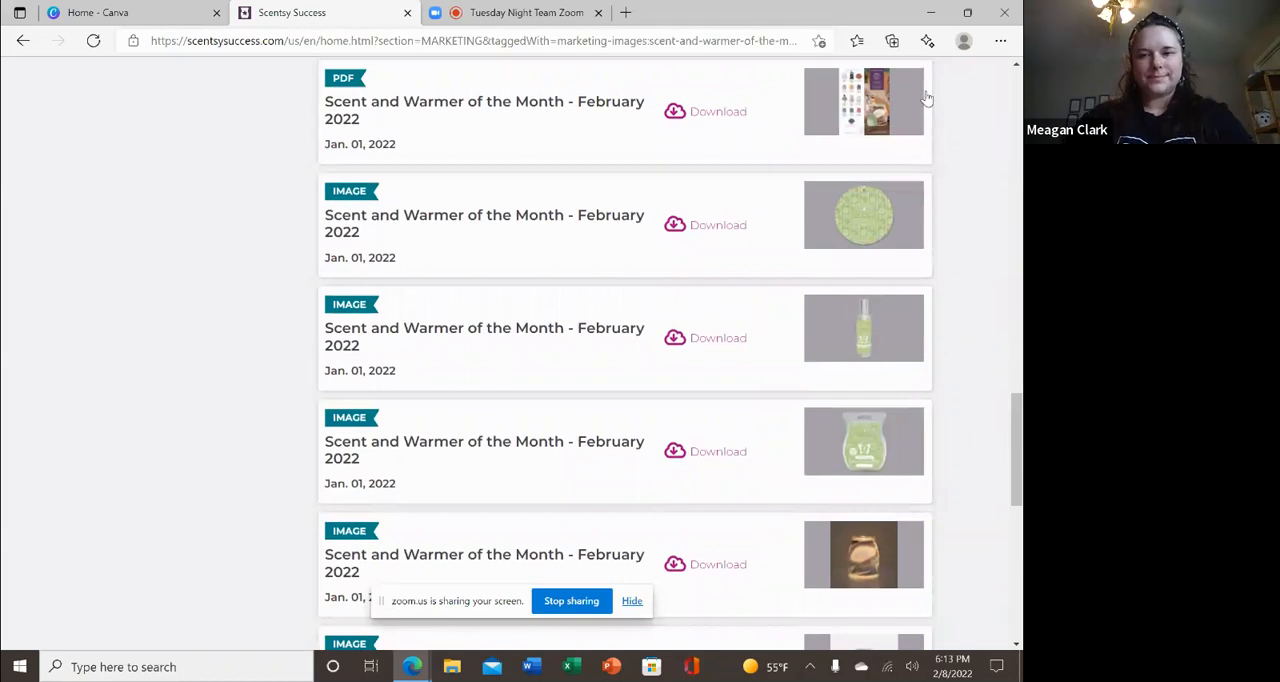
scroll(927, 97, "up", 1)
scroll(927, 97, "up", 4)
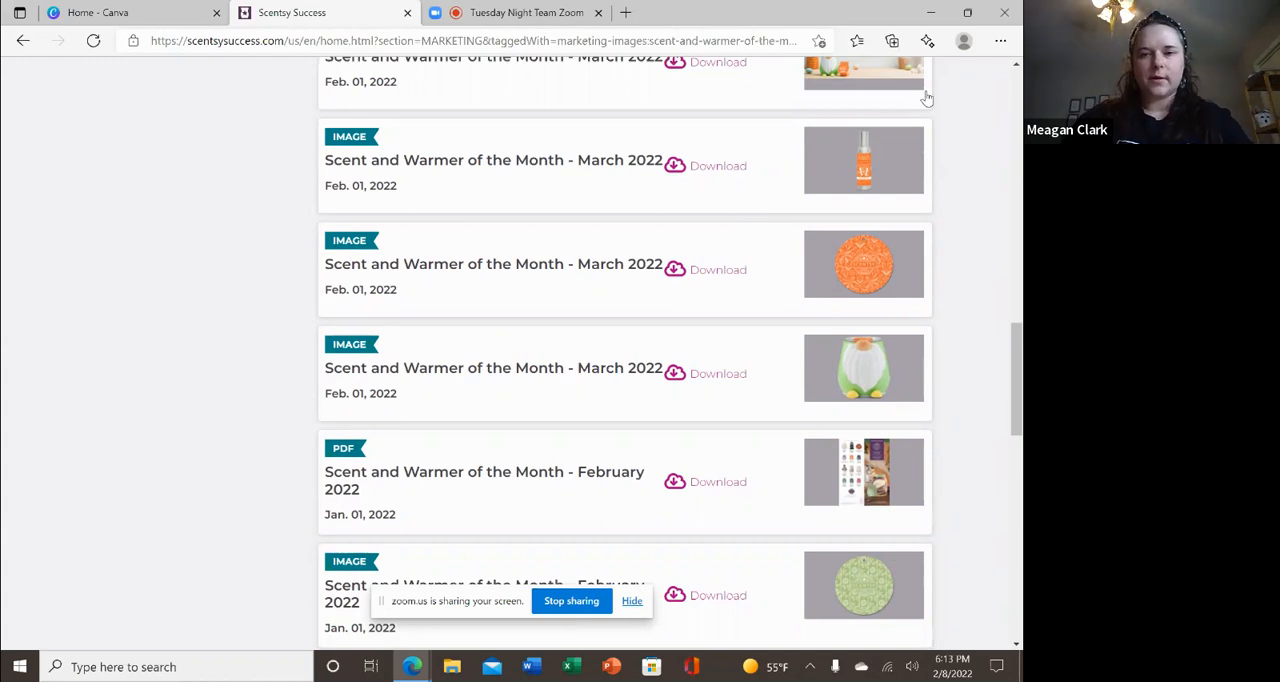
scroll(927, 97, "down", 1)
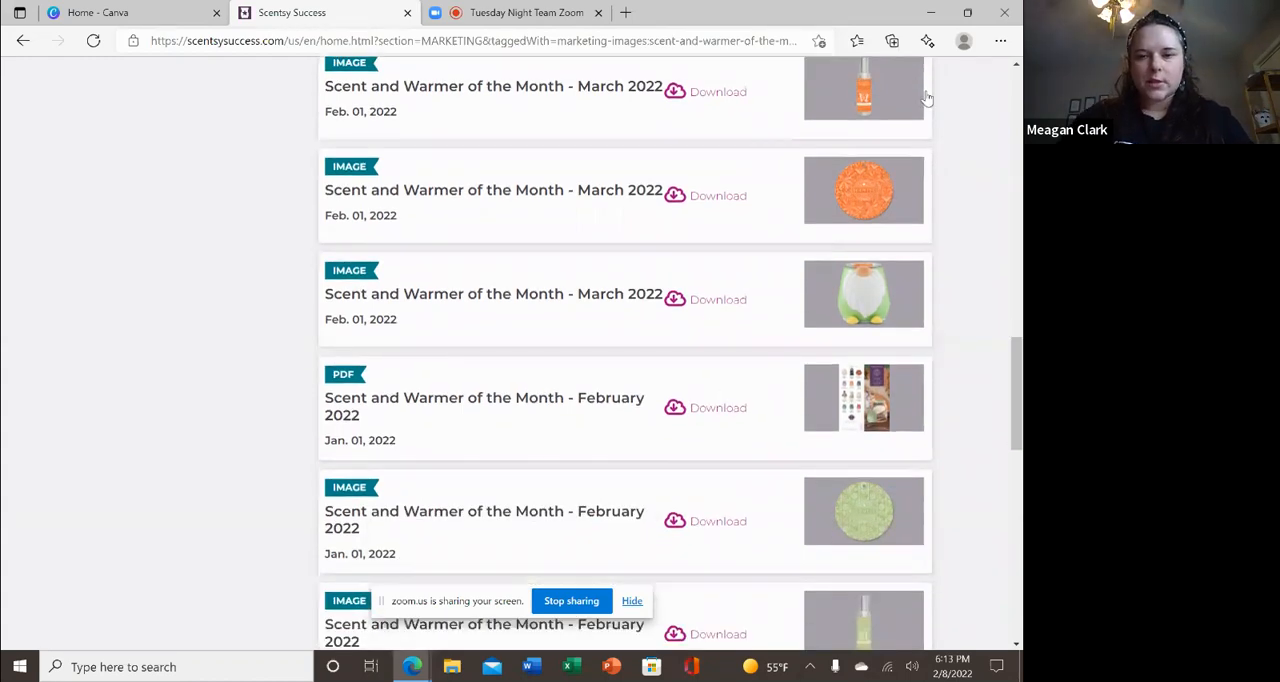
scroll(927, 97, "up", 3)
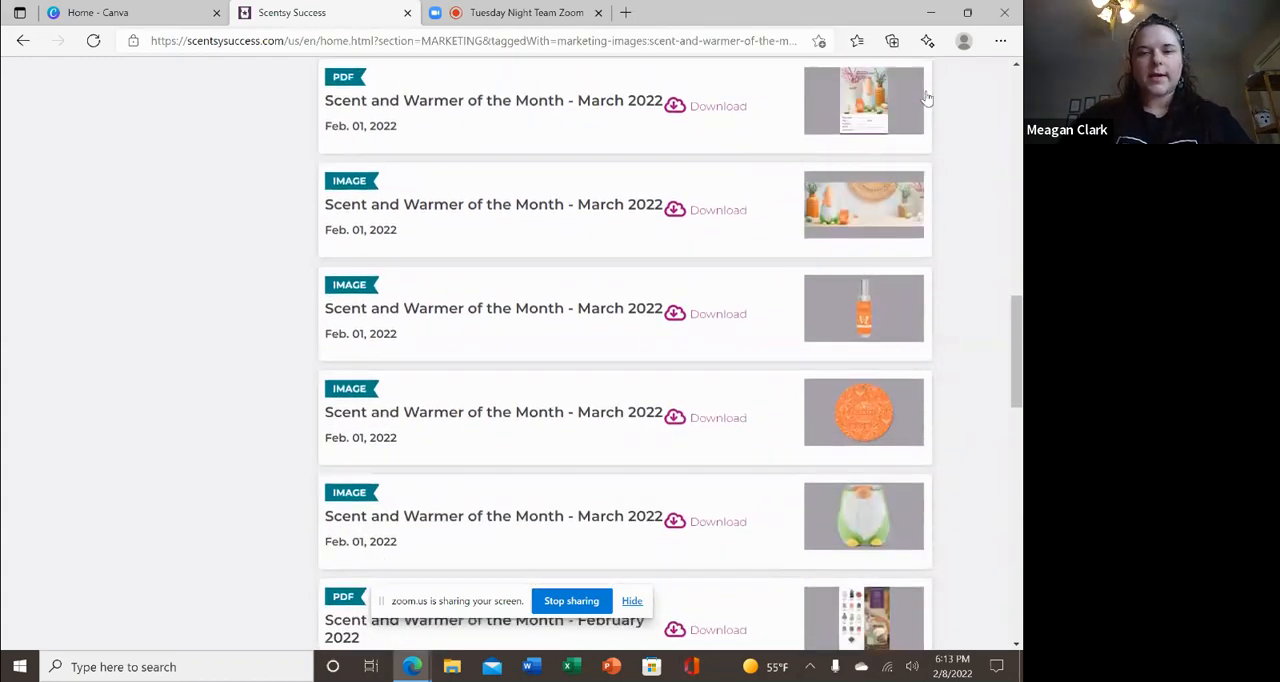
scroll(927, 97, "down", 10)
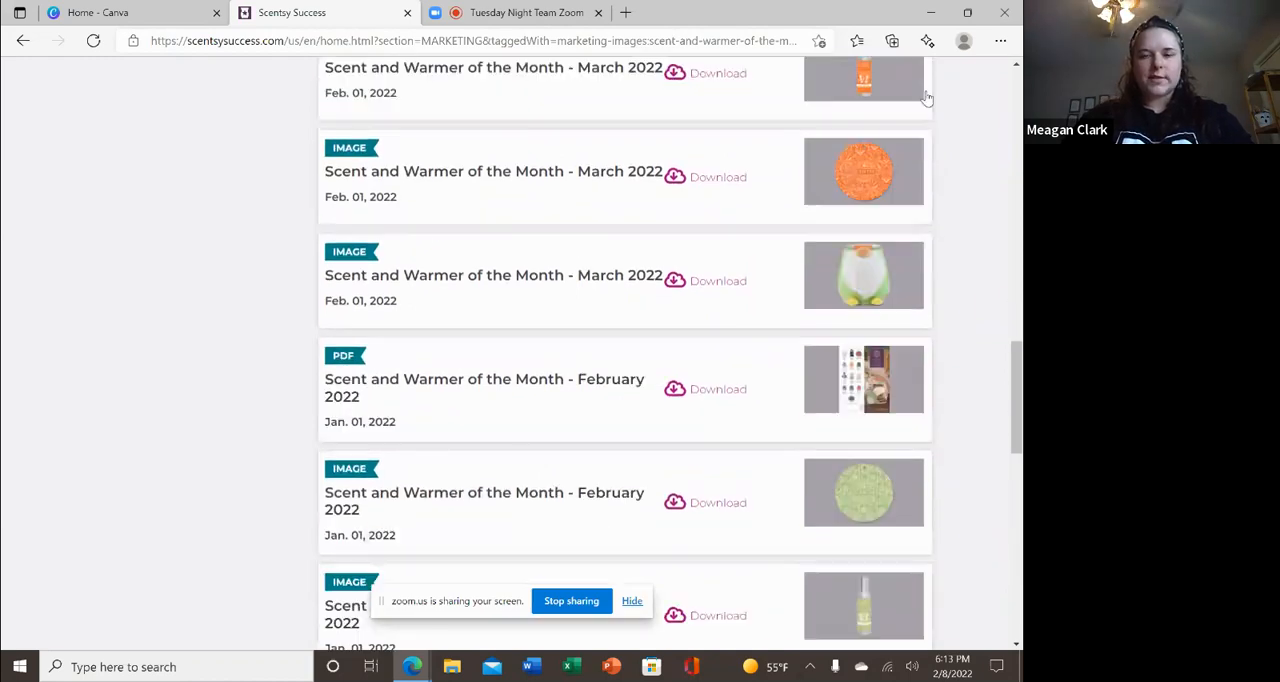
scroll(927, 97, "down", 1)
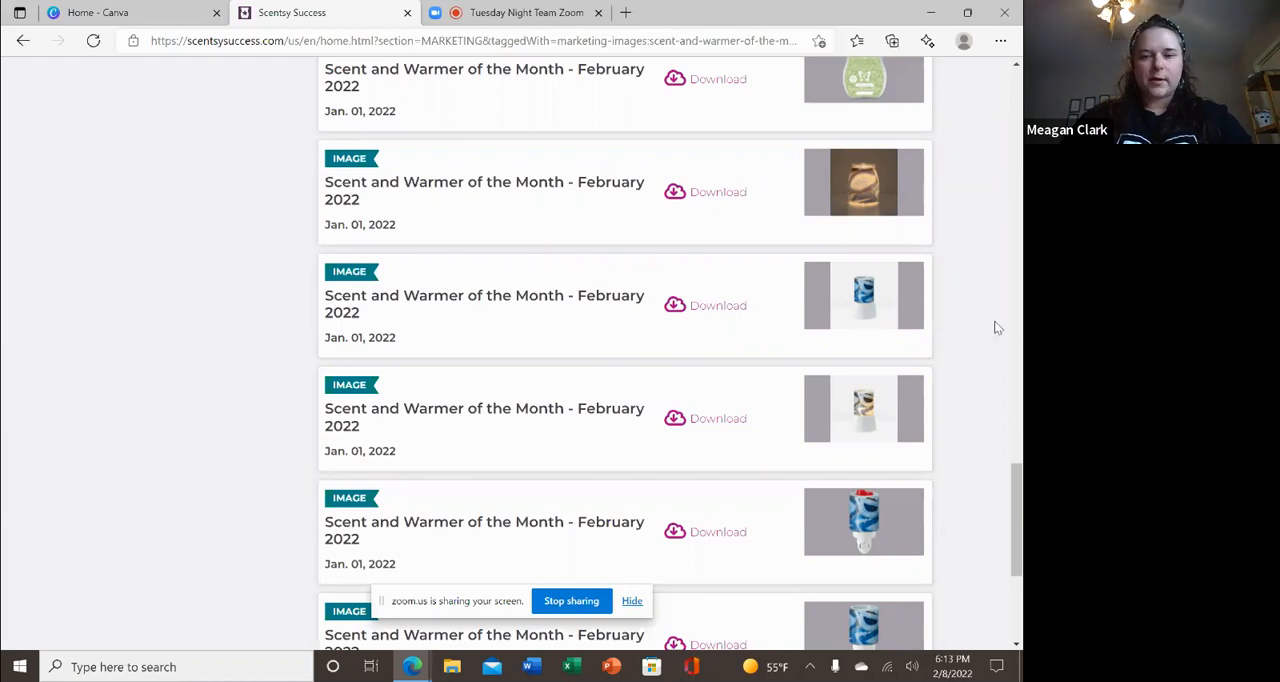
scroll(996, 327, "down", 2)
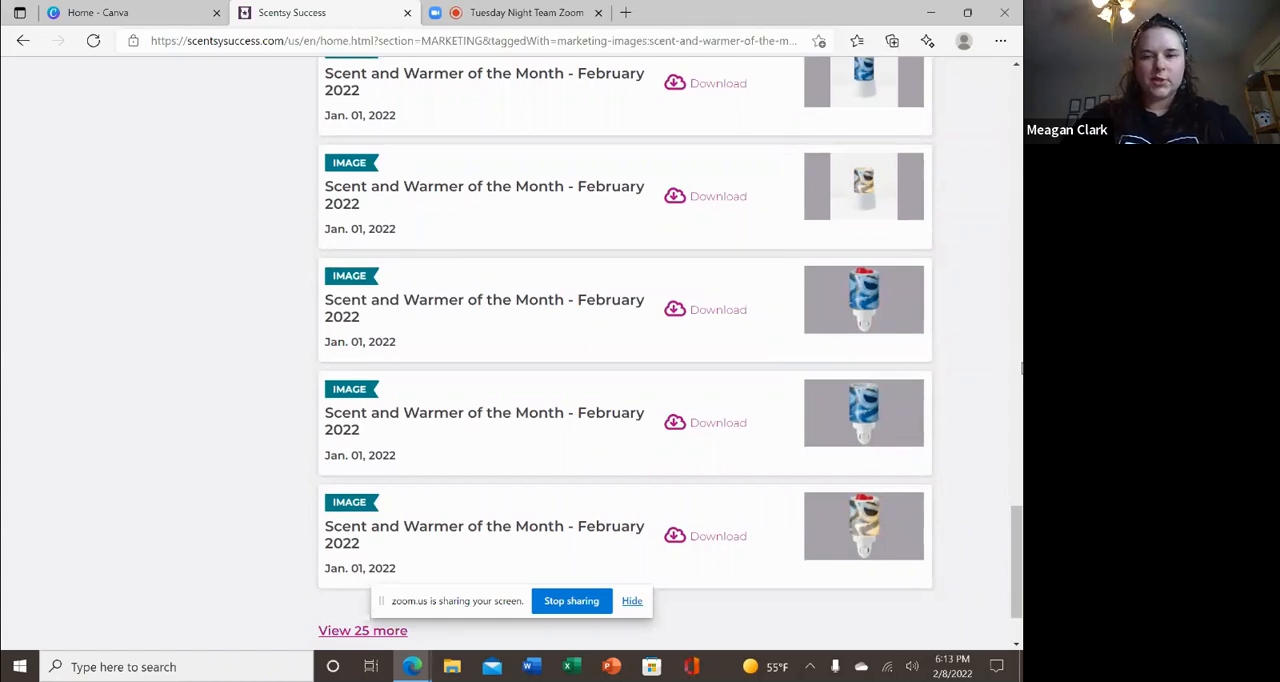
scroll(1021, 369, "down", 2)
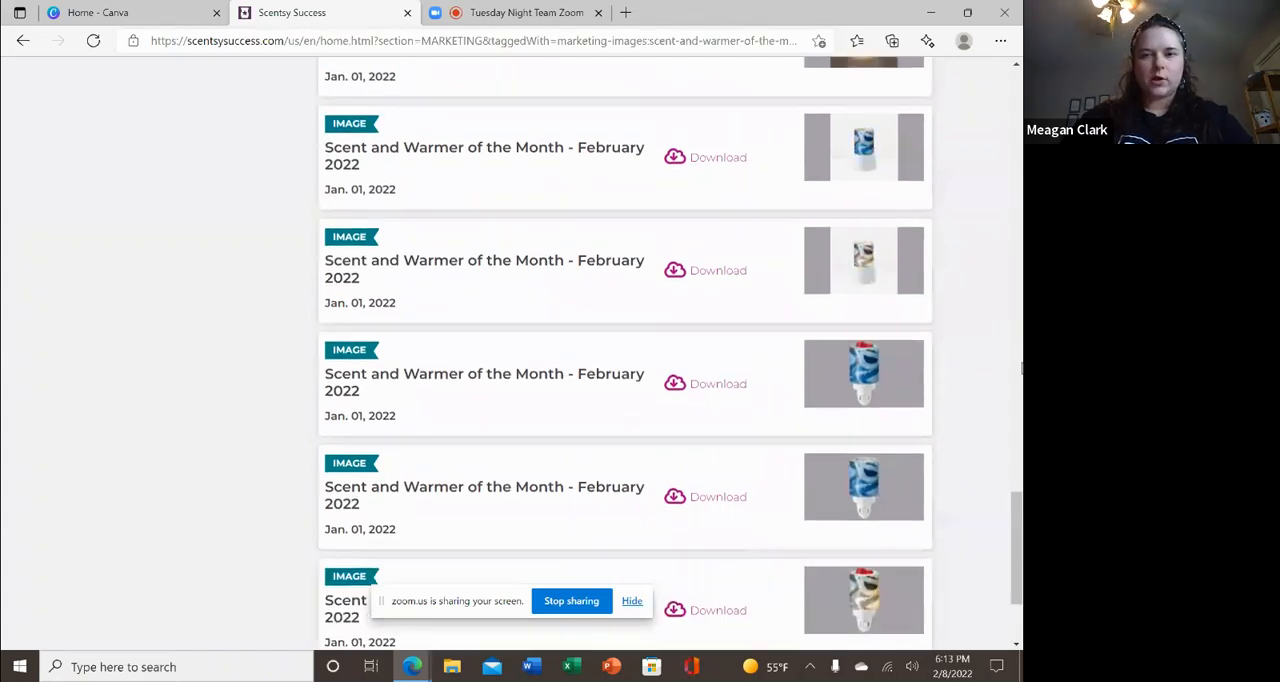
scroll(1021, 369, "up", 10)
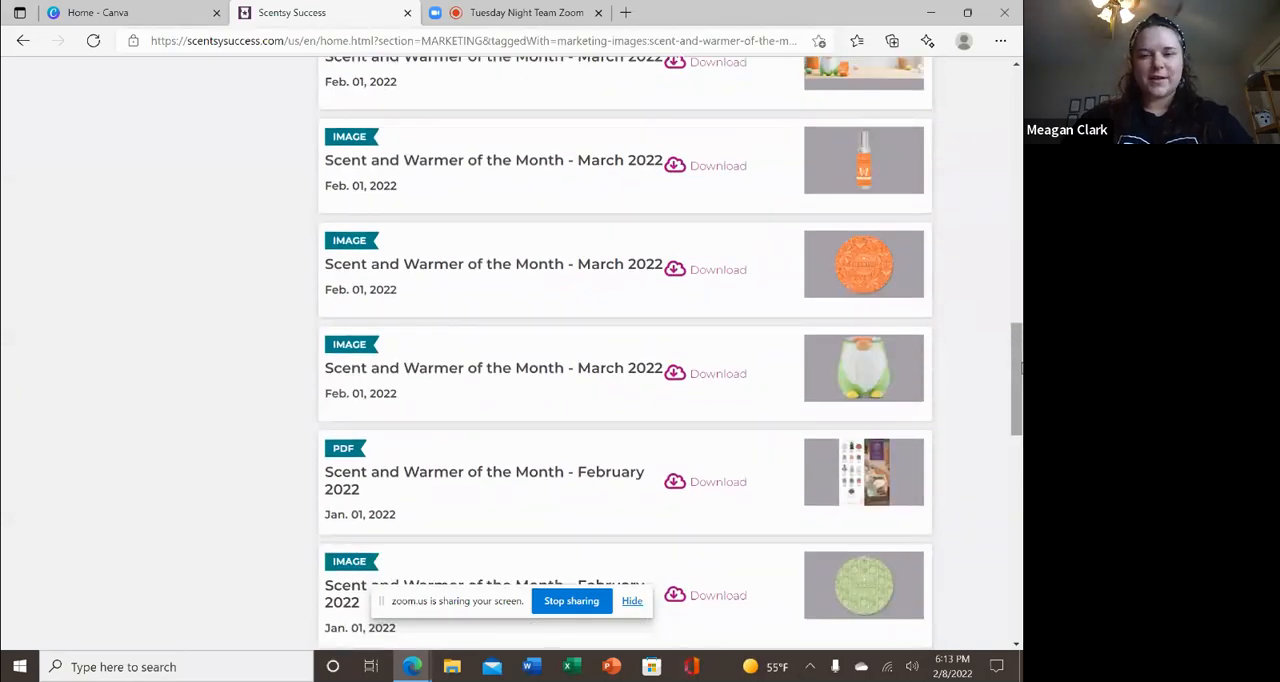
scroll(1021, 369, "up", 1)
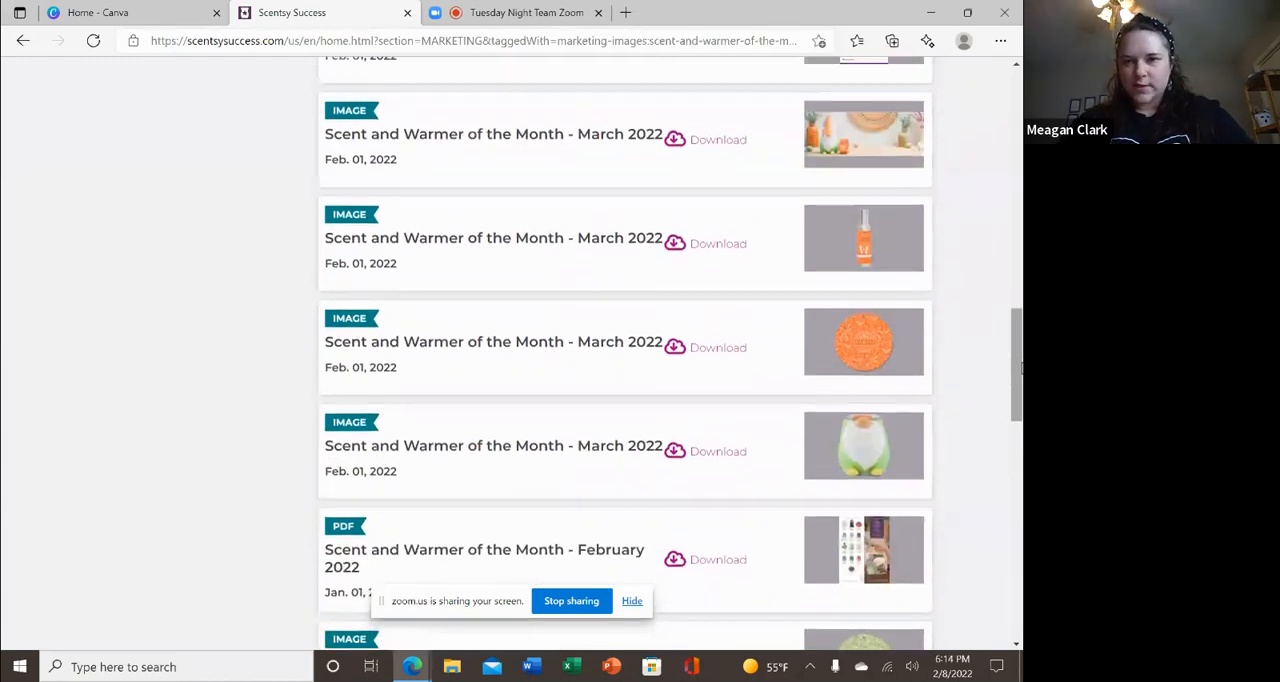
scroll(1021, 369, "up", 8)
scroll(1021, 369, "up", 1)
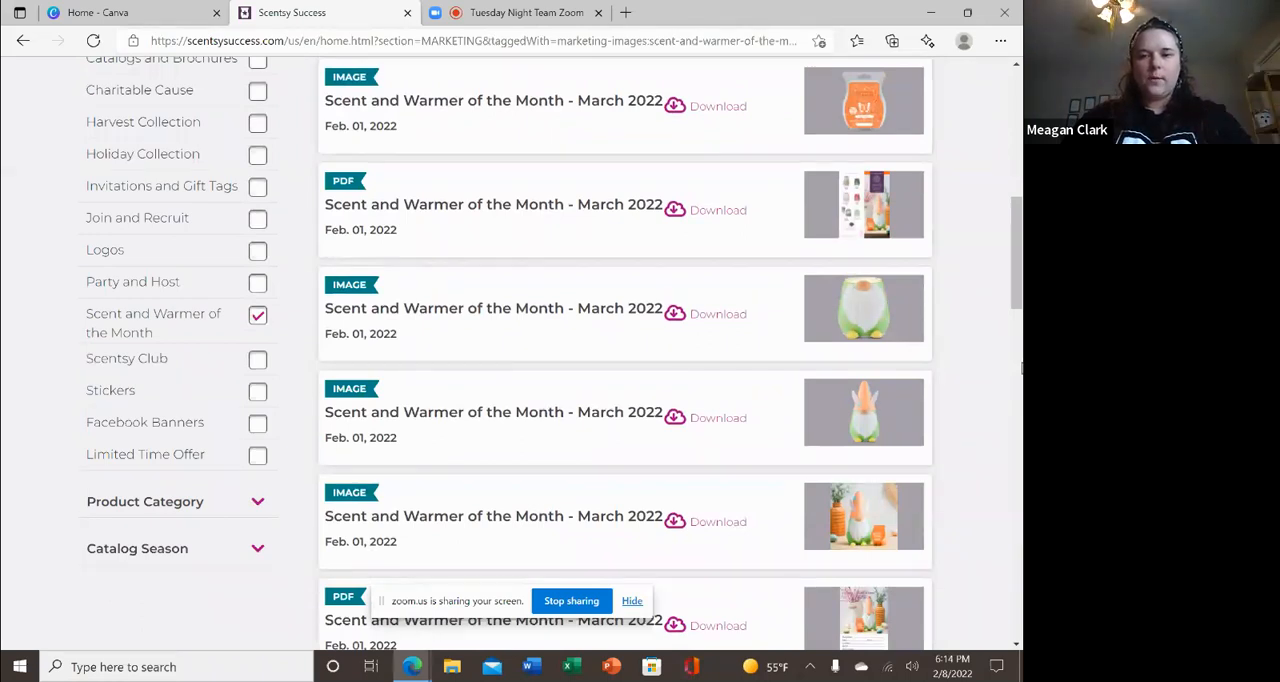
Download the March 2022 Scent and Warmer of the Month image showing the complete gnome warmer on a plain background.
scroll(1022, 369, "down", 2)
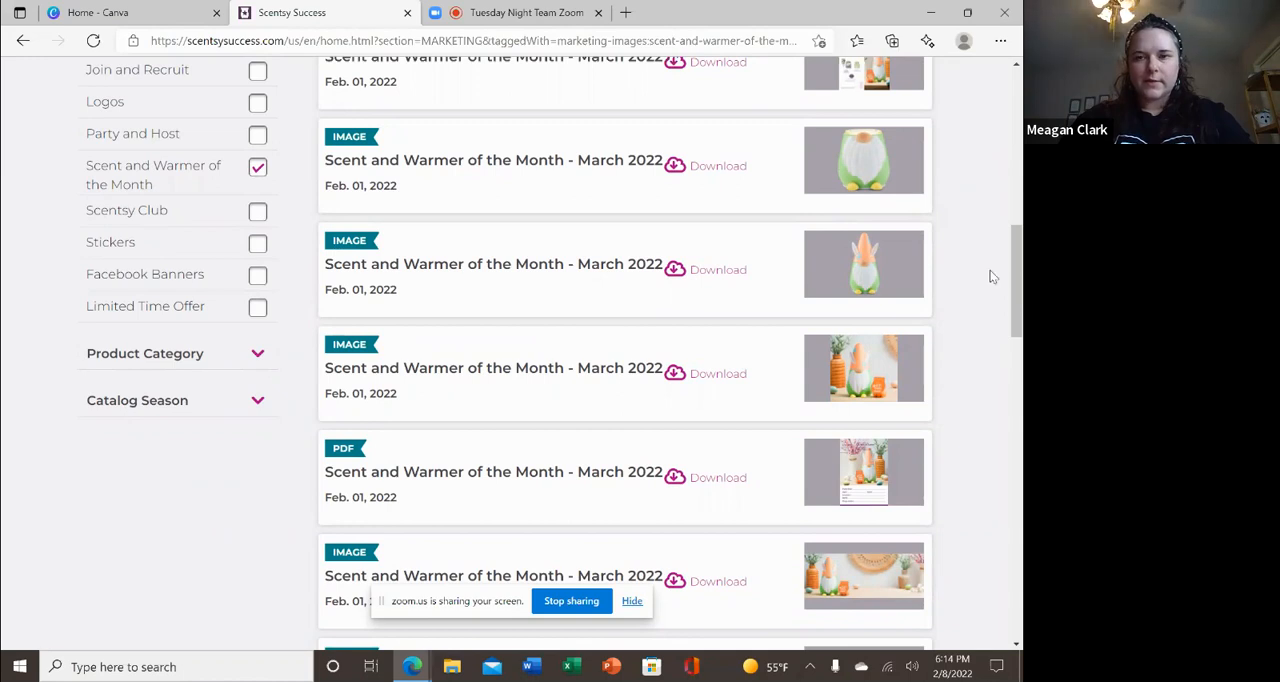
left_click(724, 272)
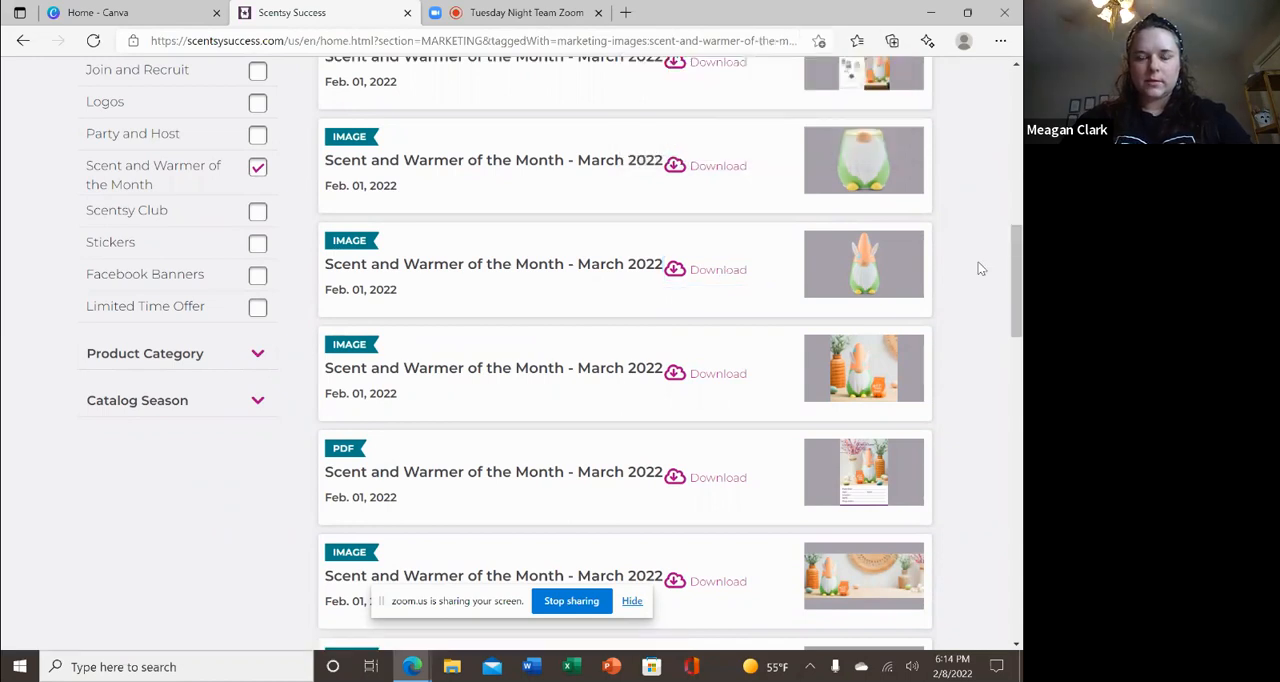
Review the March 2022 warmer and fragrance assets again from the start of the list.
scroll(980, 268, "up", 1)
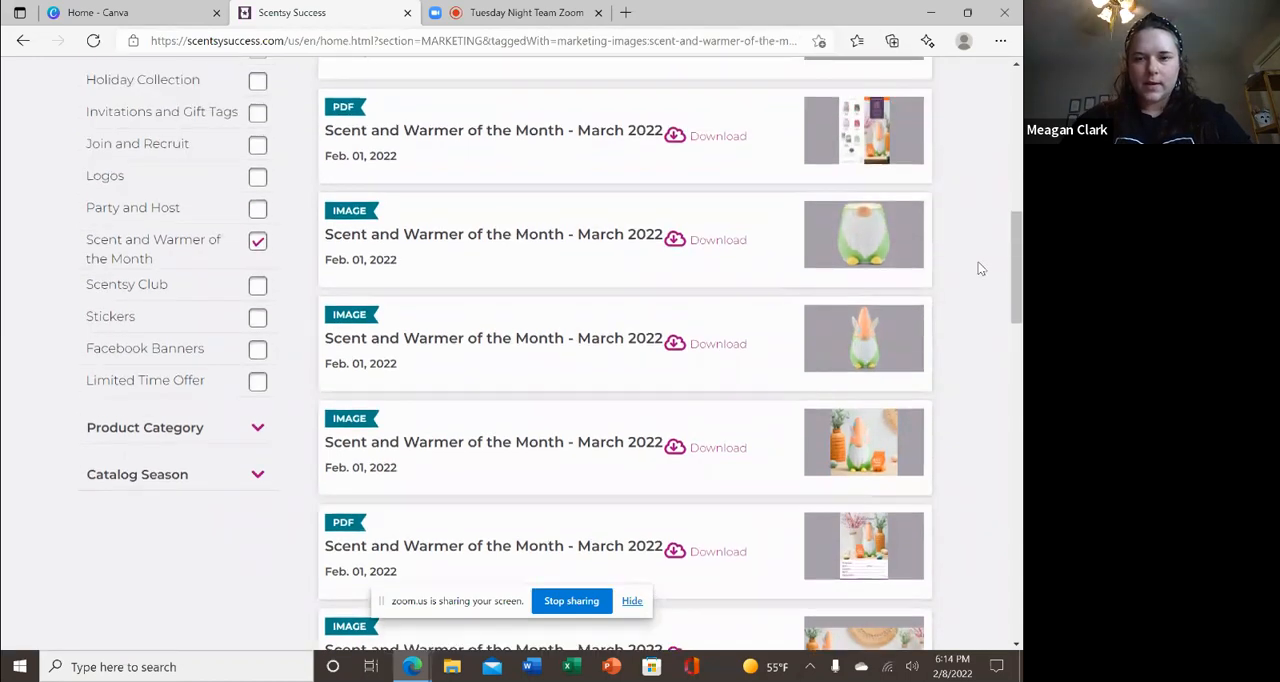
scroll(980, 268, "up", 4)
scroll(980, 268, "up", 4)
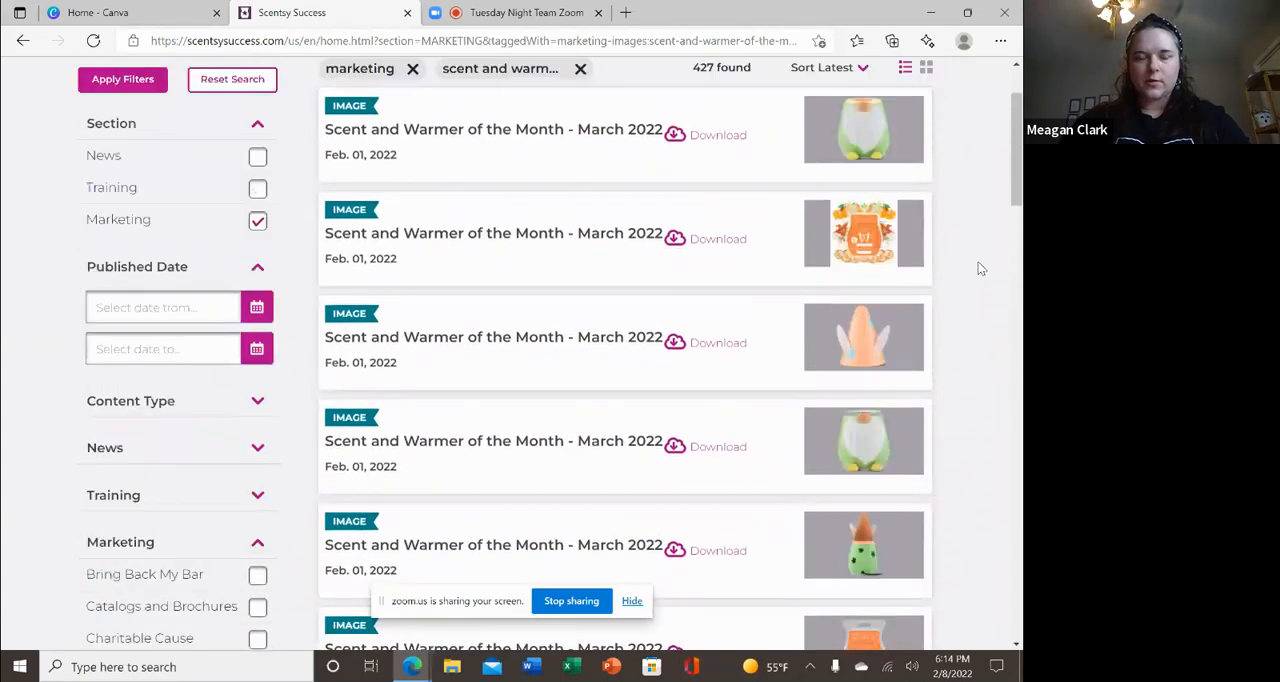
scroll(980, 268, "down", 3)
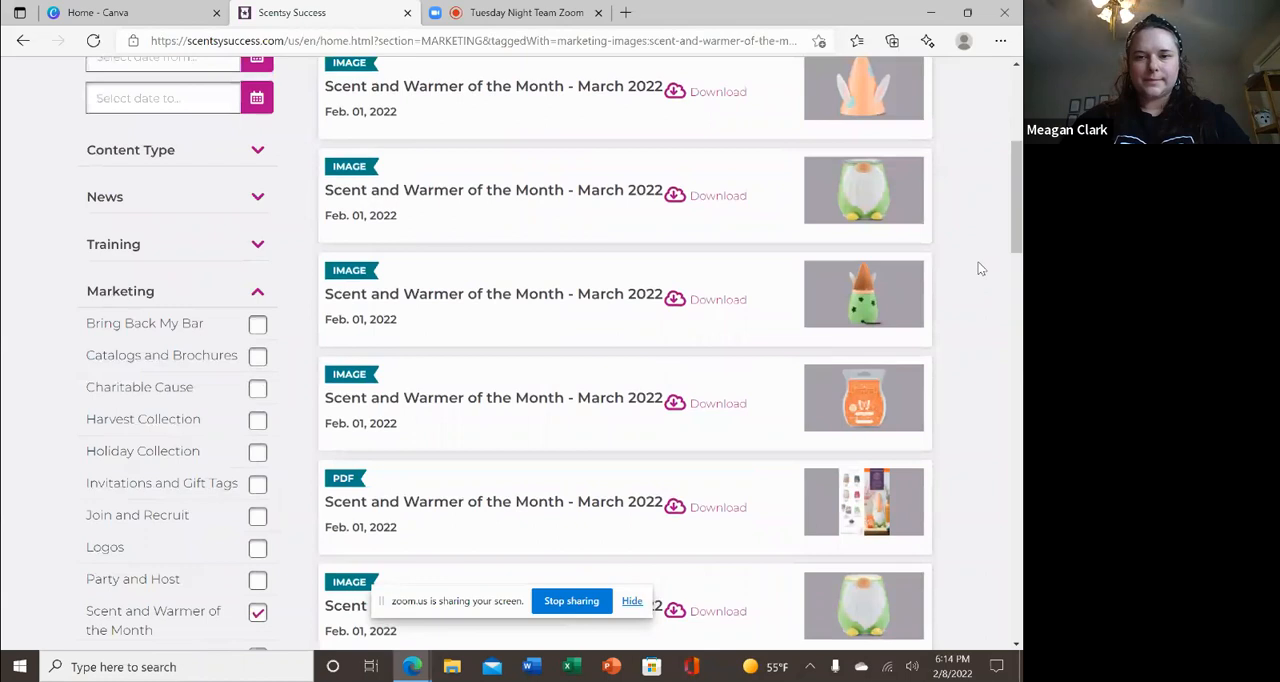
scroll(980, 268, "down", 2)
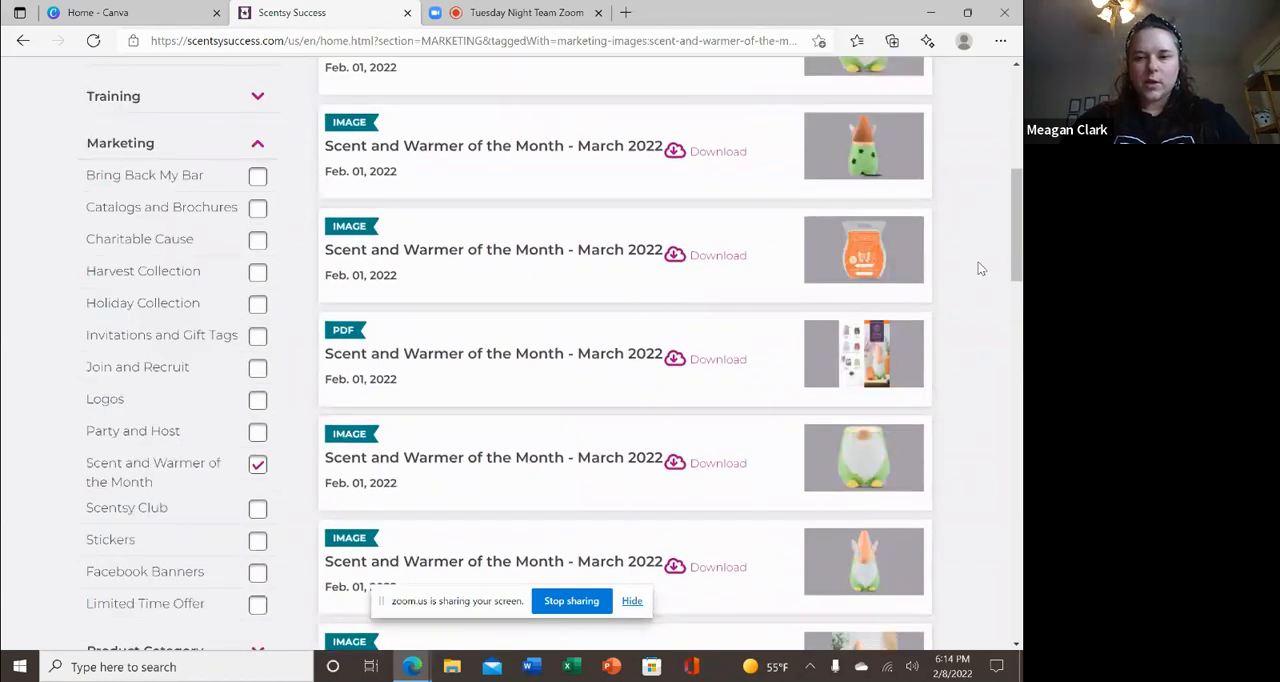
Download the March 2022 Scent and Warmer of the Month image showing the orange room spray bottle.
scroll(980, 268, "down", 1)
scroll(980, 268, "down", 3)
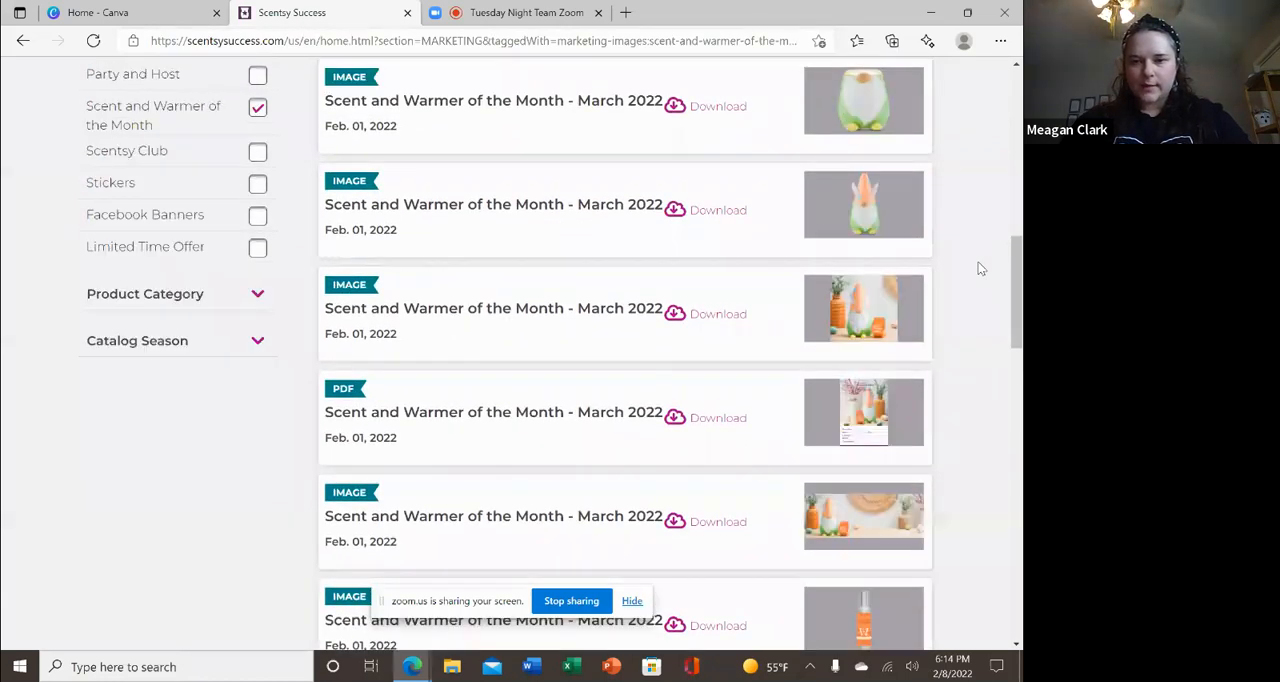
scroll(980, 268, "down", 4)
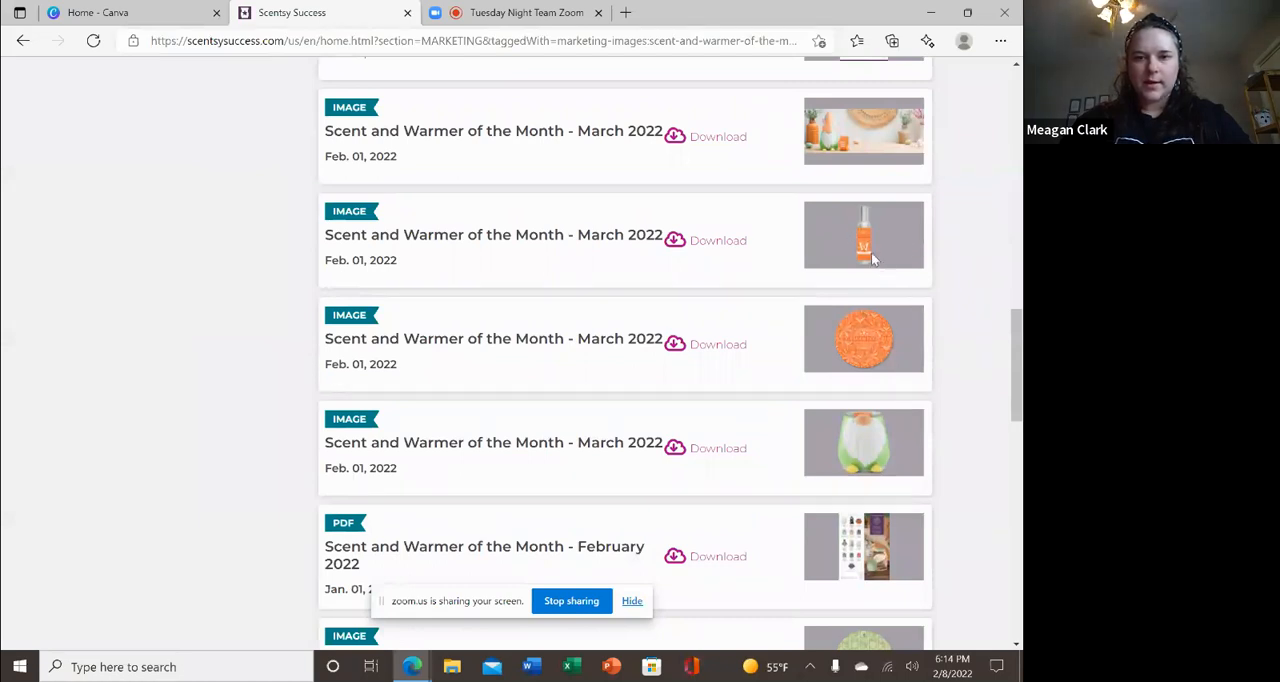
left_click(730, 242)
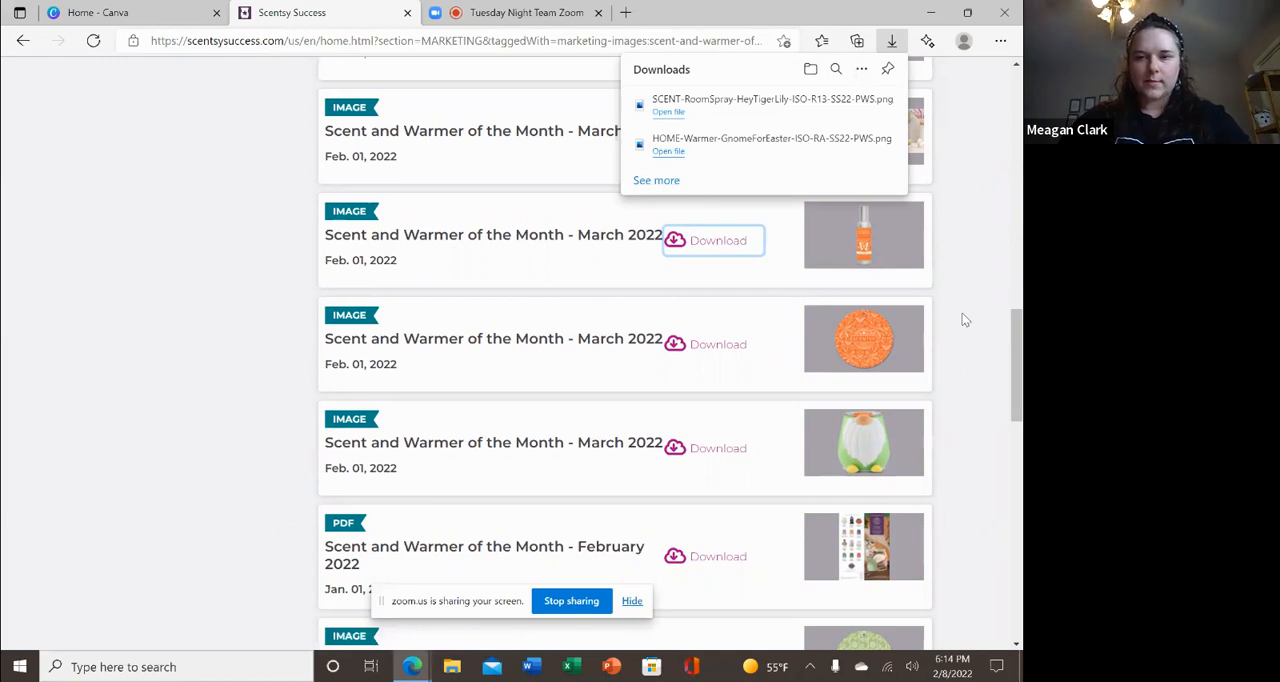
Download the March 2022 Scent and Warmer of the Month image showing the orange wax bar.
scroll(963, 316, "up", 2)
scroll(963, 319, "up", 5)
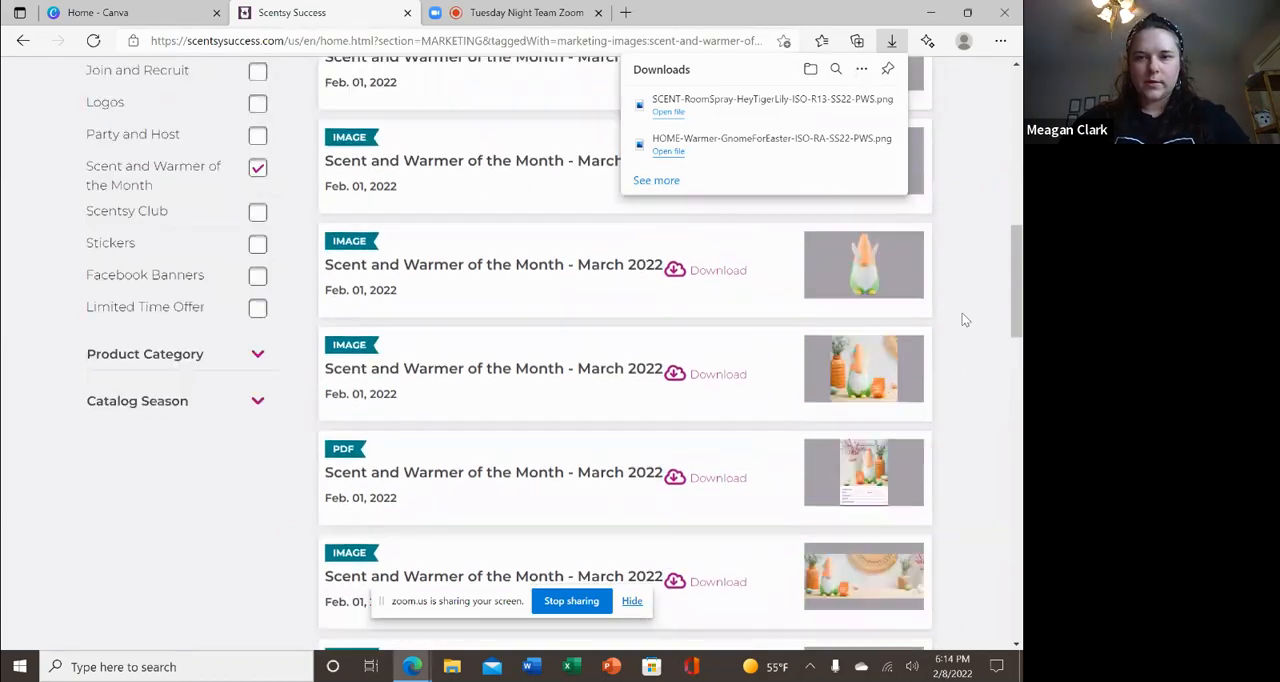
scroll(963, 319, "up", 2)
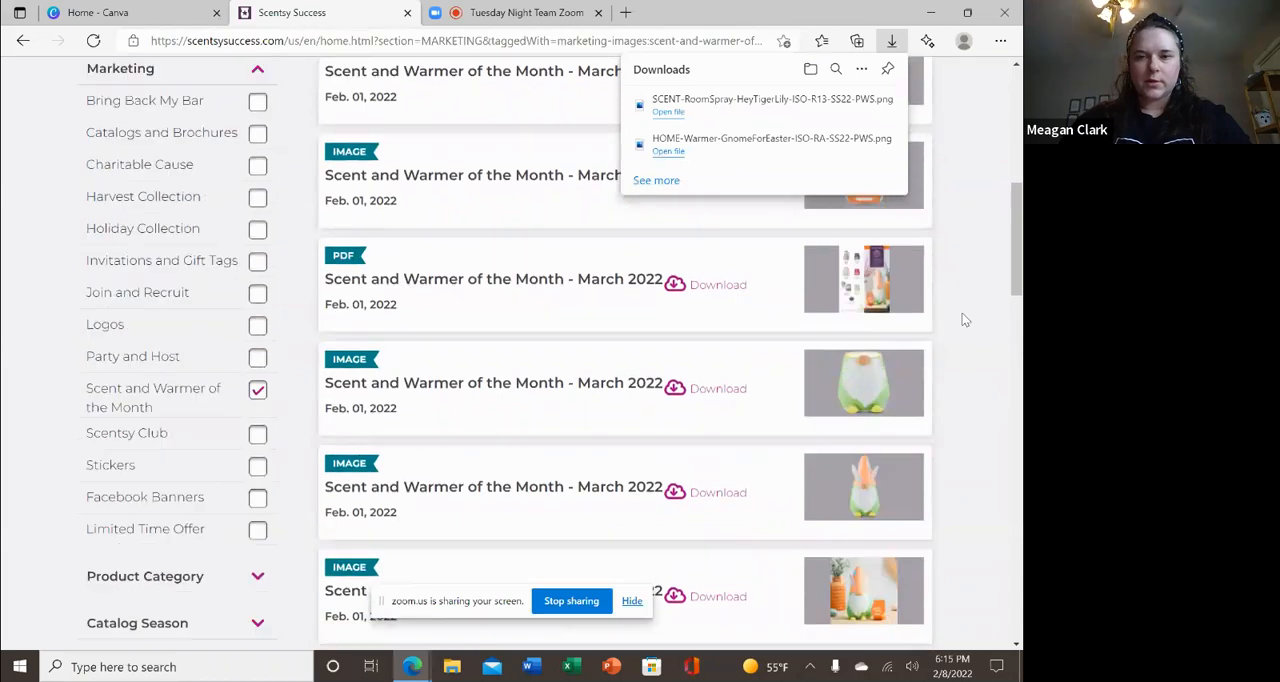
left_click(719, 330)
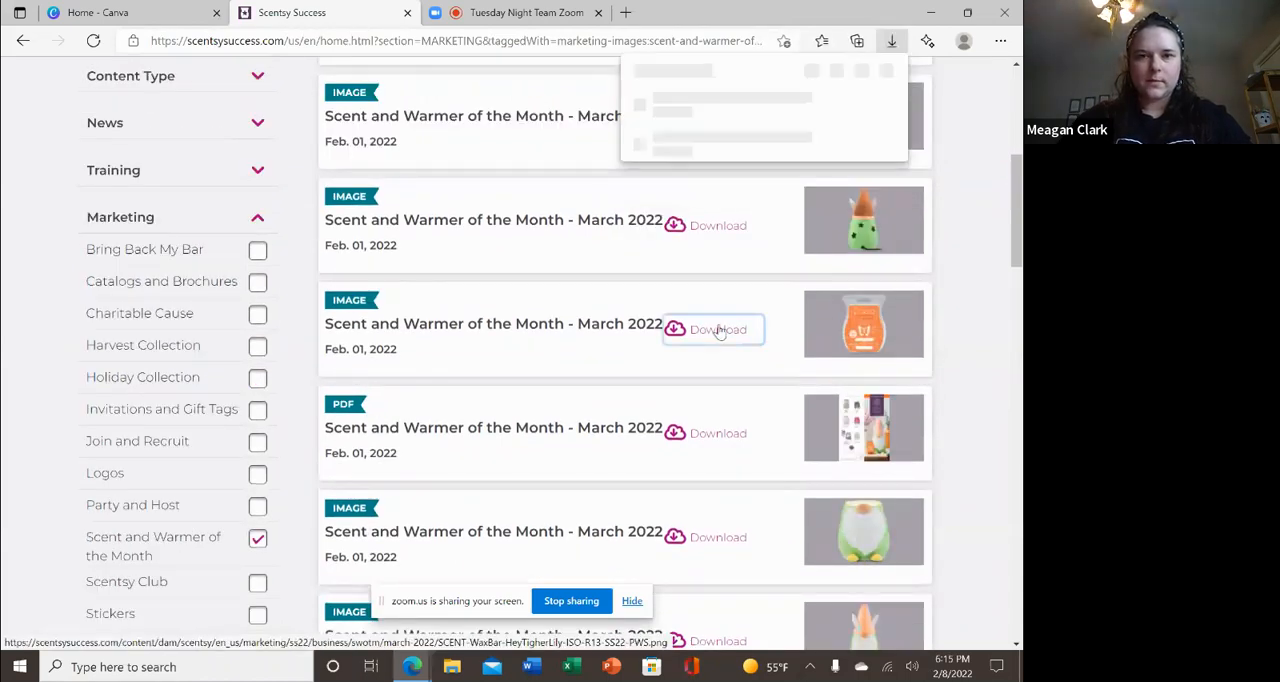
Switch to Canva and search its templates for "postcard".
left_click(148, 8)
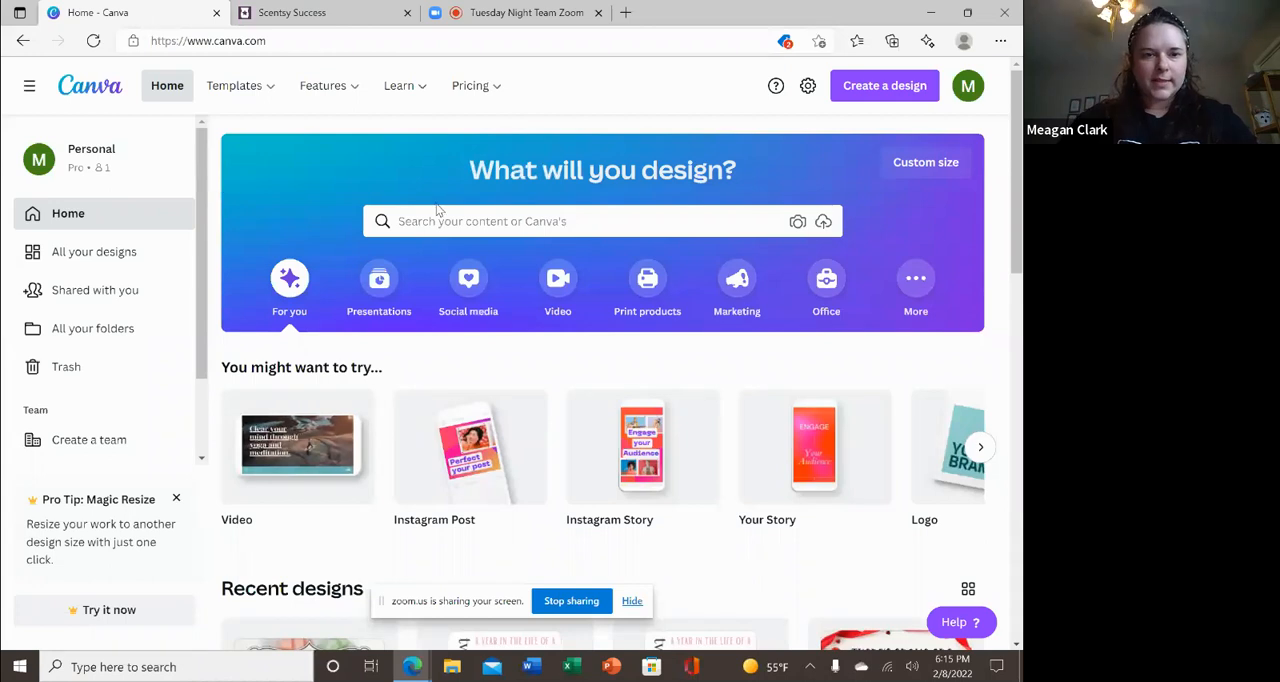
mouse_move(302, 89)
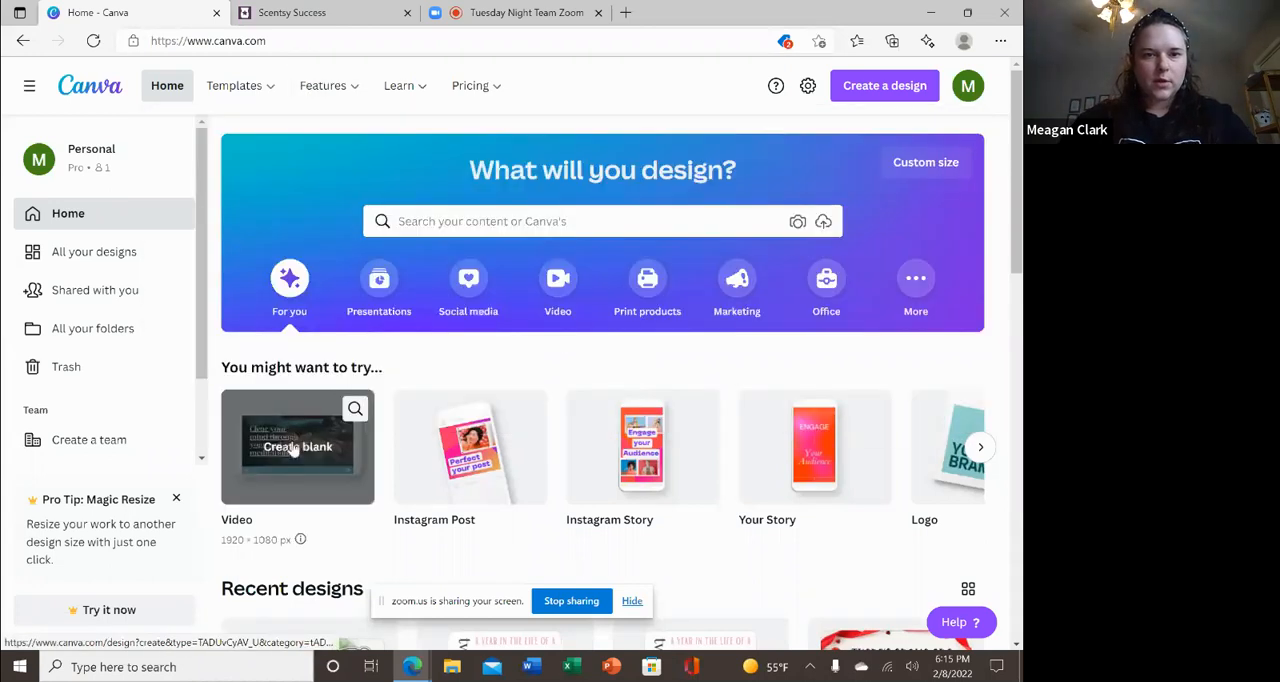
left_click(471, 218)
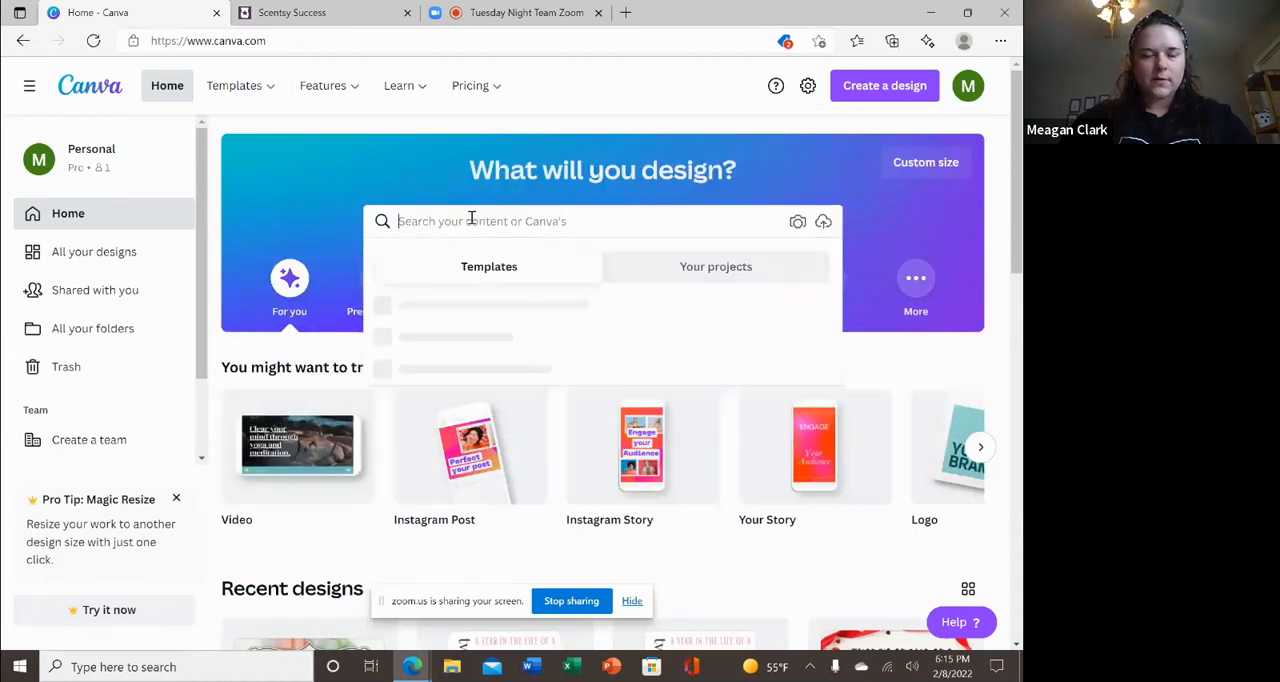
type("prod")
key("BackSpace")
key("BackSpace")
key("BackSpace")
key("BackSpace")
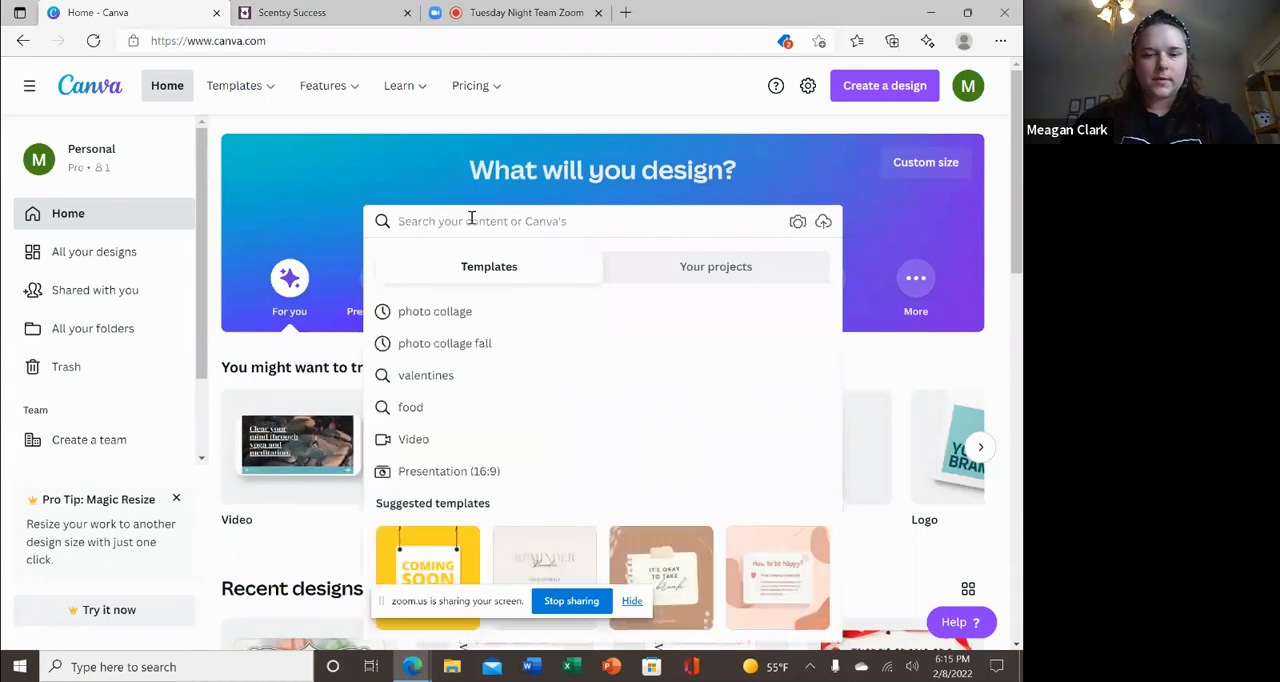
type("postcard")
key("Return")
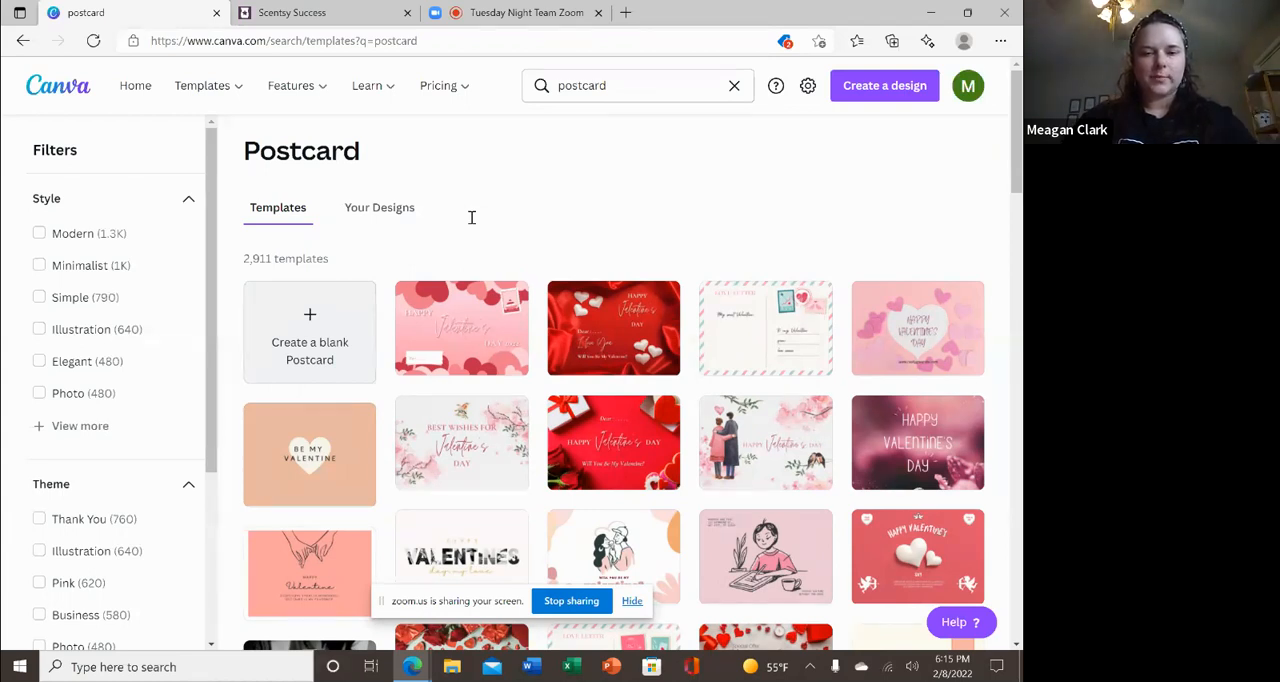
Browse the postcard templates for design ideas and return to the start of the results.
scroll(472, 217, "down", 4)
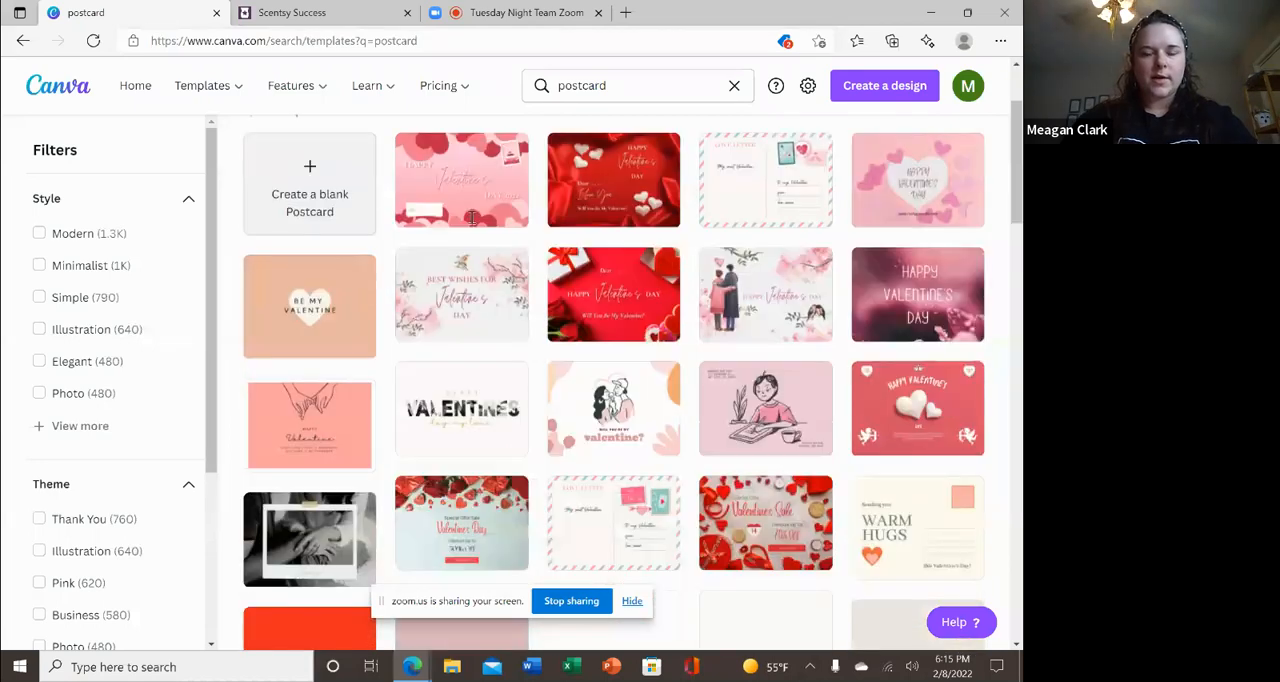
scroll(472, 217, "down", 5)
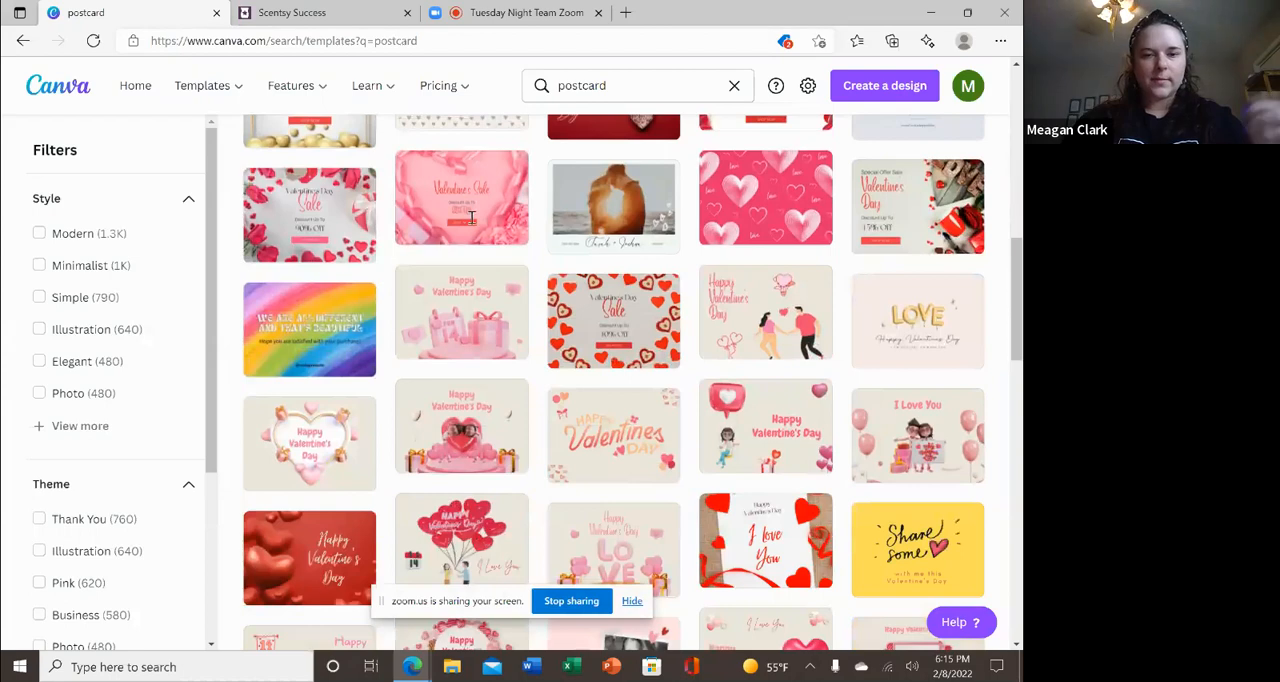
scroll(472, 217, "down", 3)
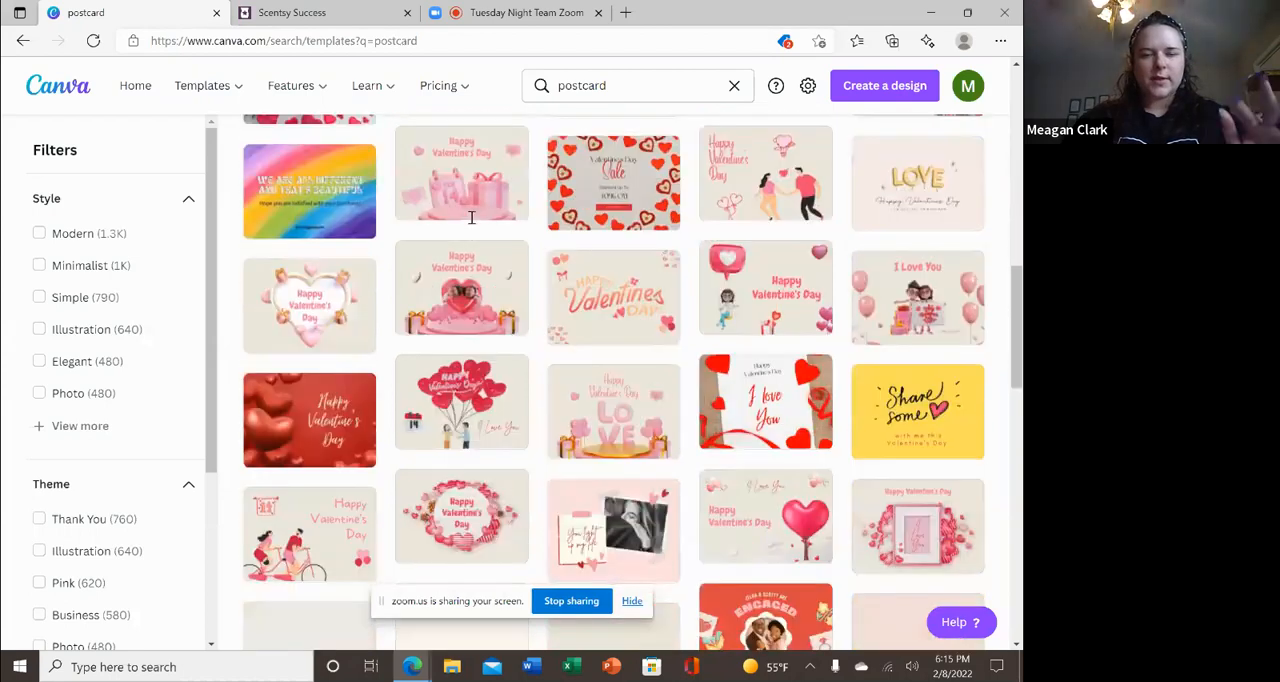
scroll(472, 217, "down", 4)
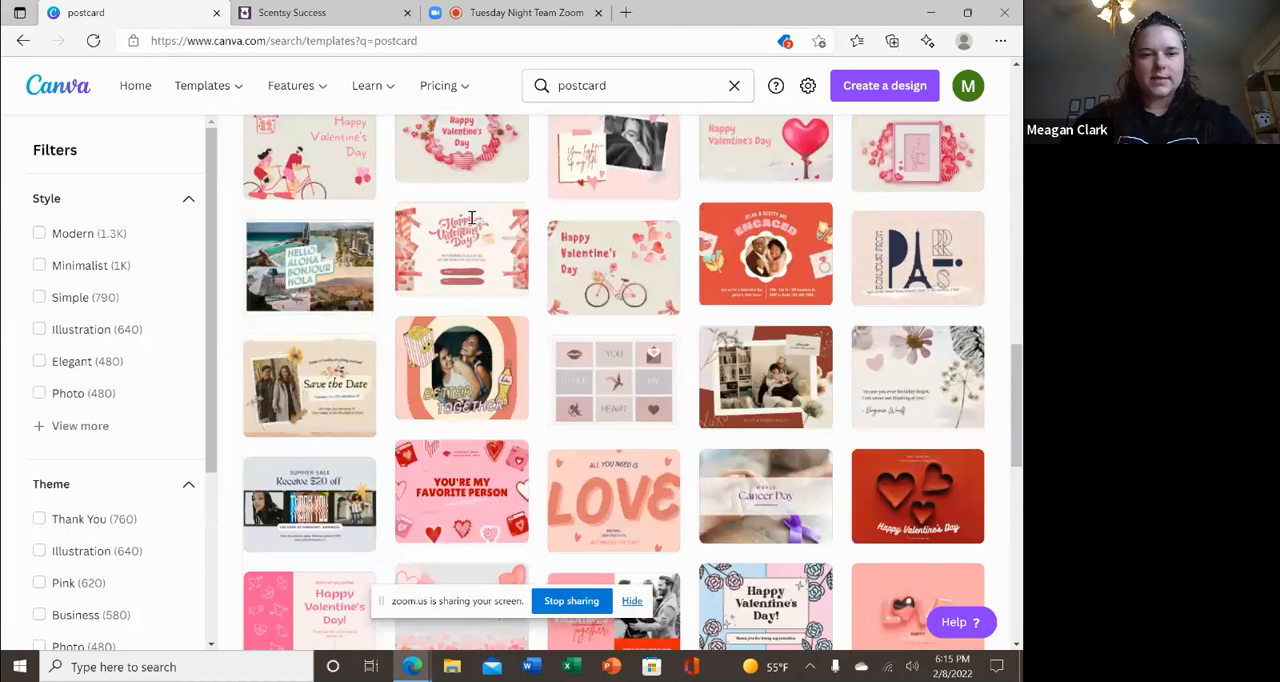
scroll(472, 217, "up", 1)
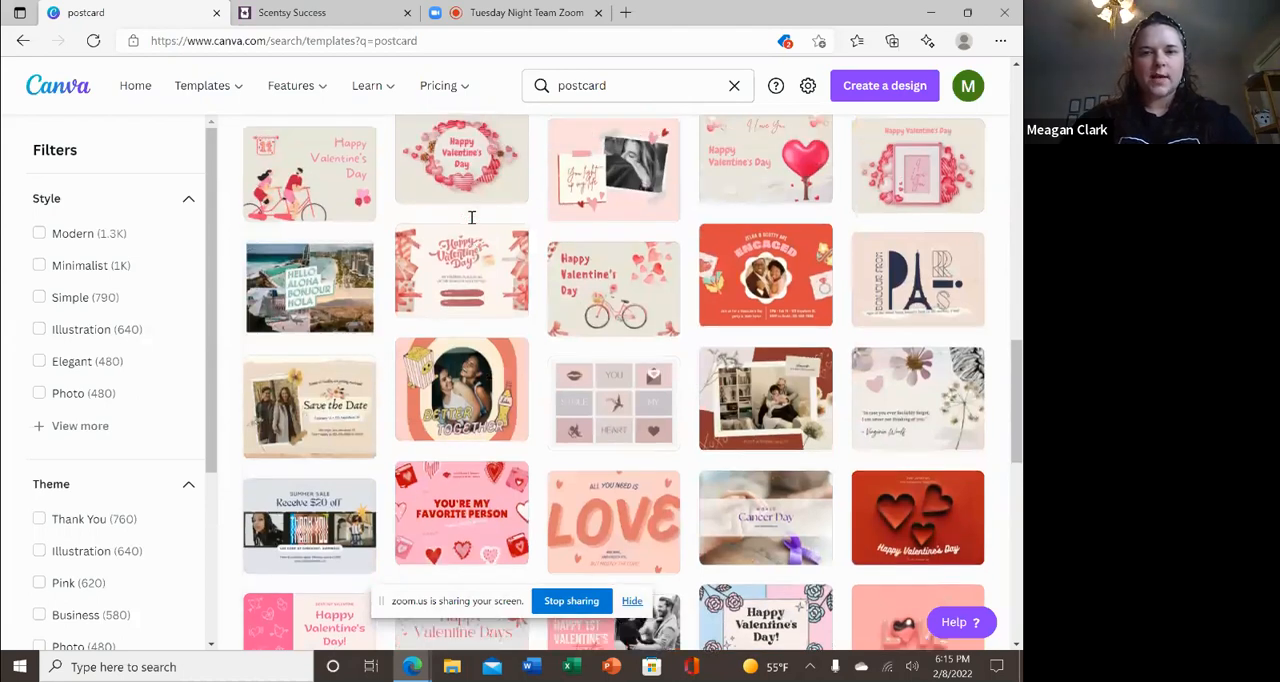
scroll(472, 217, "up", 8)
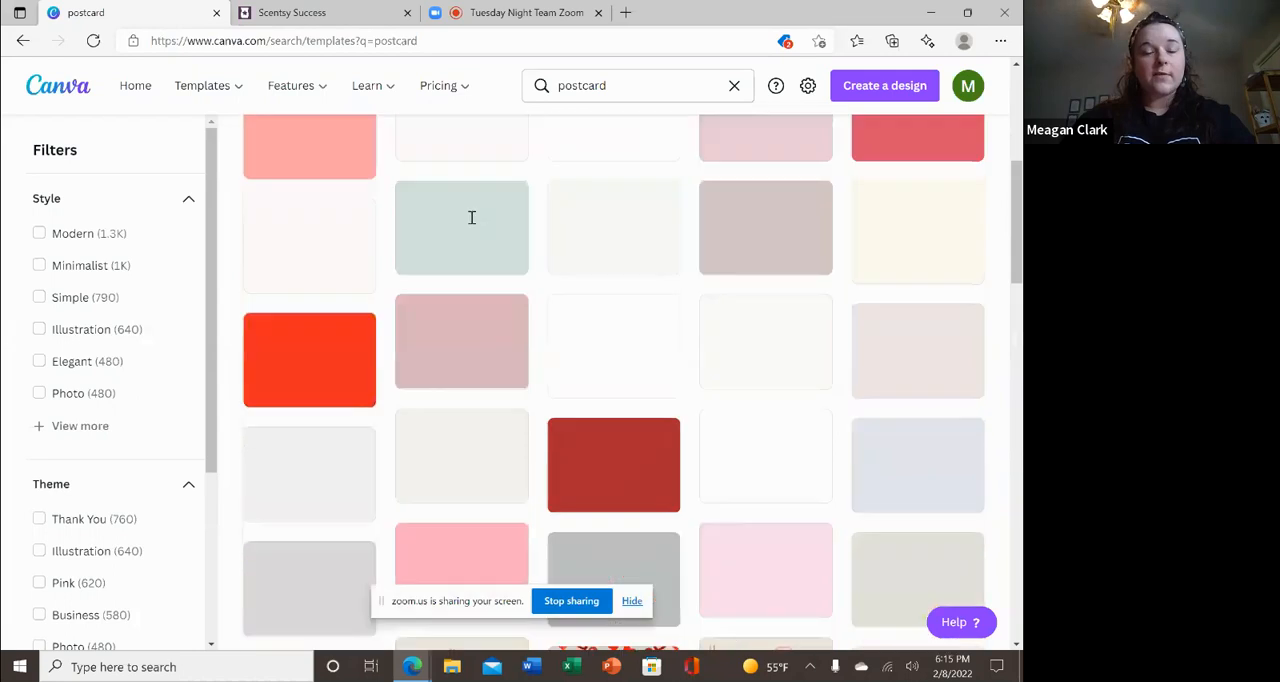
scroll(472, 217, "up", 5)
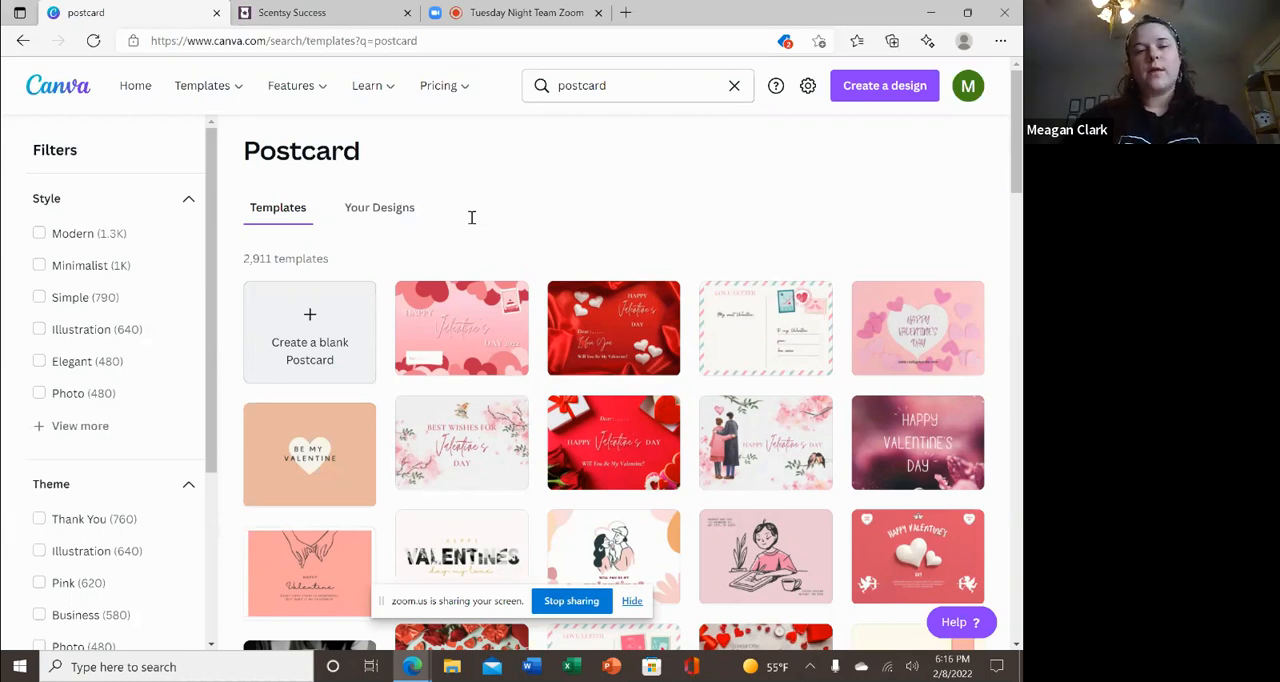
Create a blank postcard design and dismiss the Magic Resize tip.
left_click(316, 325)
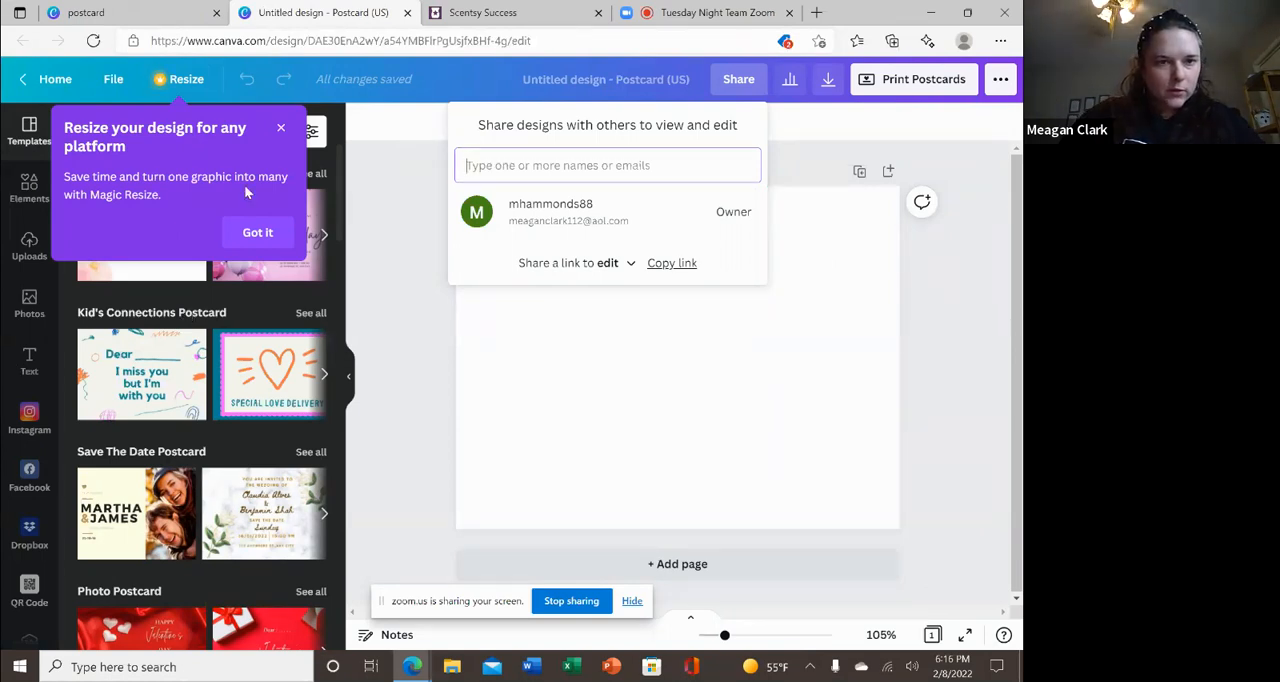
left_click(282, 128)
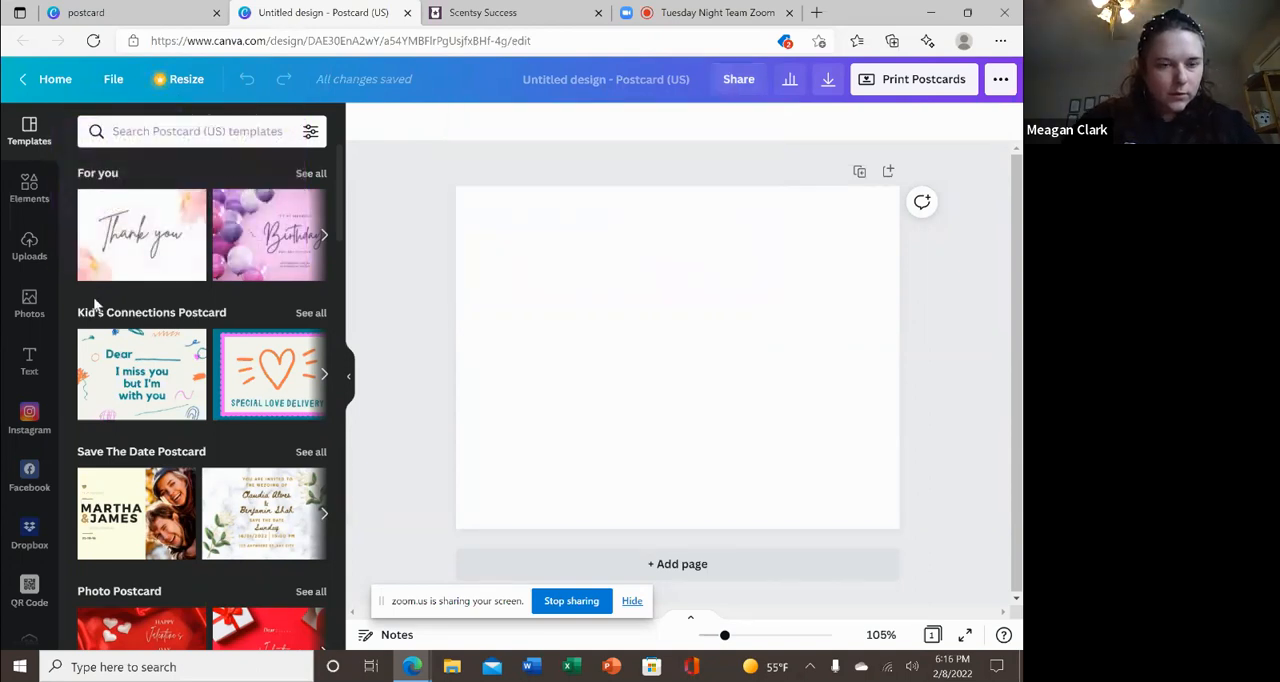
Upload the downloaded GnomeForEaster warmer, HeyTigerLily room spray and HeyTigherLily wax bar images to the Canva uploads.
left_click(30, 305)
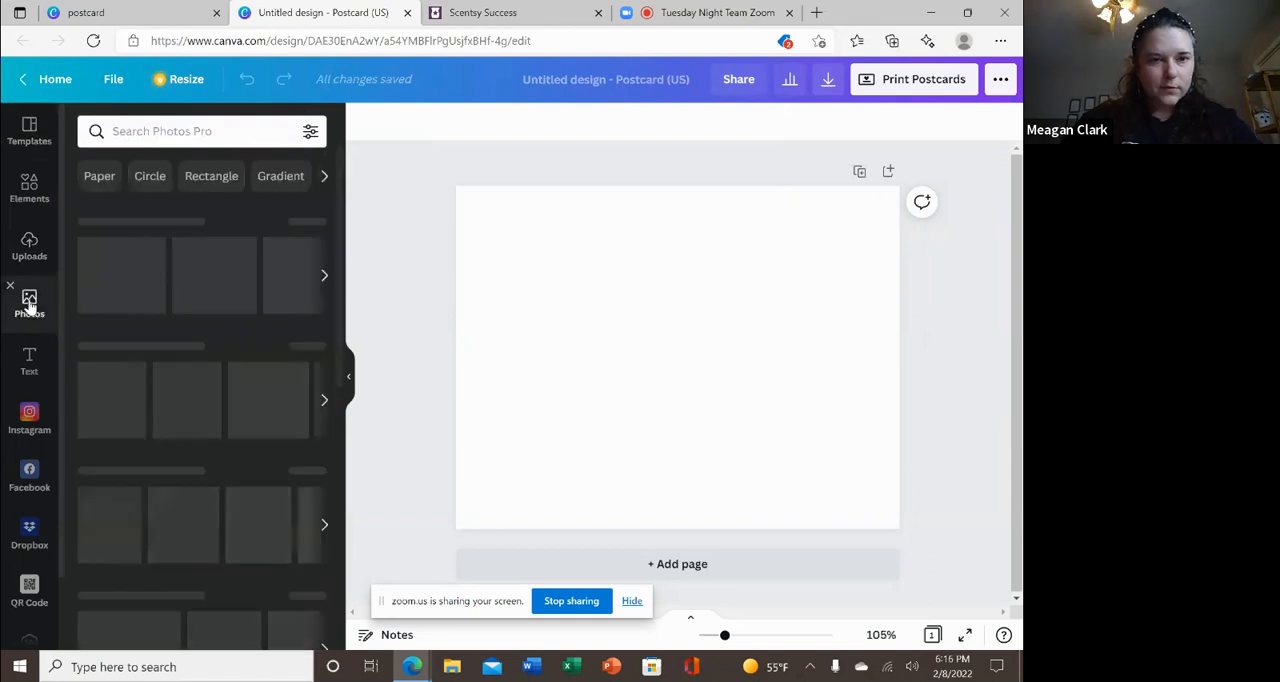
left_click(29, 247)
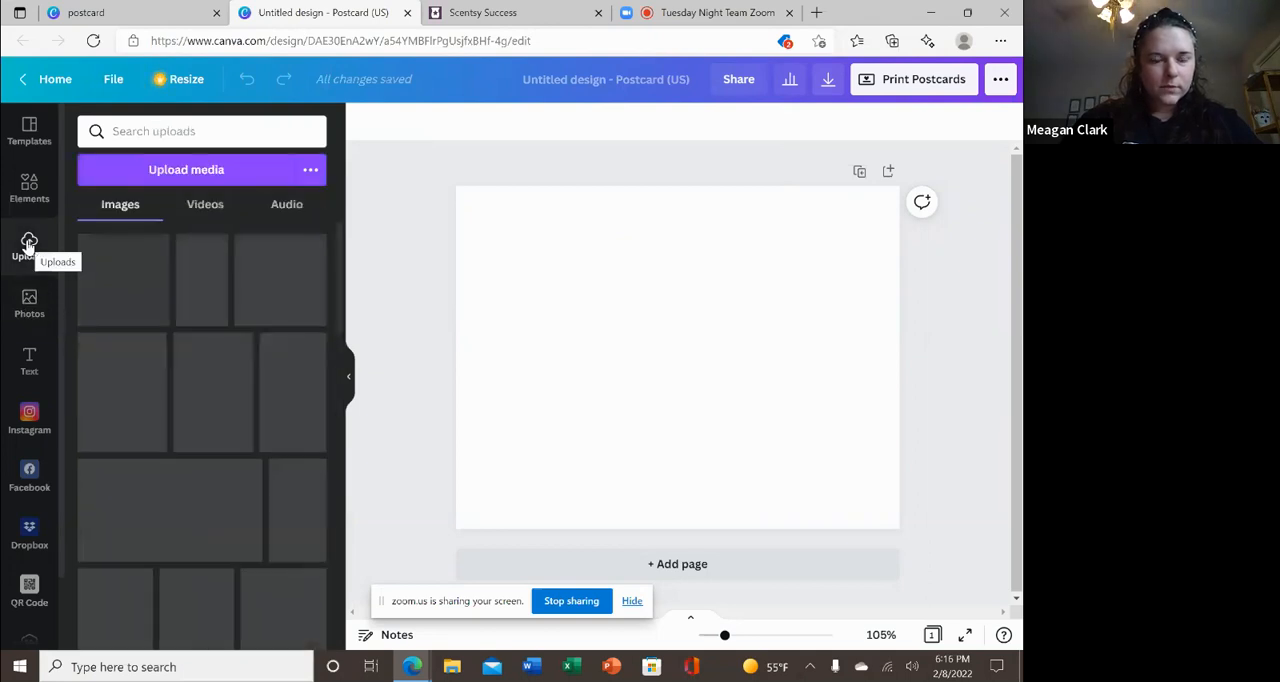
left_click(166, 170)
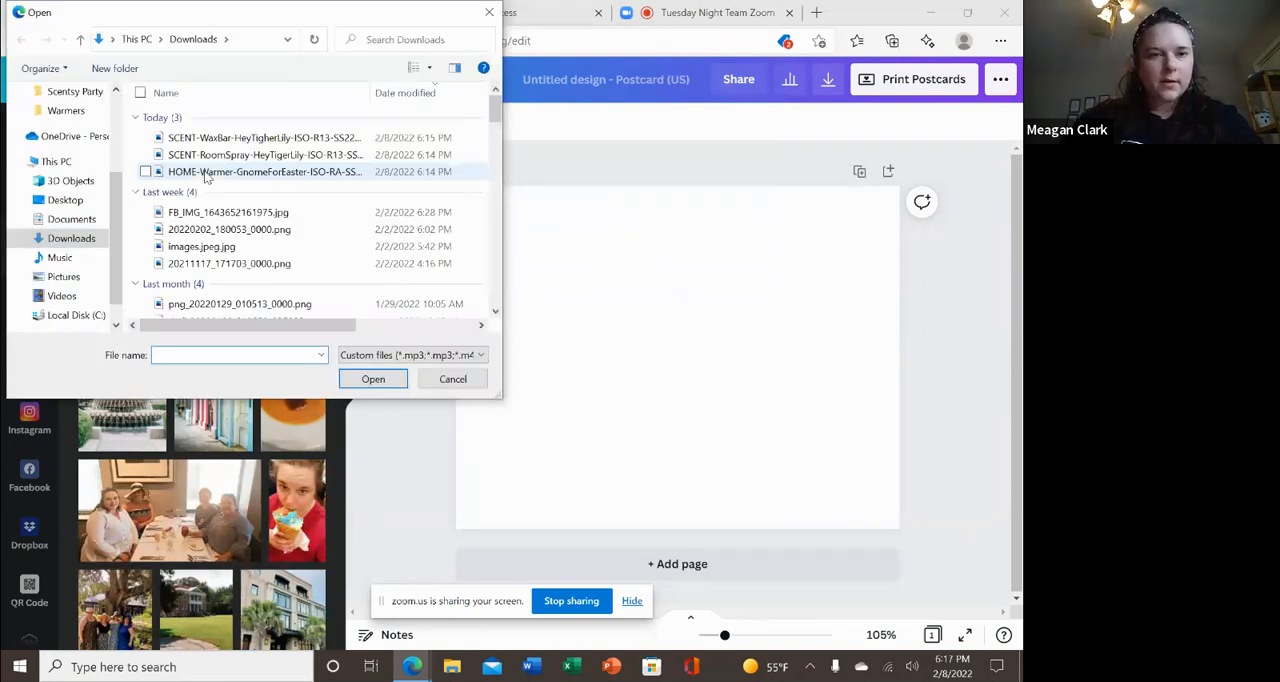
double_click(237, 172)
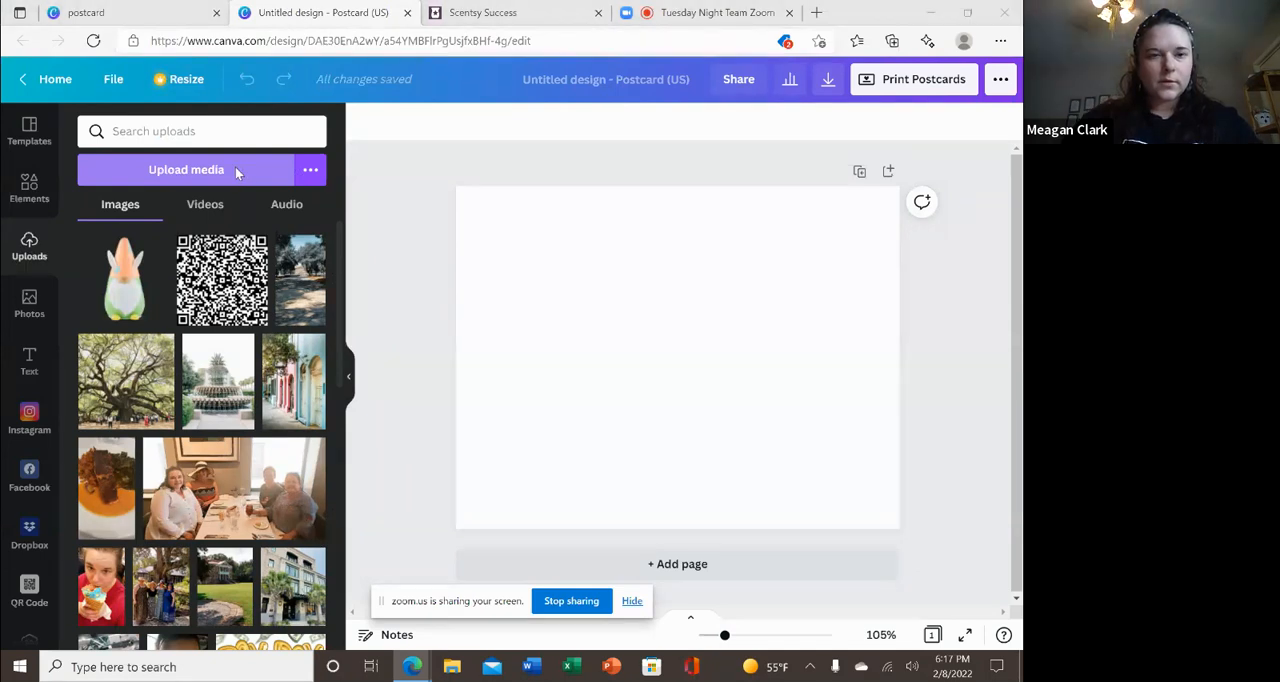
left_click(237, 172)
double_click(230, 155)
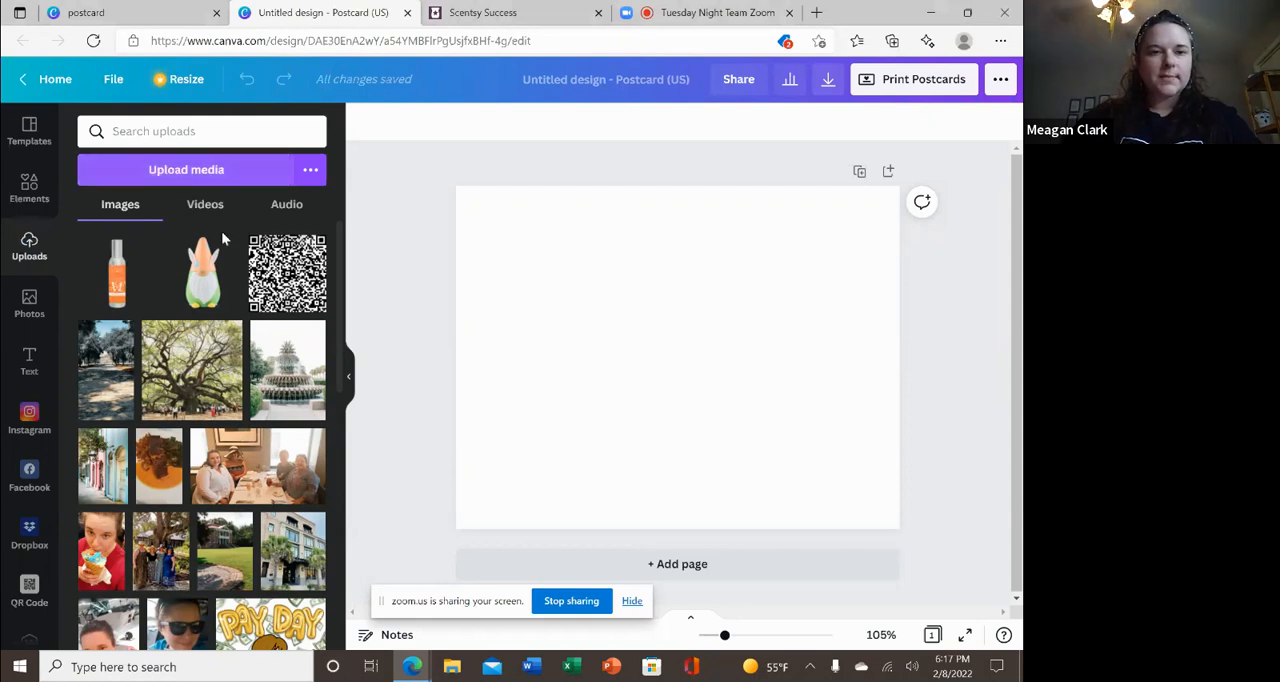
left_click(221, 168)
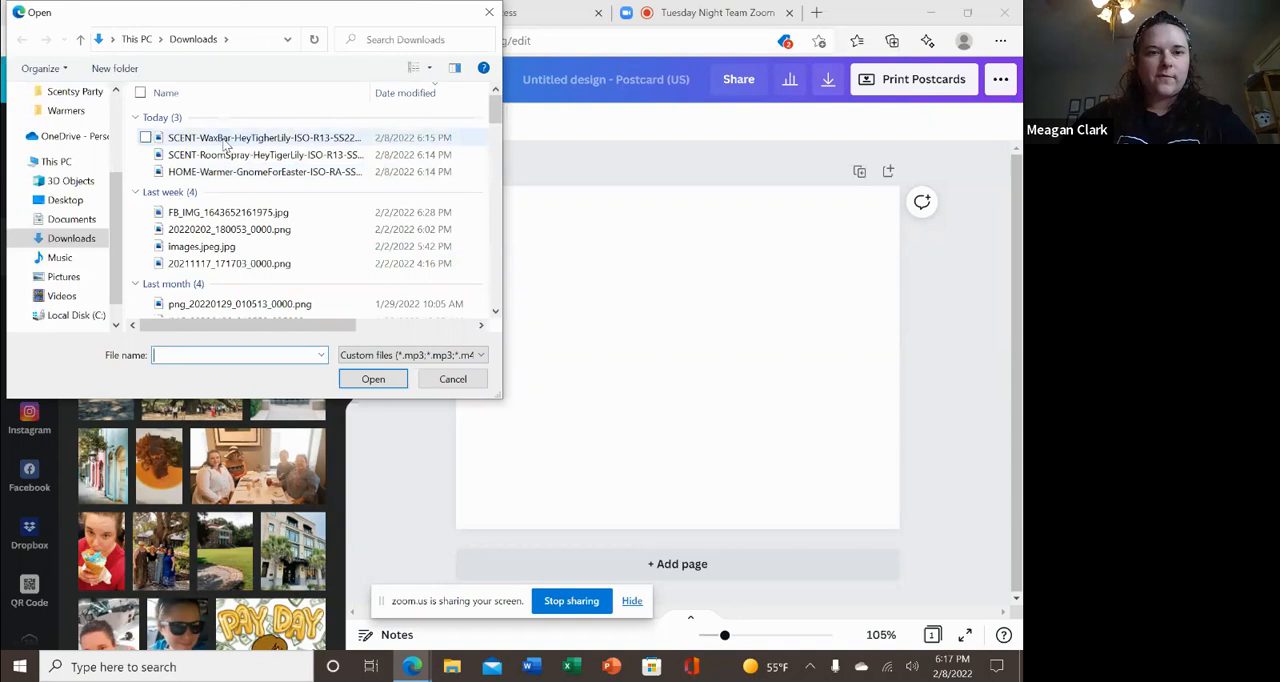
double_click(223, 140)
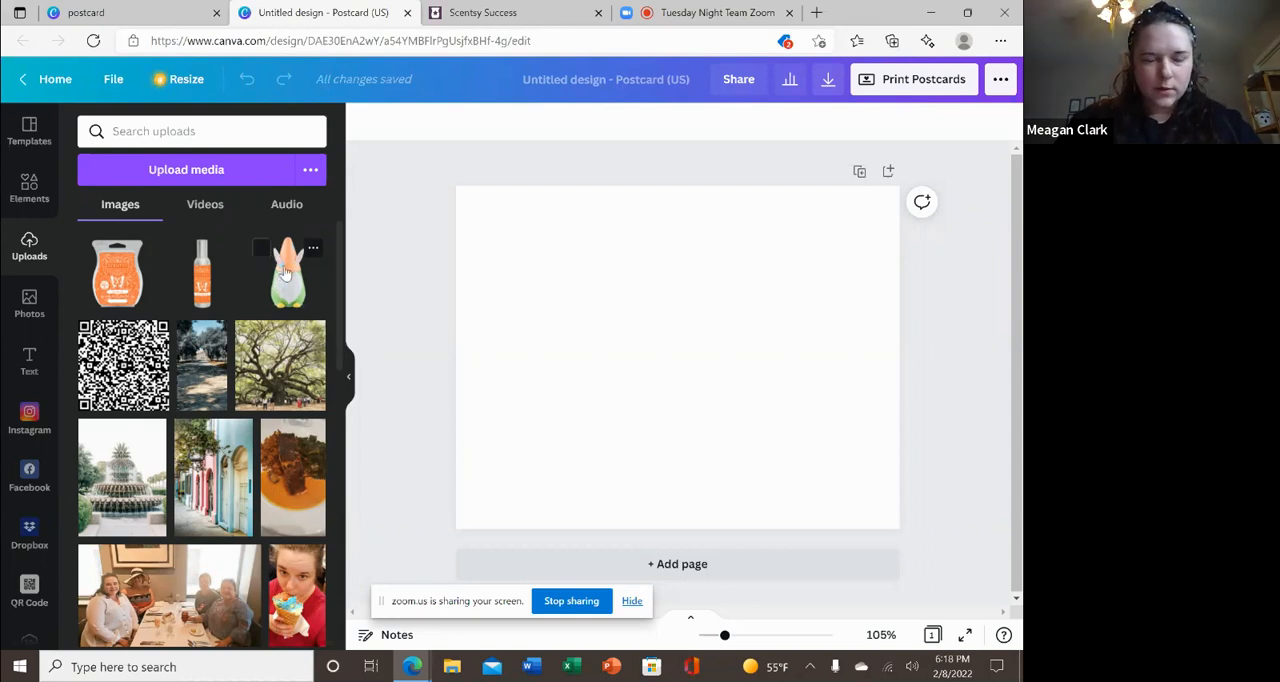
Place a single copy of the gnome warmer image on the postcard, deleting the duplicate, and enlarge it slightly.
left_click(285, 272)
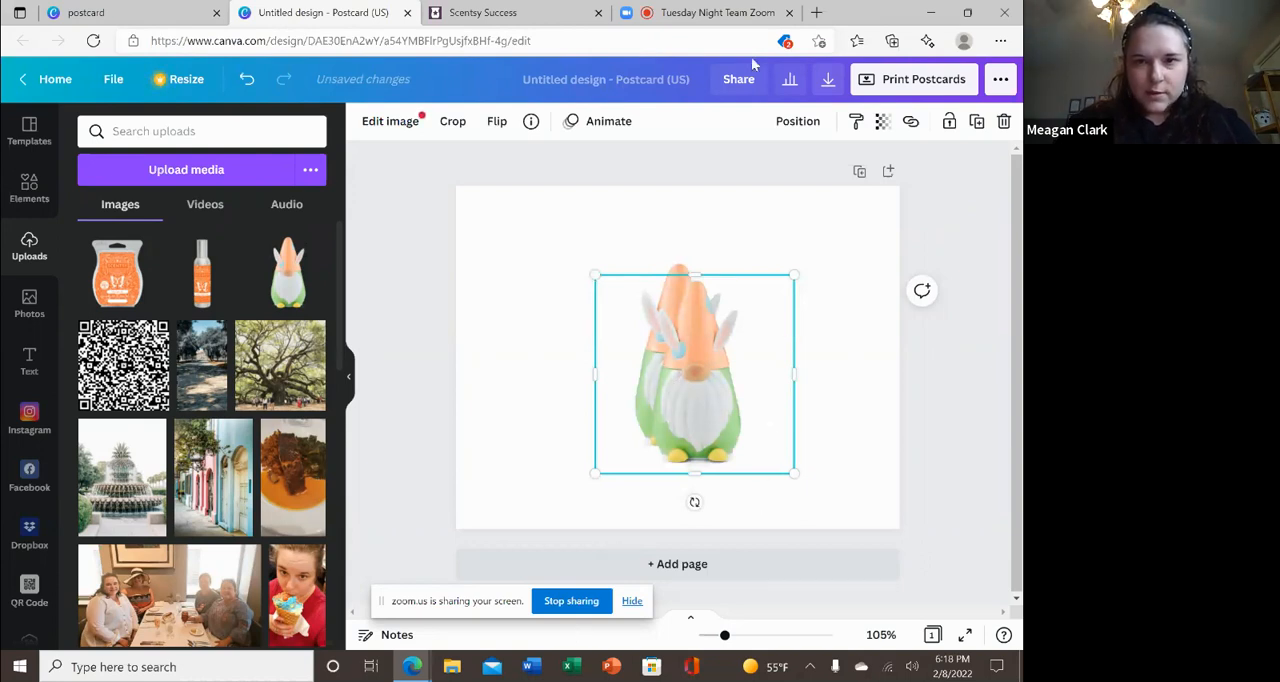
left_click(1004, 122)
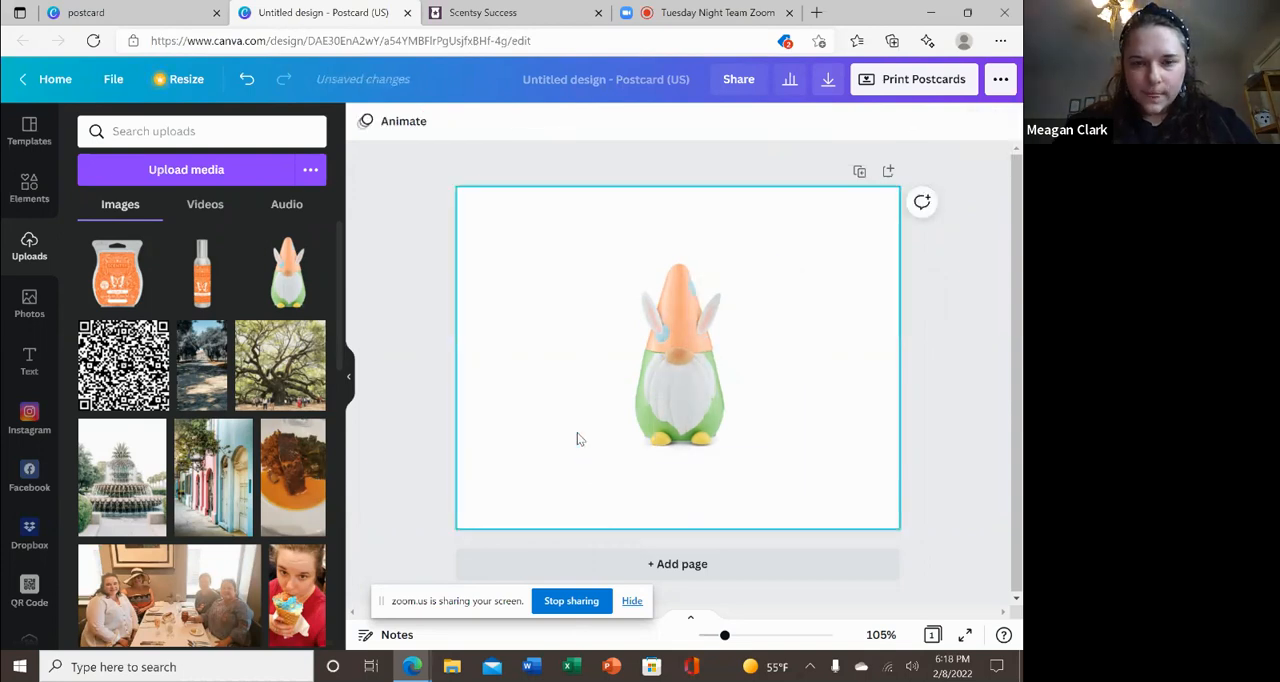
left_click(670, 344)
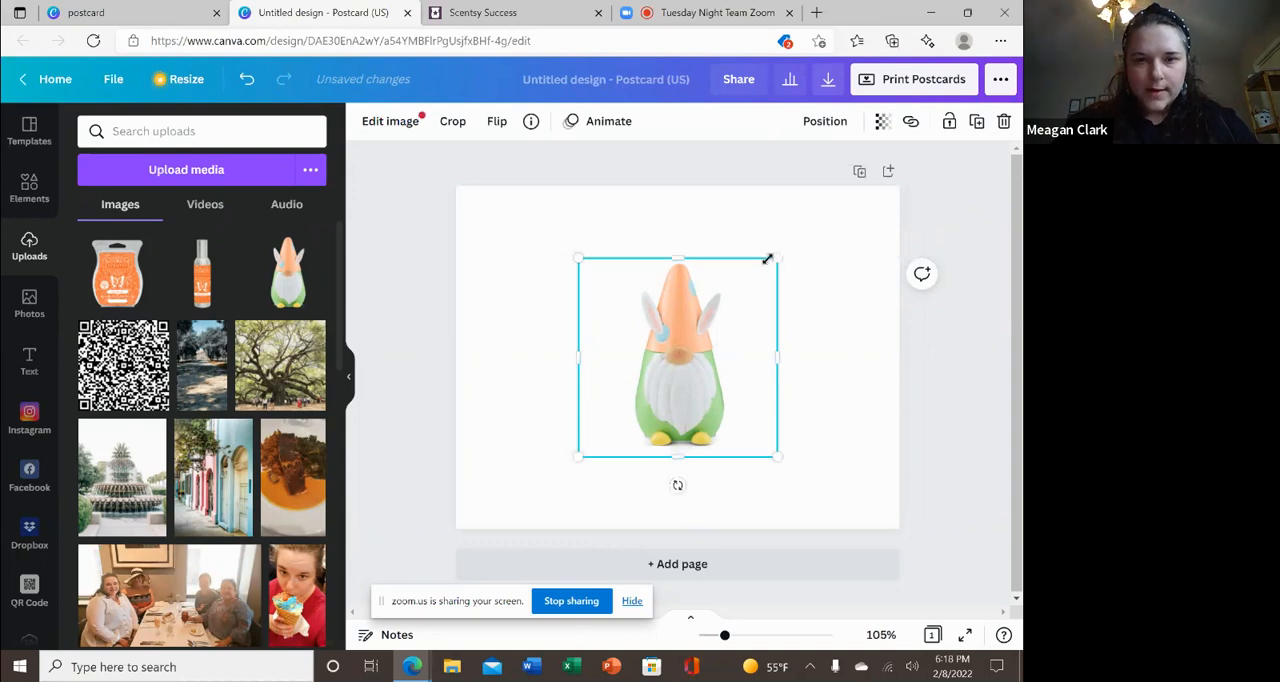
left_click_drag(767, 259, 820, 249)
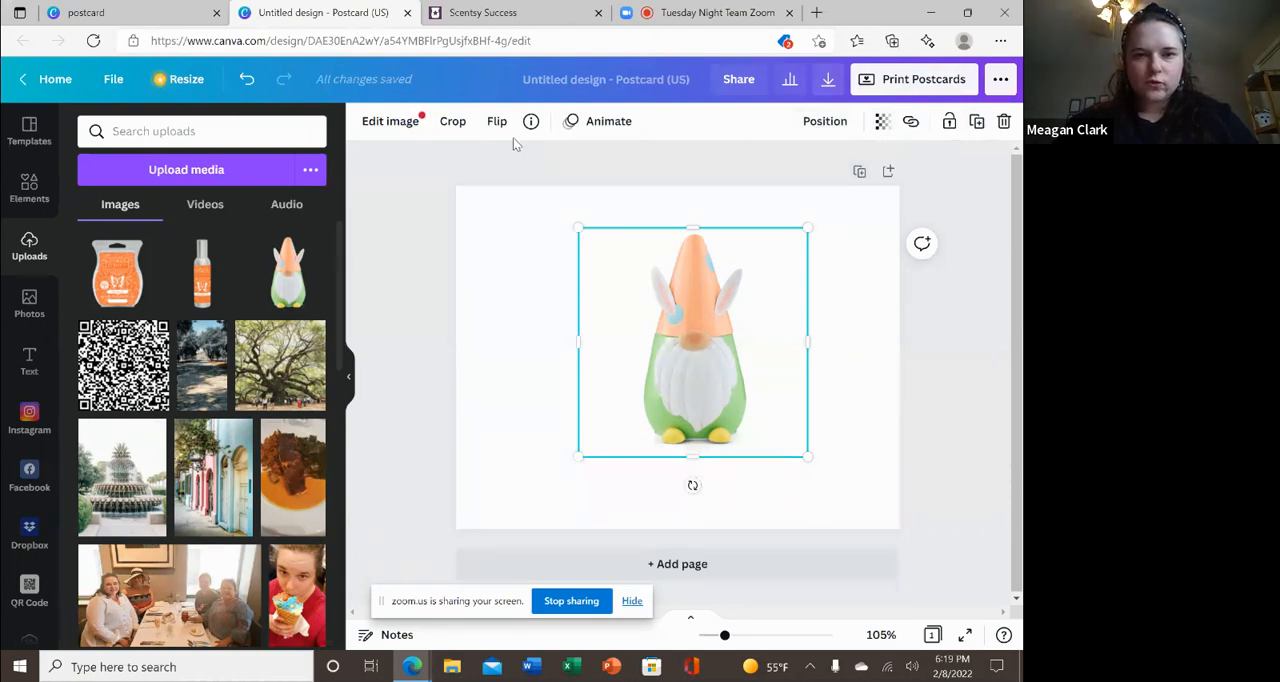
View the image editing options for the gnome picture, including Background Remover, adjustments and filters, and close them.
left_click(392, 122)
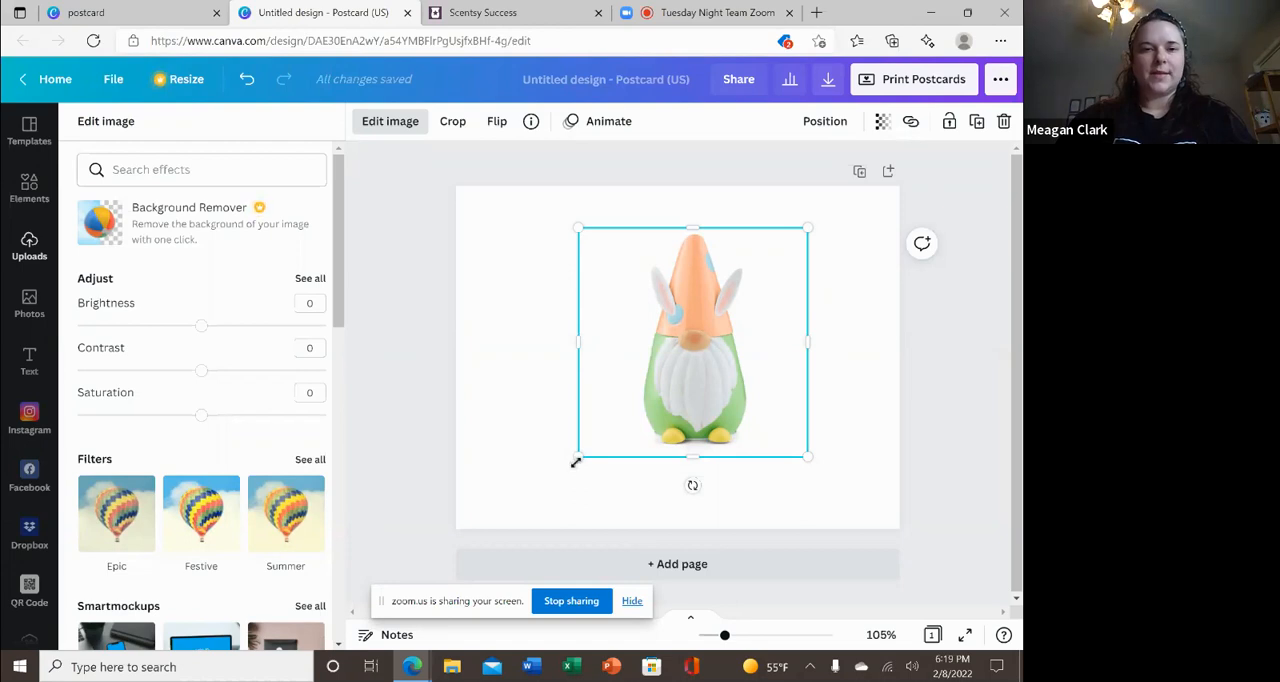
left_click(392, 267)
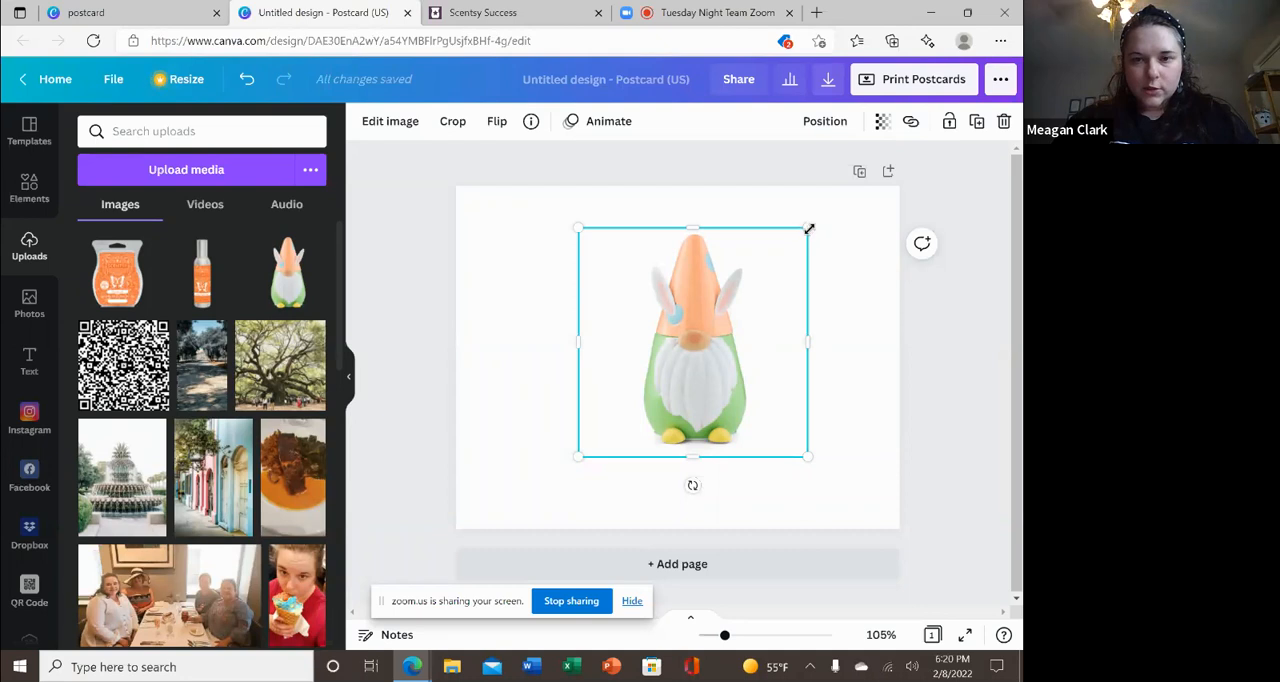
Enlarge the gnome warmer image to nearly the postcard's full height and position it on the left half of the page.
left_click_drag(809, 229, 955, 240)
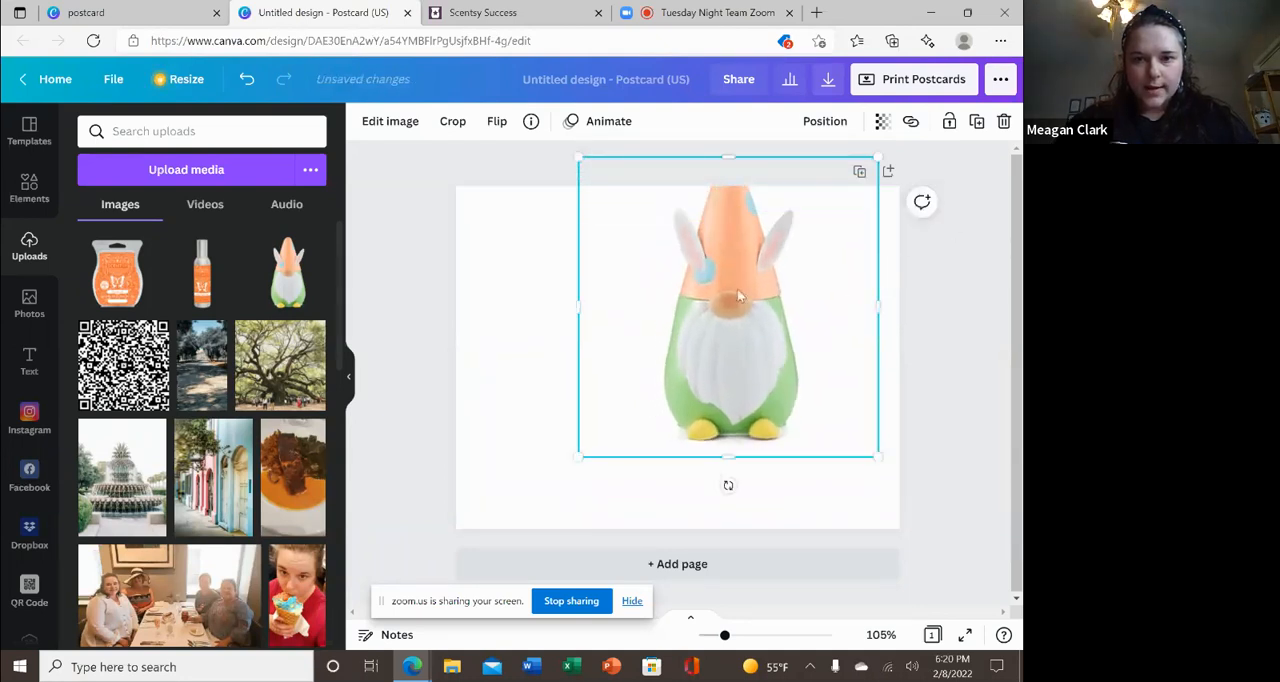
left_click_drag(737, 288, 586, 339)
left_click_drag(722, 206, 708, 227)
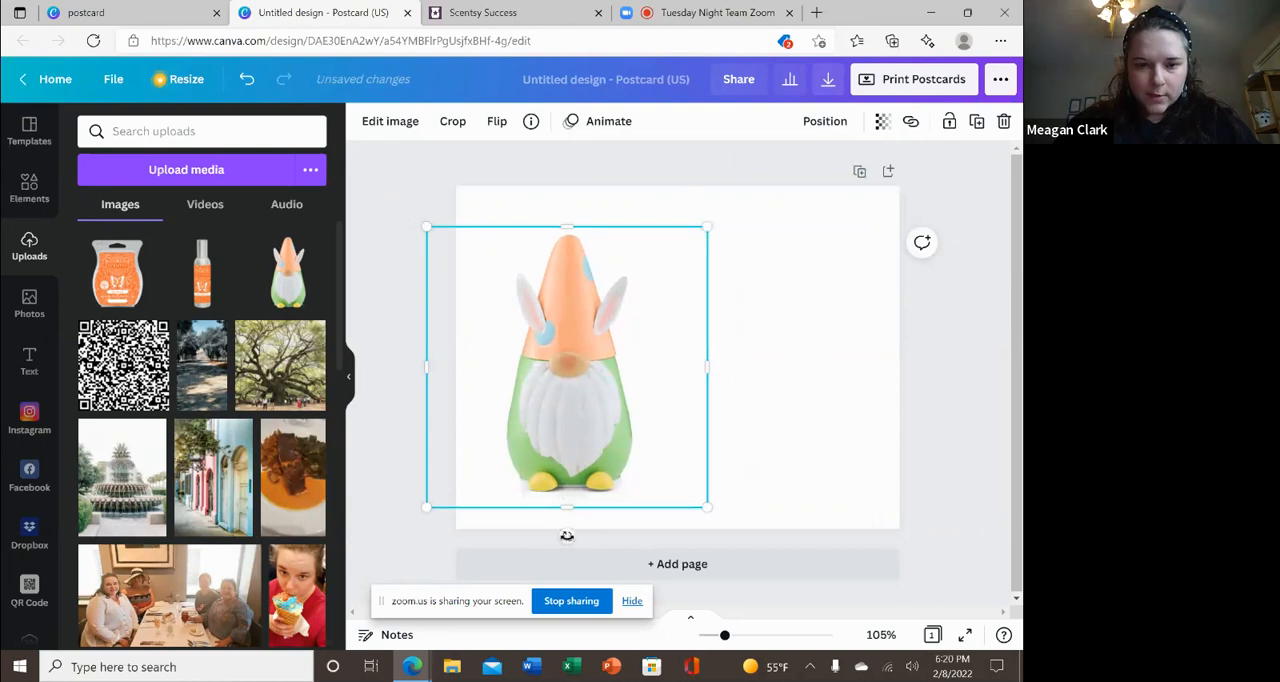
Tilt the gnome warmer image slightly counter-clockwise.
left_click_drag(567, 536, 587, 539)
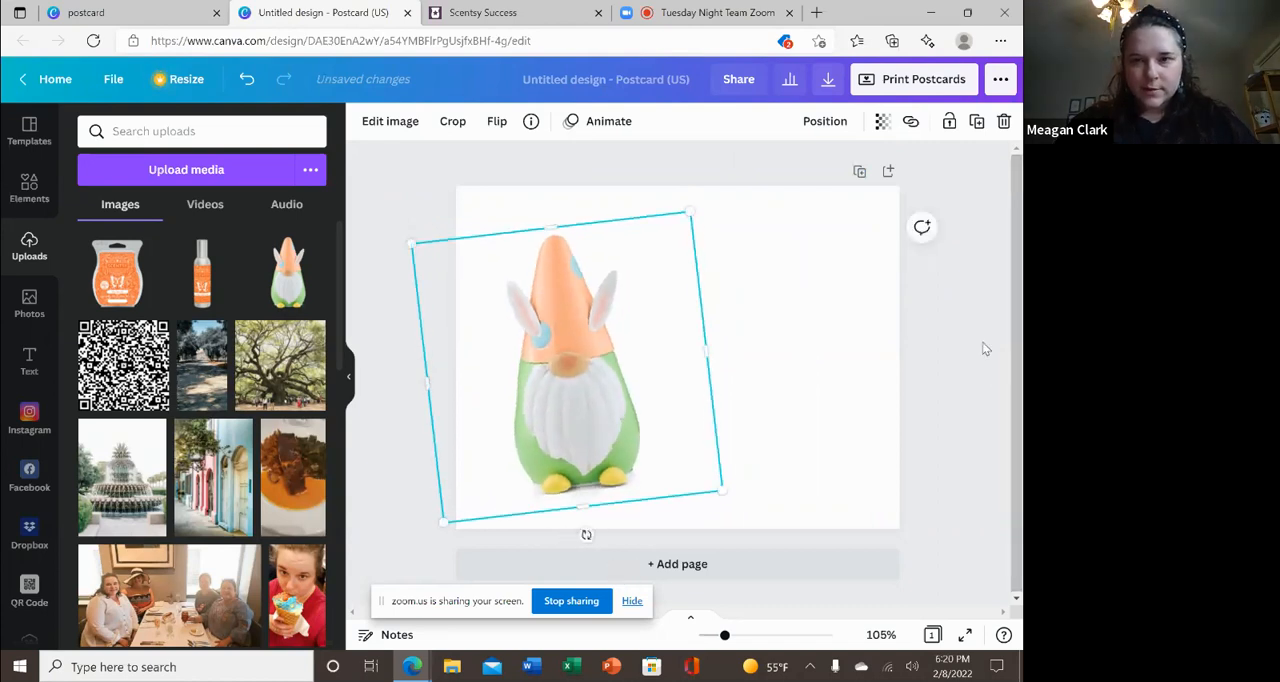
left_click(963, 308)
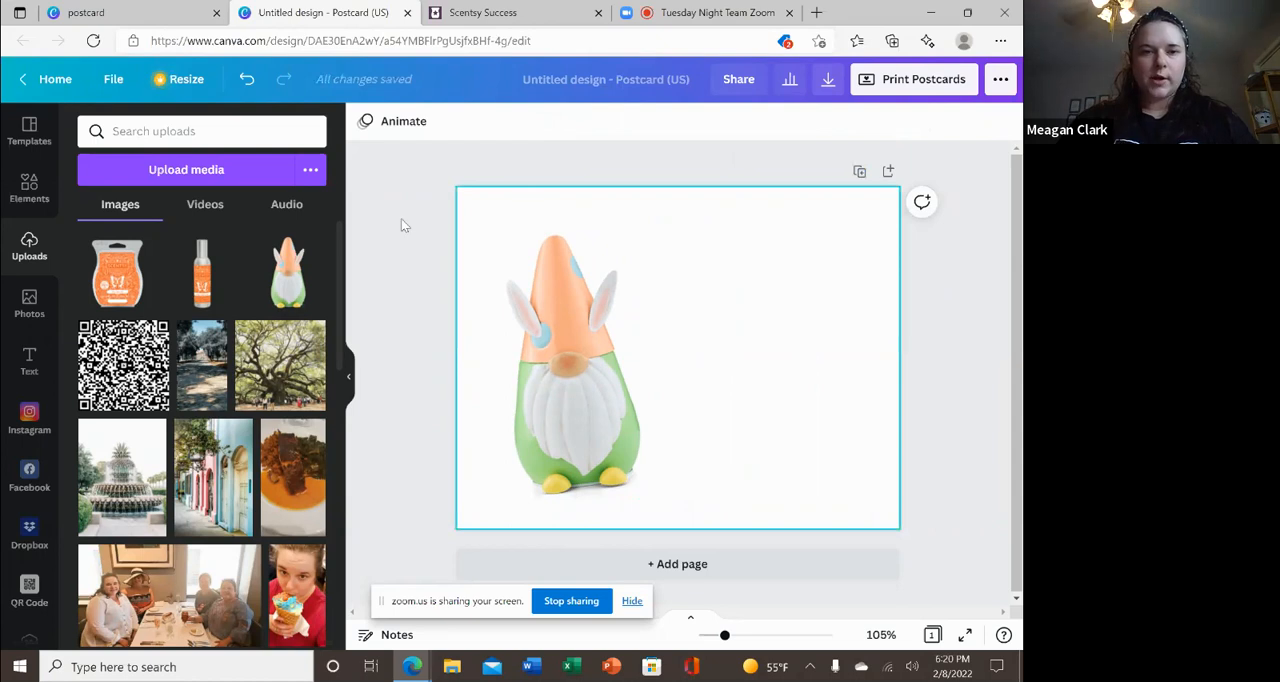
Add the wax bar image to the postcard, scale it smaller than the gnome and position it against the gnome's right side.
left_click(118, 275)
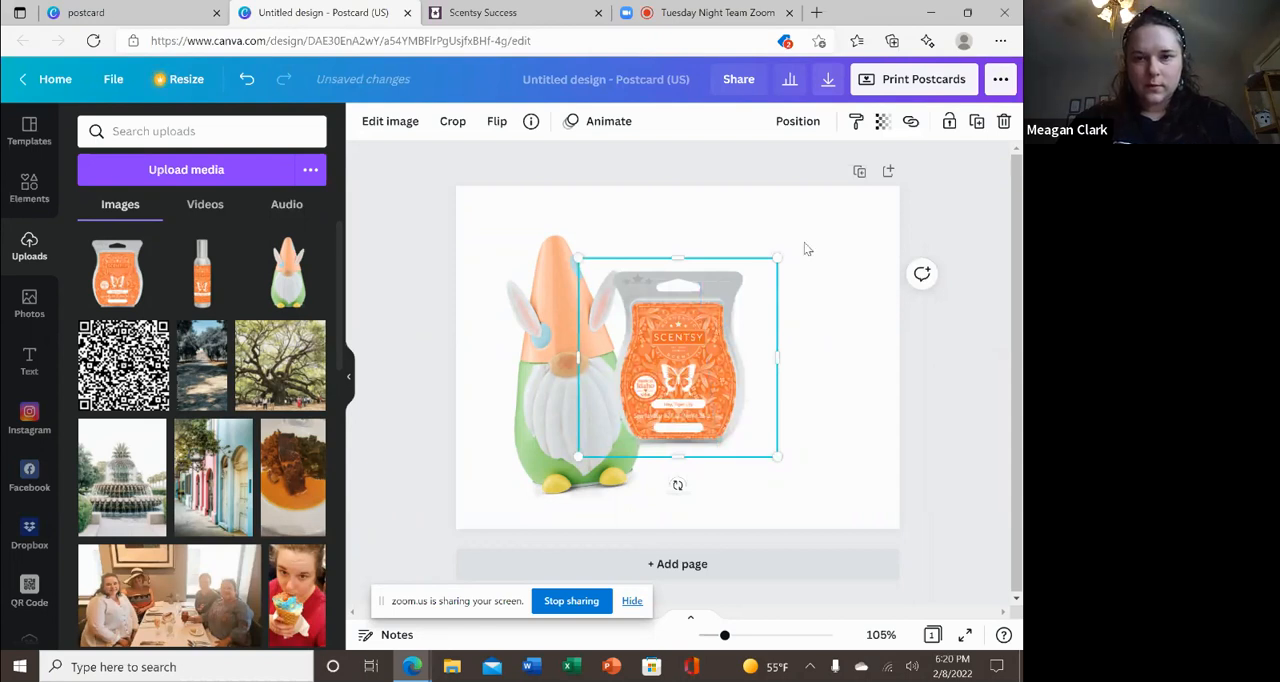
left_click_drag(778, 258, 830, 239)
mouse_move(716, 354)
left_mouse_down()
mouse_move(717, 379)
mouse_move(713, 369)
left_mouse_up()
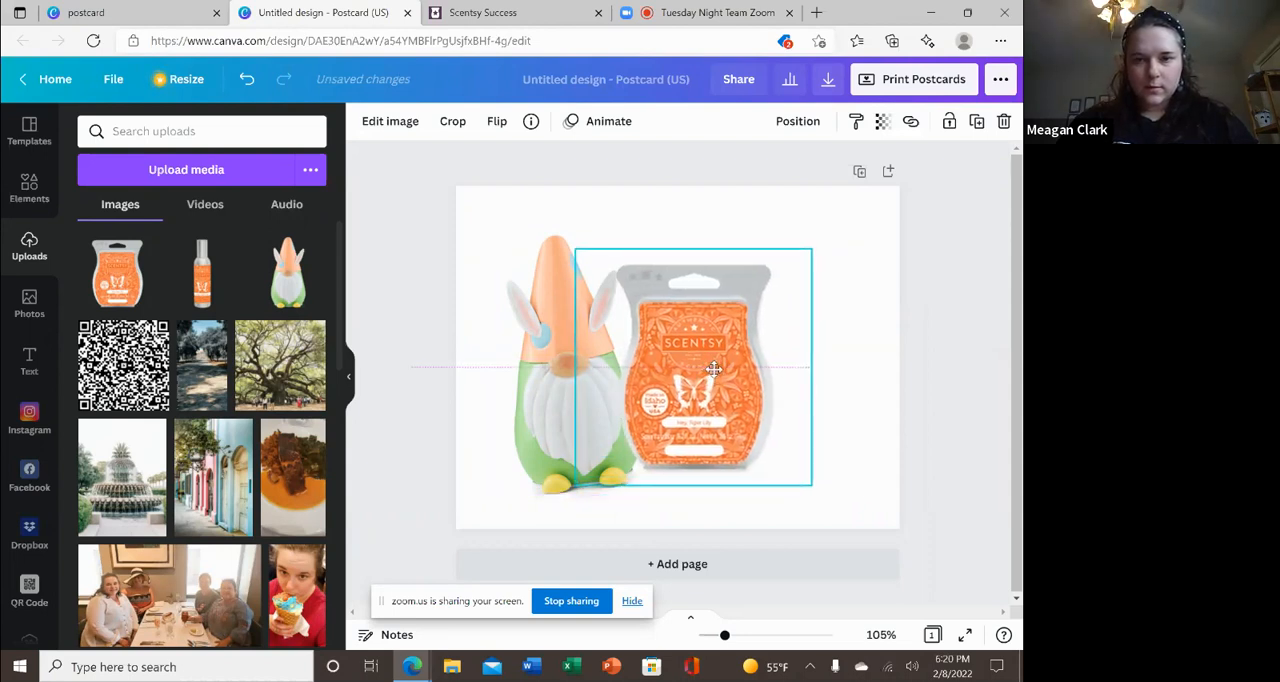
left_click_drag(713, 369, 766, 356)
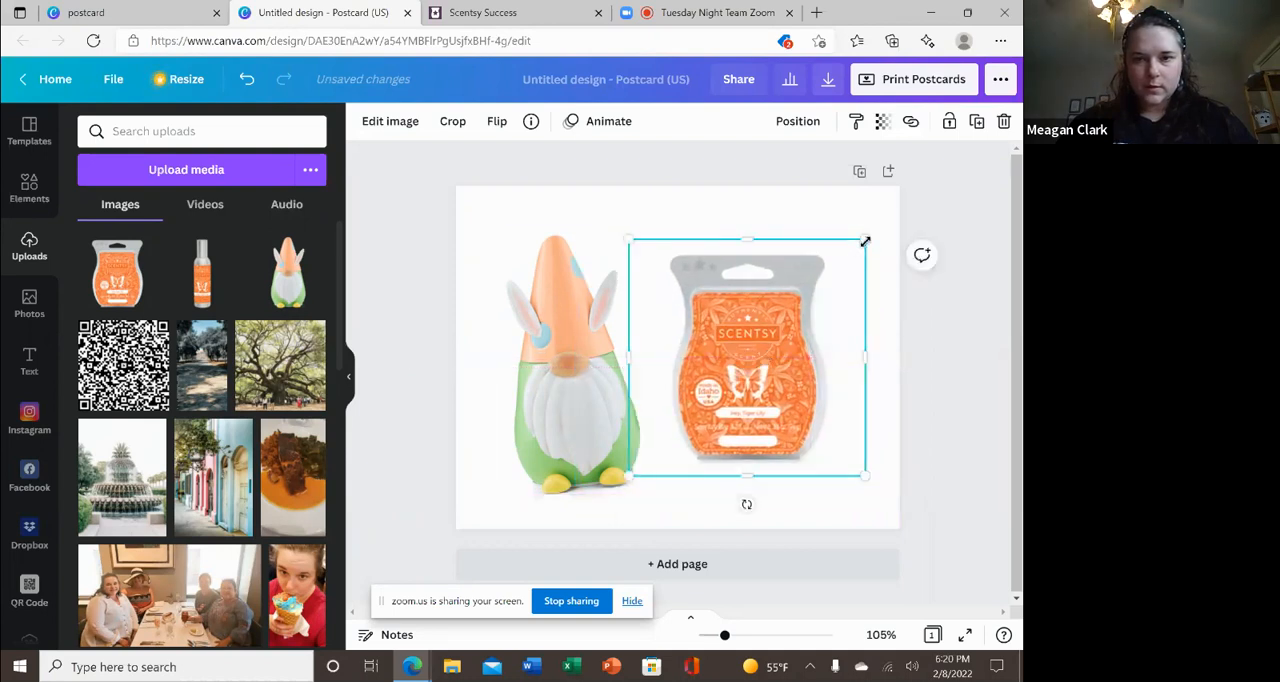
left_click_drag(866, 238, 909, 315)
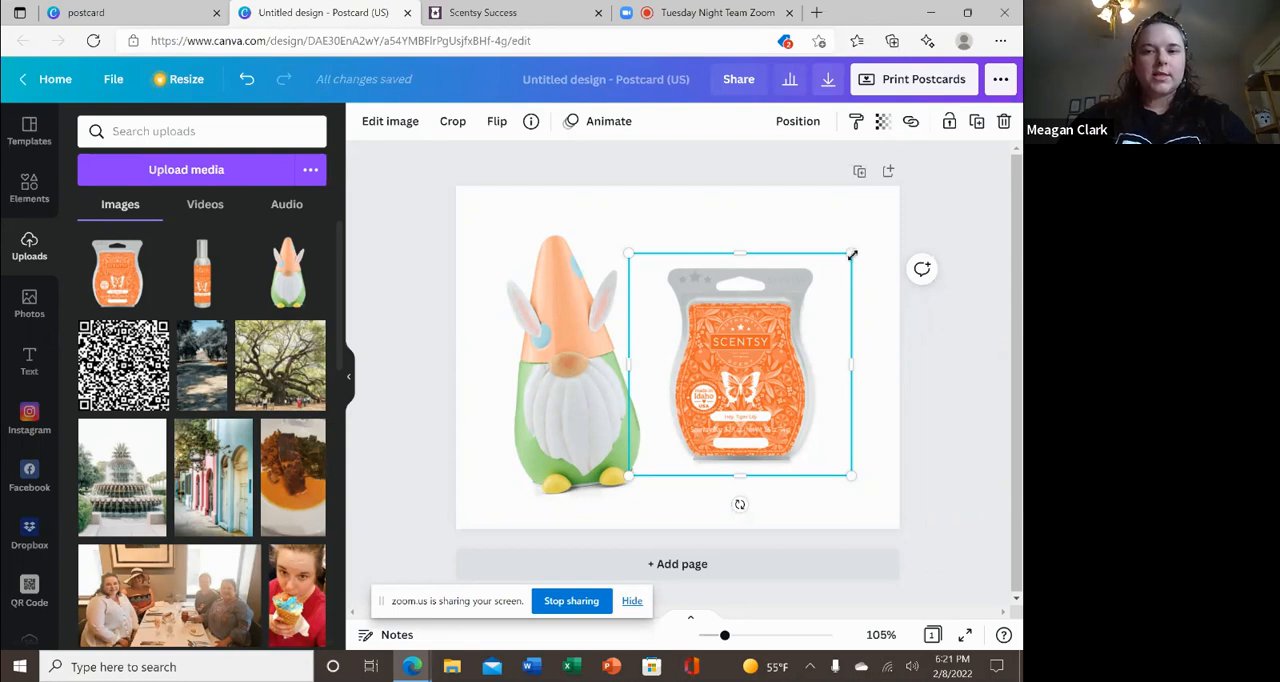
left_click_drag(849, 256, 746, 308)
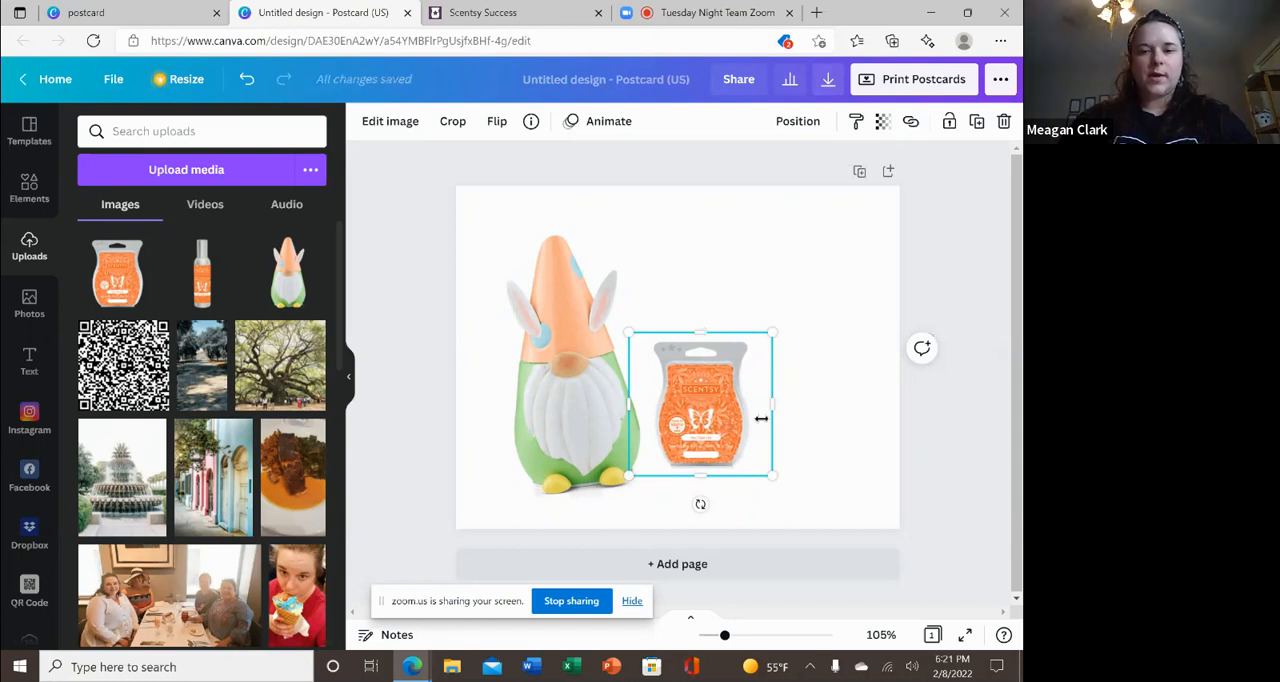
left_click_drag(728, 417, 700, 372)
left_click(836, 319)
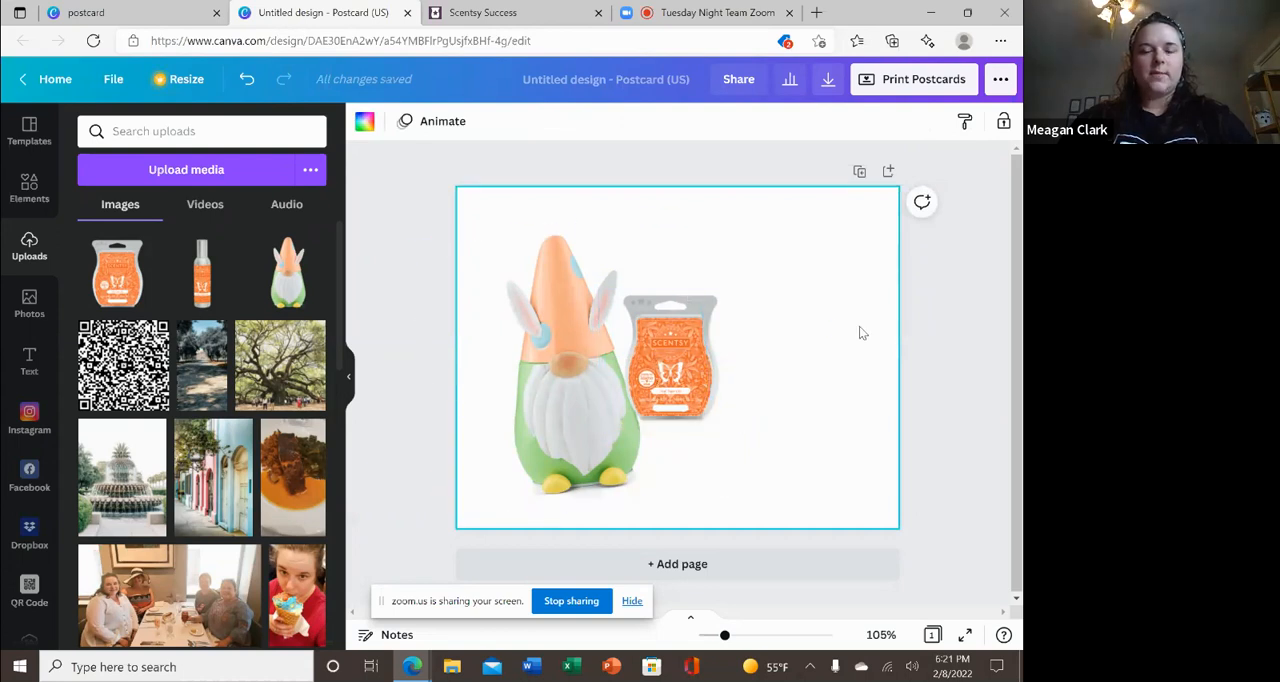
Set the wax bar image's transparency to 38.
left_click(687, 350)
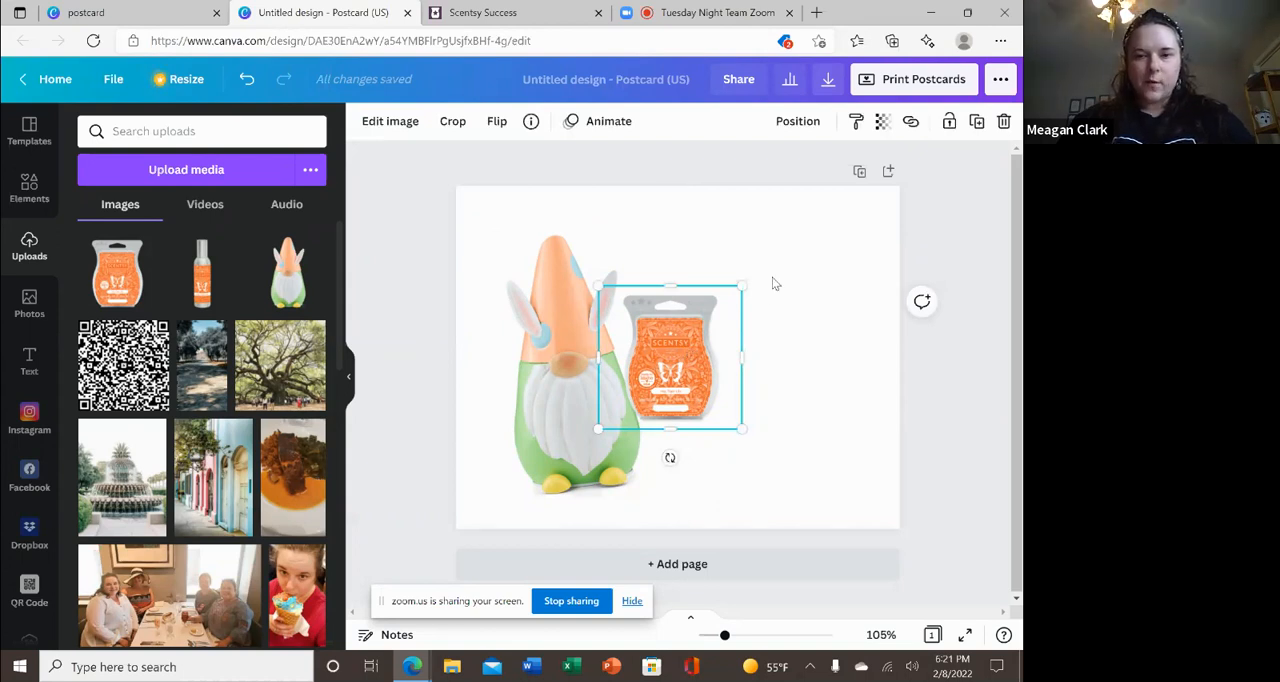
left_click(881, 124)
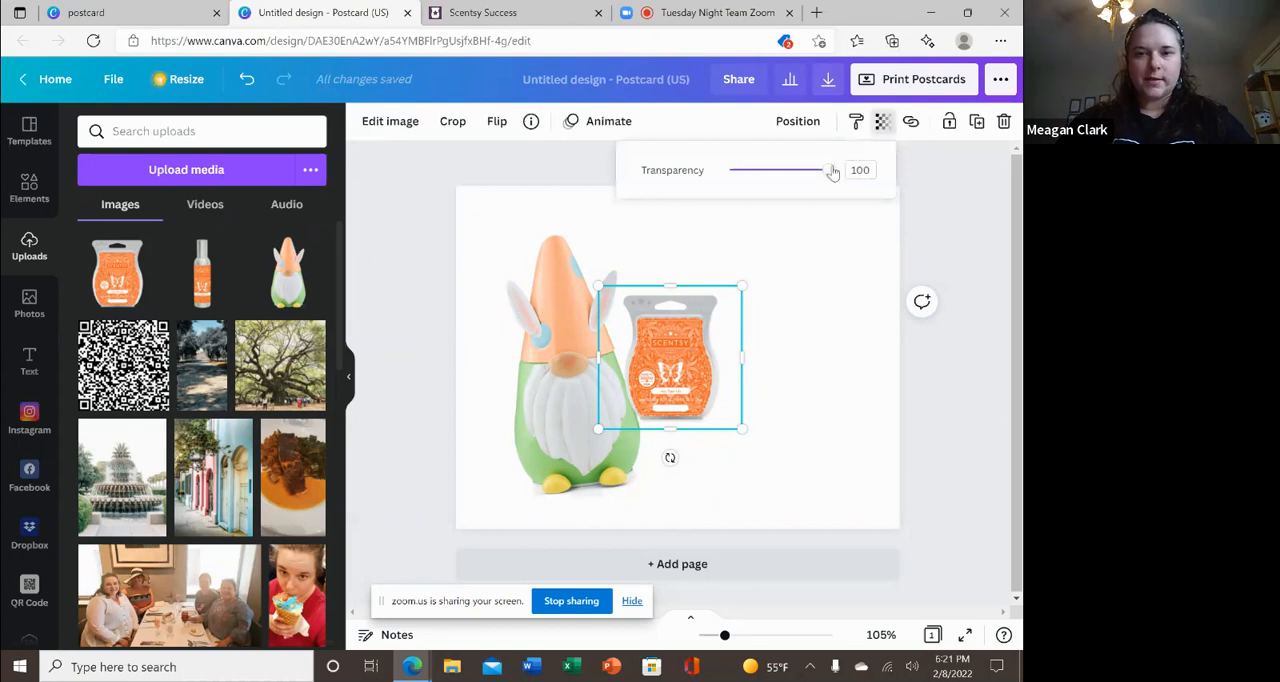
left_click_drag(826, 170, 768, 176)
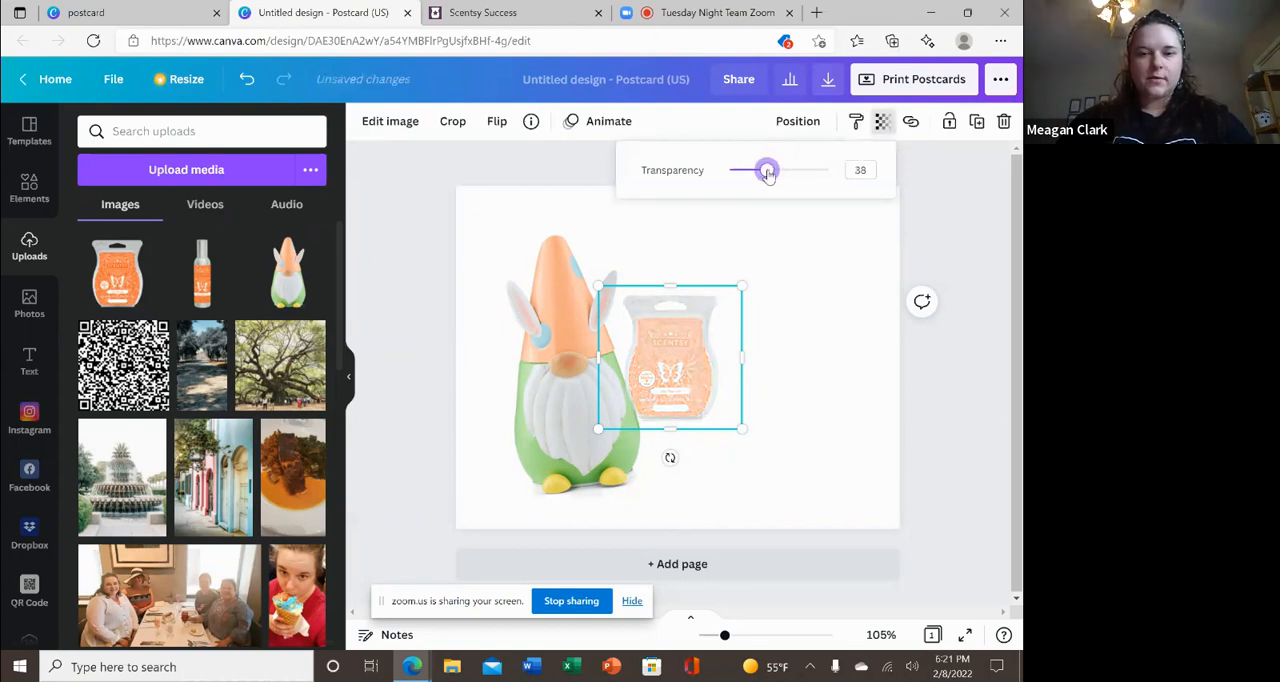
left_click(847, 337)
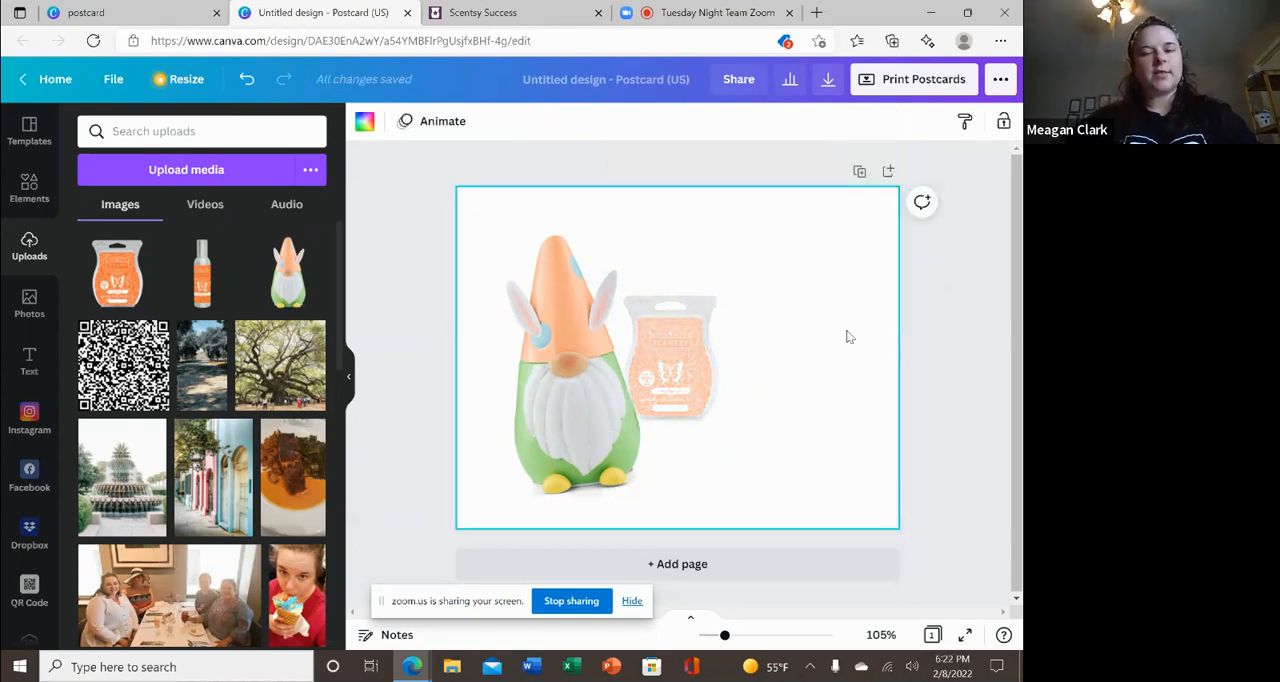
Set the wax bar image's transparency to 89.
left_click(683, 340)
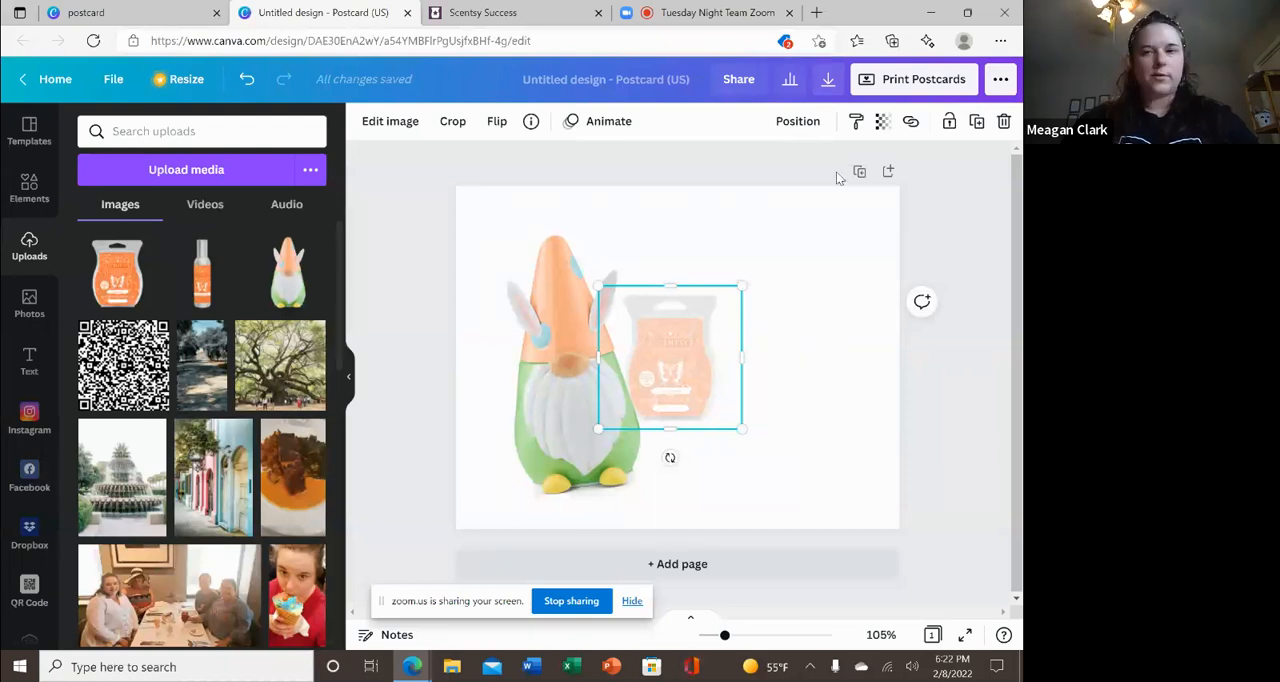
left_click(883, 127)
left_click_drag(767, 175, 818, 181)
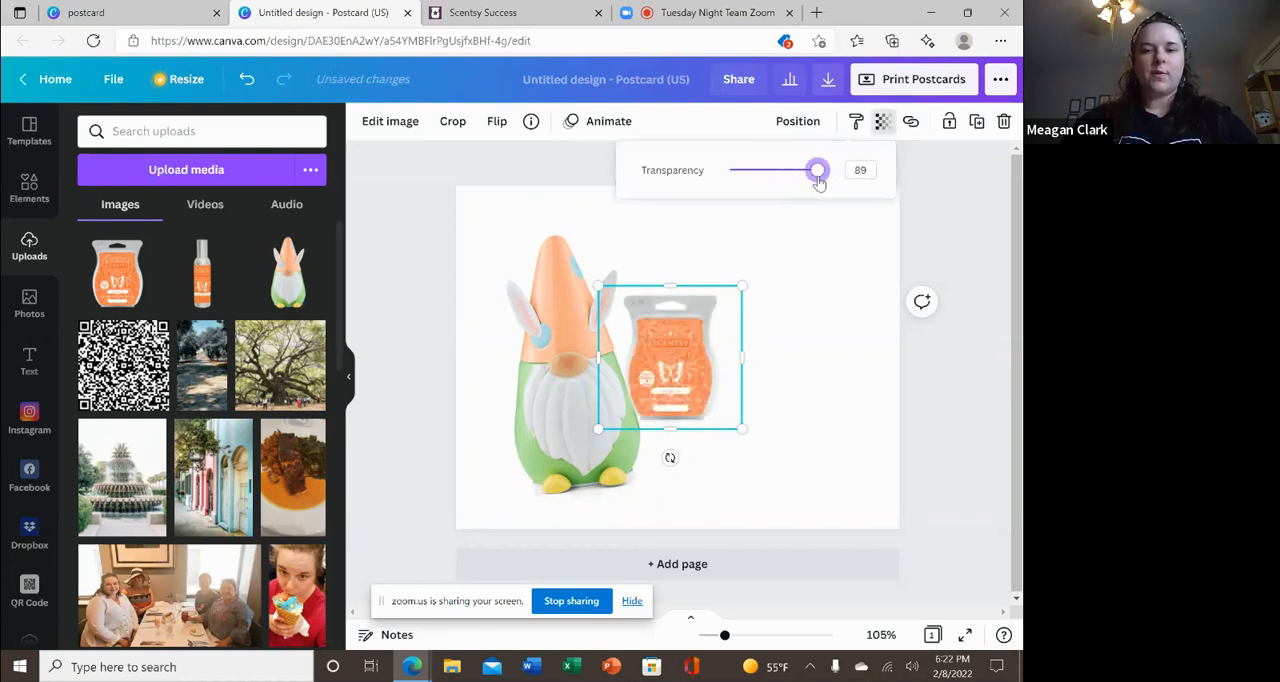
left_click(797, 311)
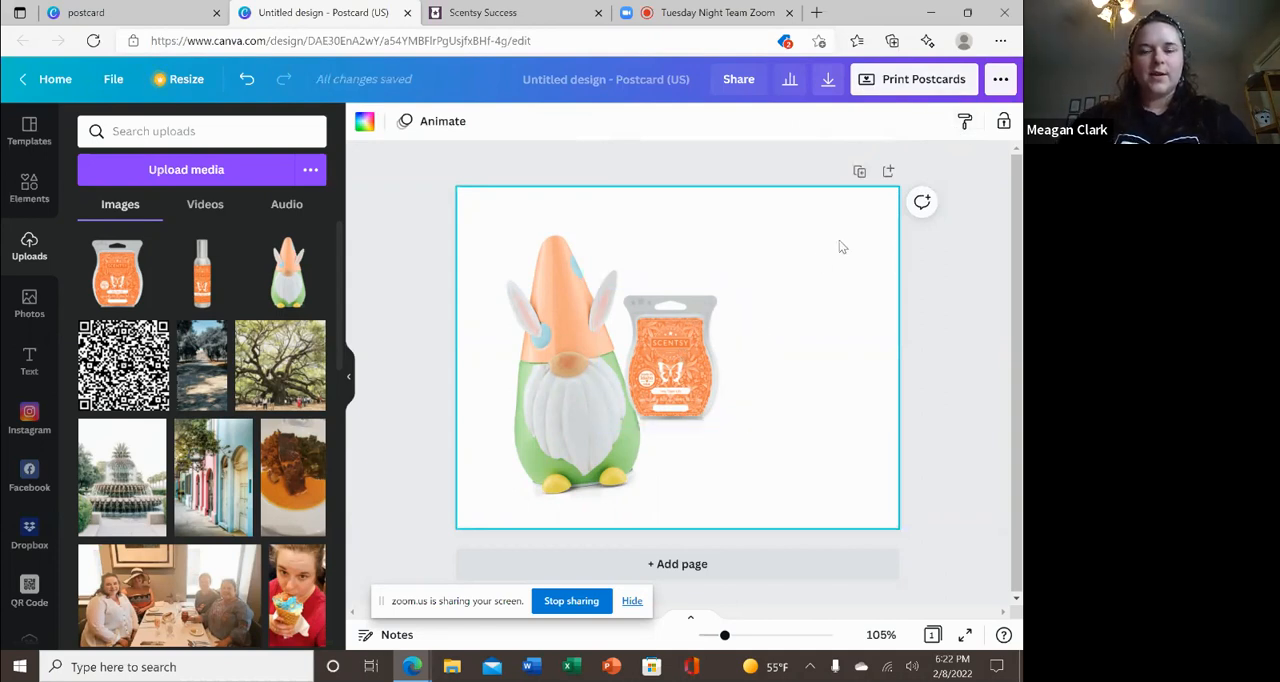
Enlarge the wax bar image and lower it so its base lines up roughly with the gnome's feet.
left_click(697, 356)
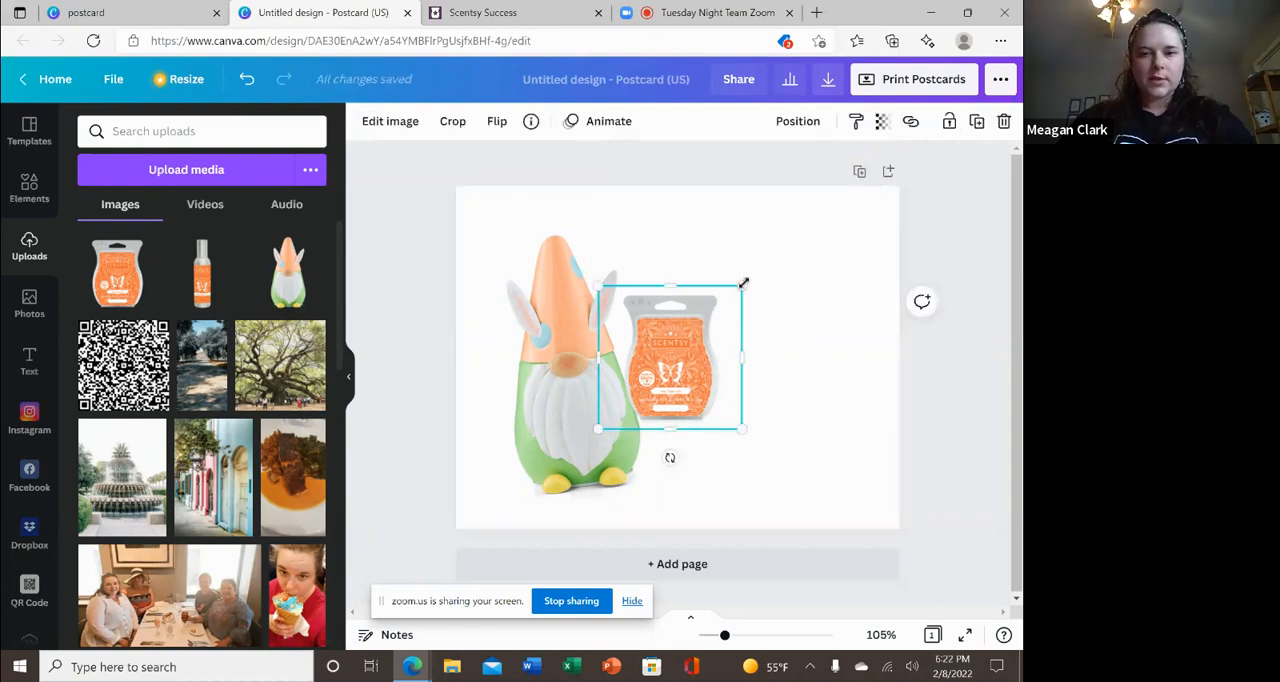
left_click_drag(745, 288, 837, 269)
left_click_drag(709, 367, 705, 423)
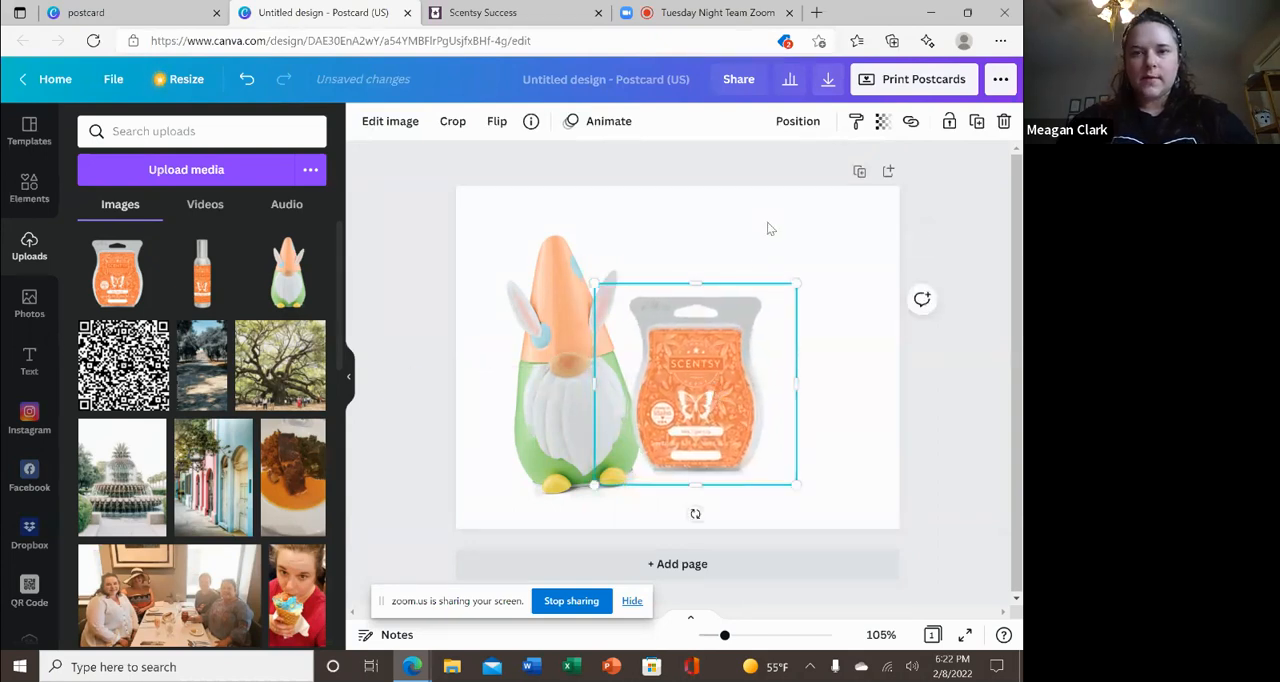
Send the wax bar image backward so it sits behind the gnome.
left_click(800, 121)
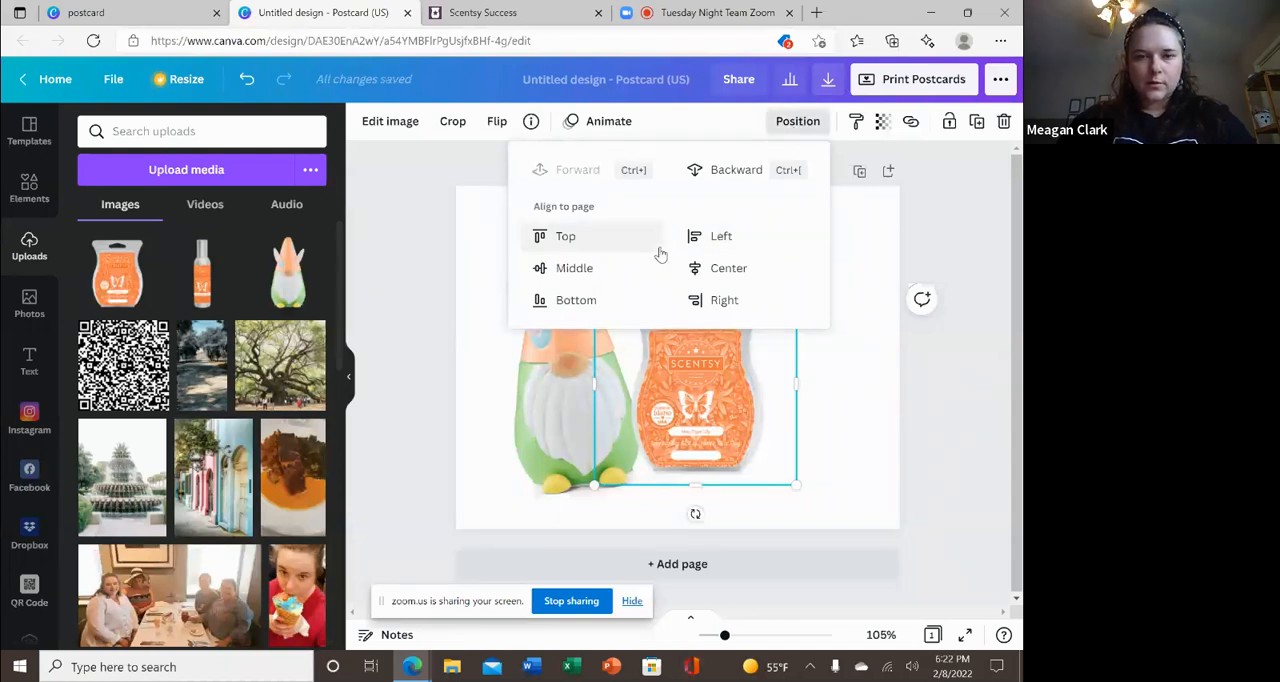
left_click(727, 172)
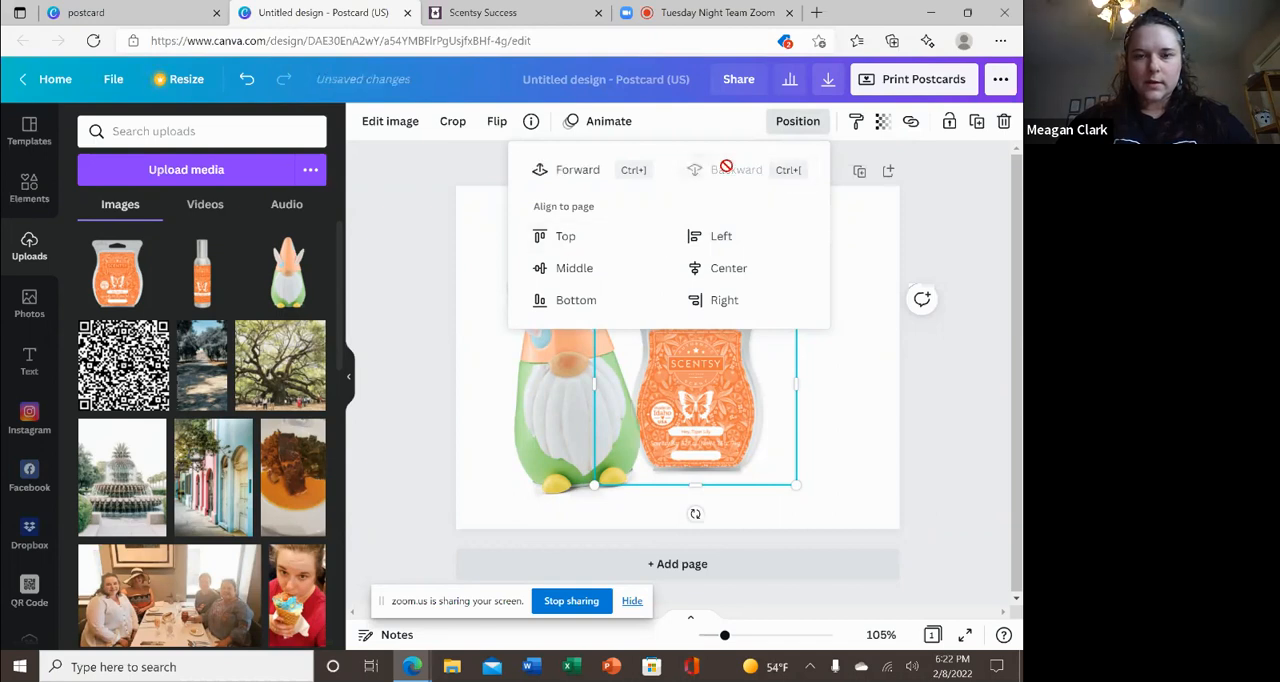
left_click(849, 358)
left_click(849, 358)
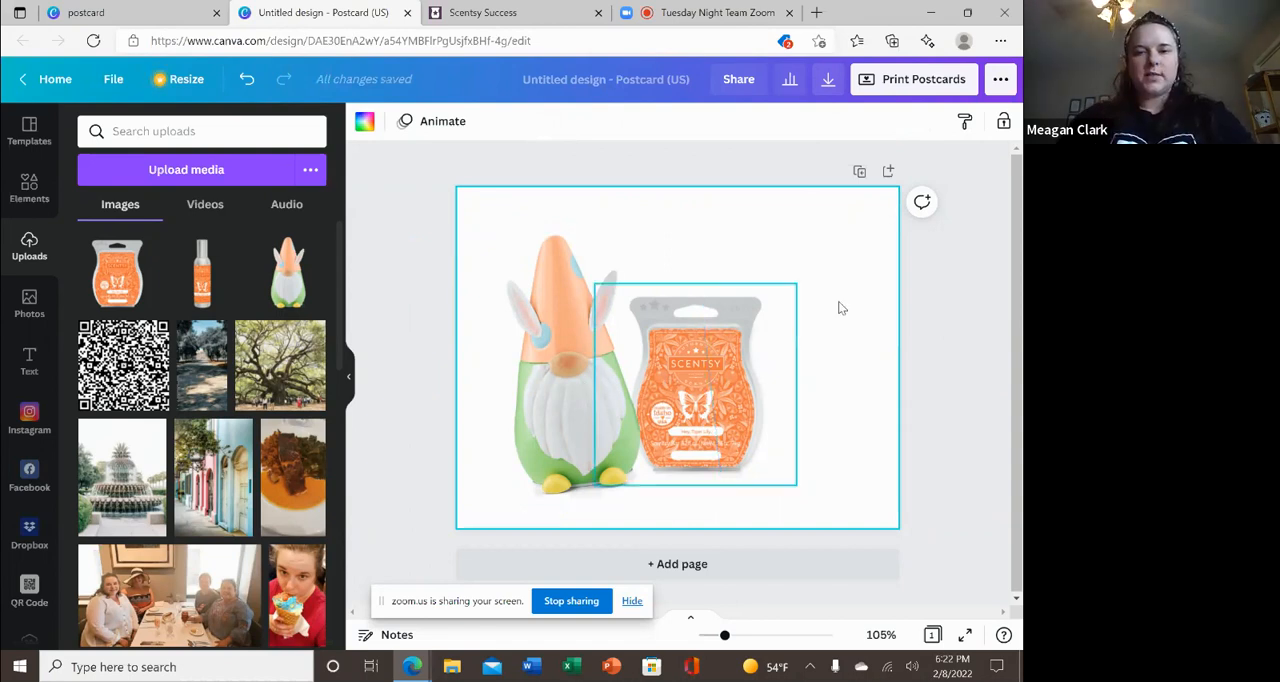
Add the room spray image, place it to the right of the wax bar and enlarge it to nearly the gnome's height.
left_click(196, 285)
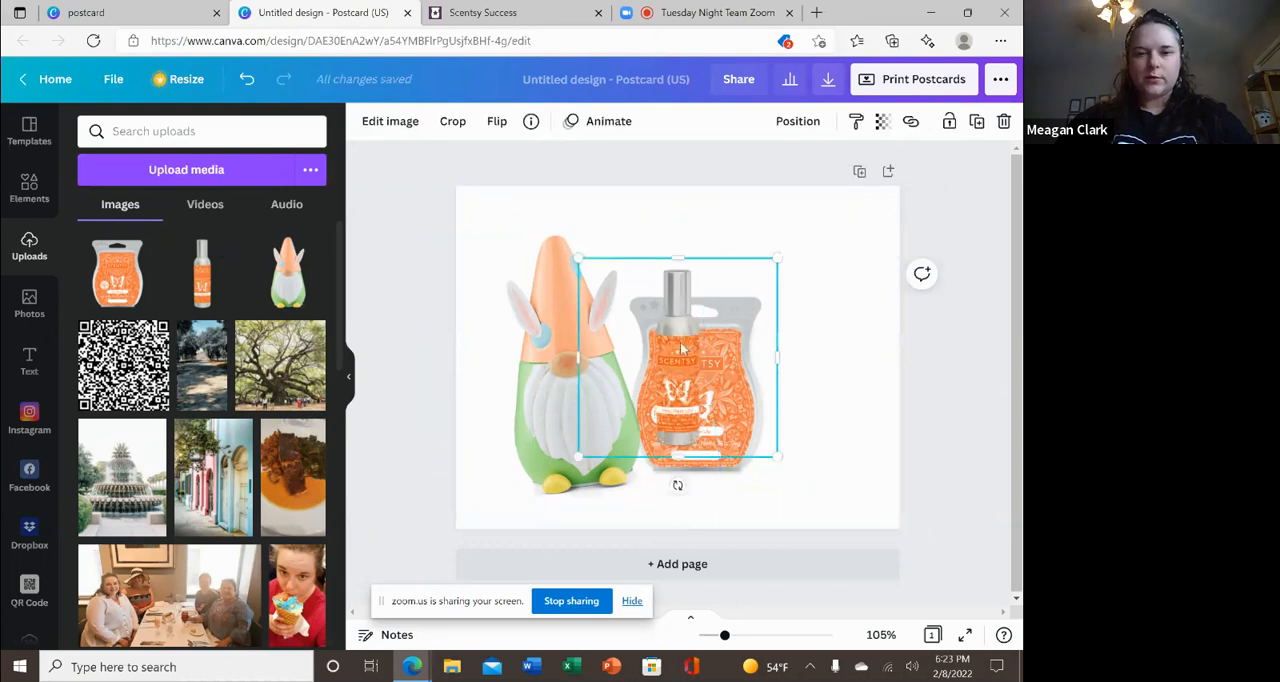
left_click_drag(675, 357, 811, 378)
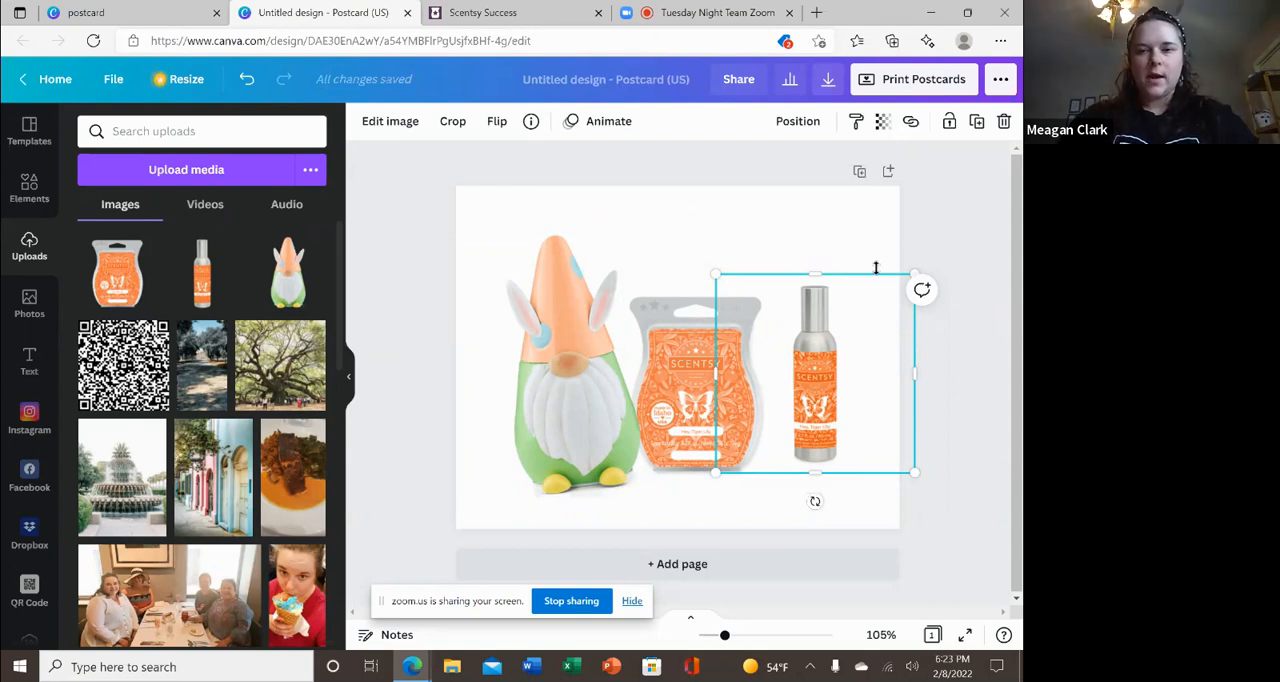
left_click_drag(941, 249, 1014, 243)
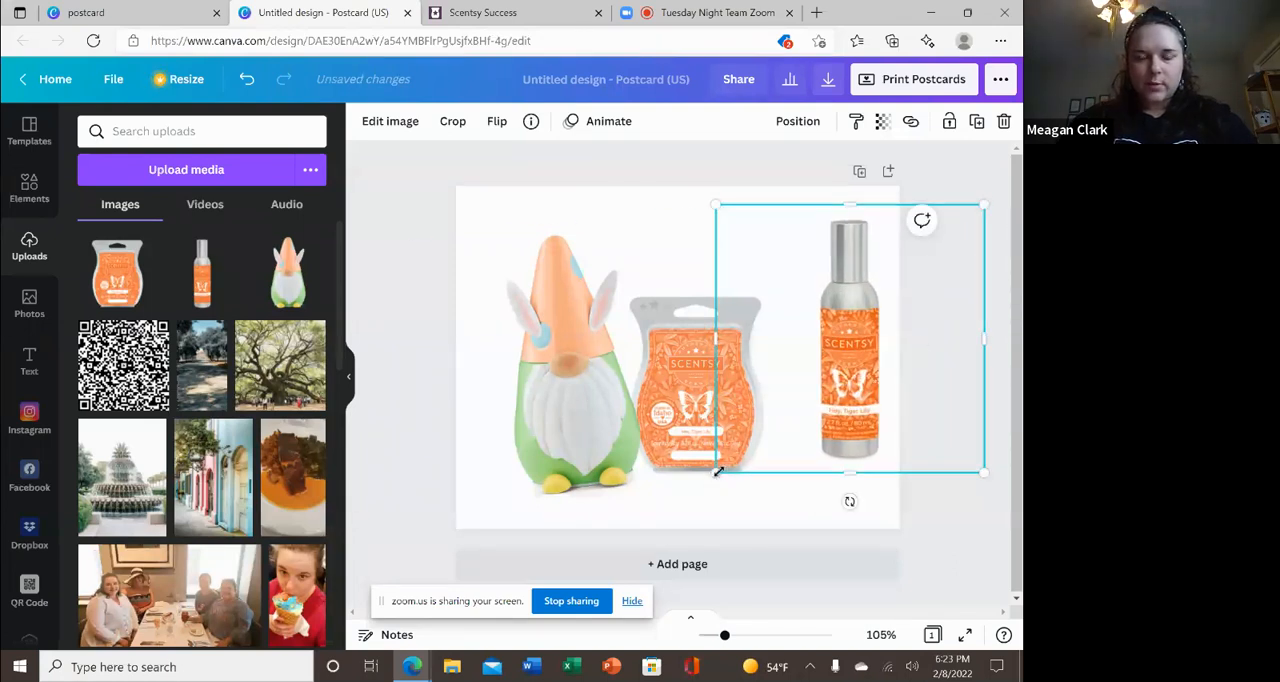
left_click_drag(716, 471, 710, 479)
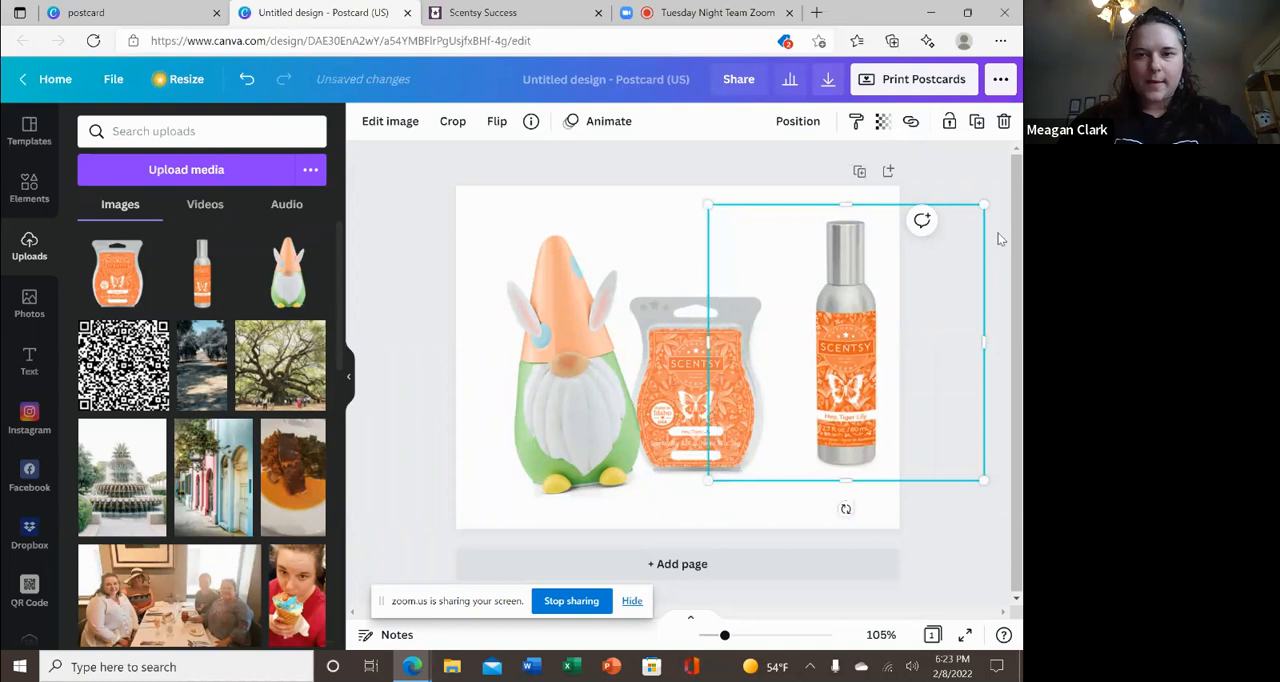
left_click_drag(986, 207, 976, 212)
Enlarge the tilted gnome warmer image slightly.
left_click(551, 289)
mouse_move(688, 211)
left_mouse_down()
mouse_move(734, 194)
mouse_move(707, 208)
left_mouse_up()
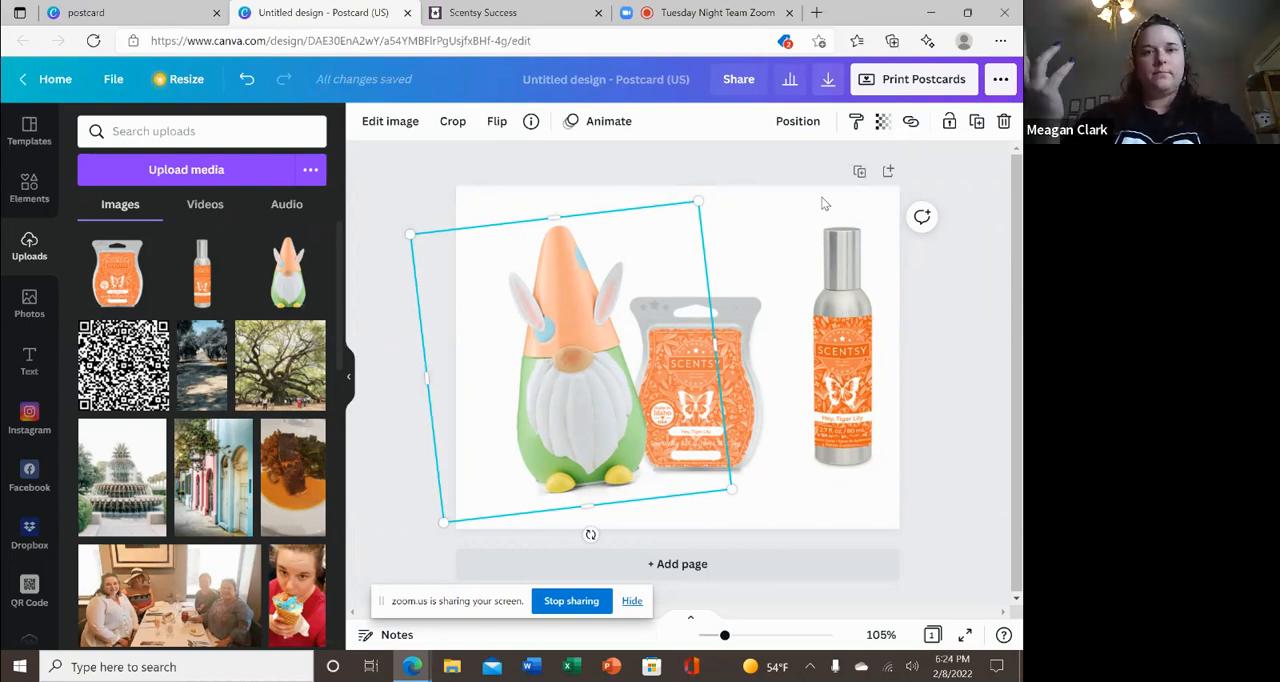
left_click(970, 352)
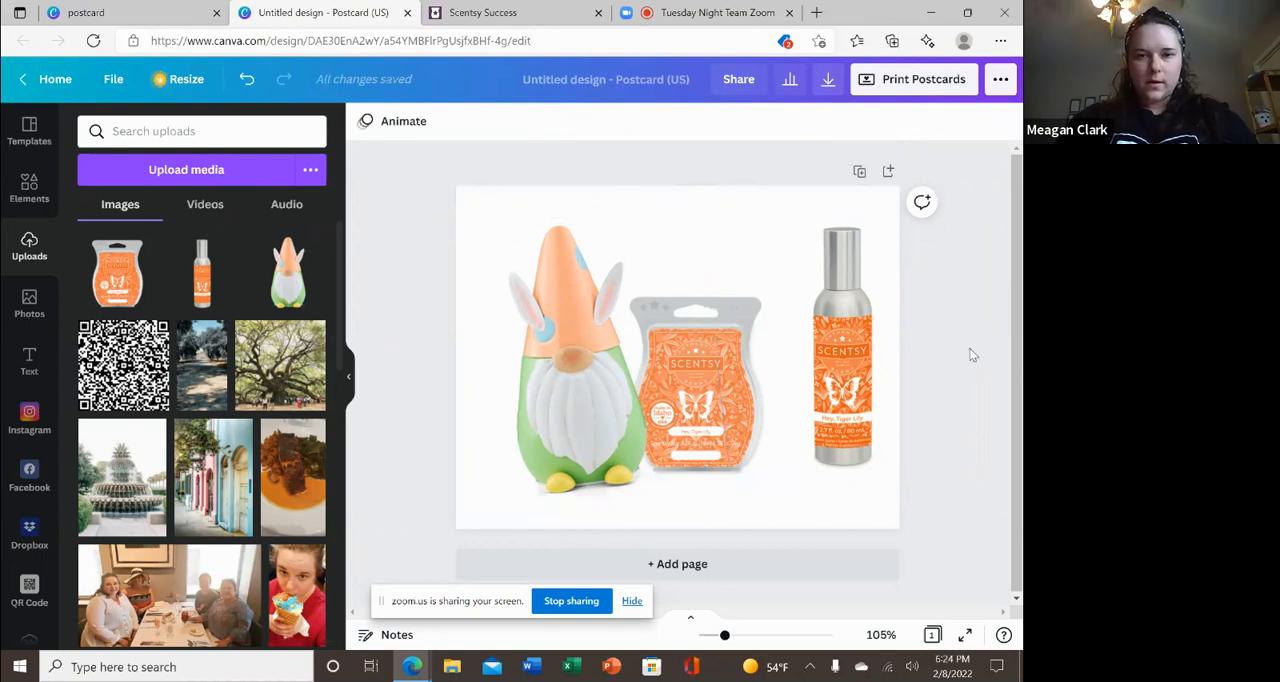
Tilt the gnome a little further counter-clockwise and shift it toward the postcard's left edge.
left_click(579, 402)
mouse_move(590, 534)
left_mouse_down()
mouse_move(567, 520)
mouse_move(604, 532)
left_mouse_up()
left_click_drag(605, 472, 573, 467)
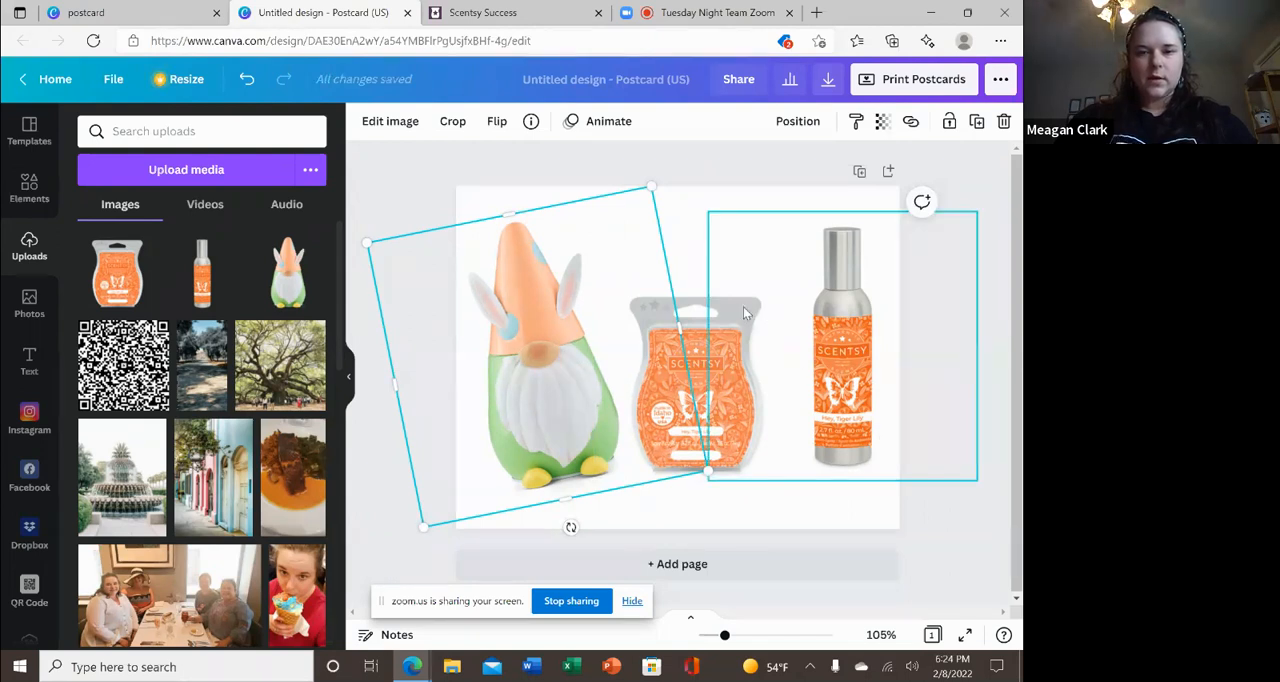
Move the wax bar up and left against the gnome, and bring the room spray left to overlap the wax bar's right edge.
left_click(704, 320)
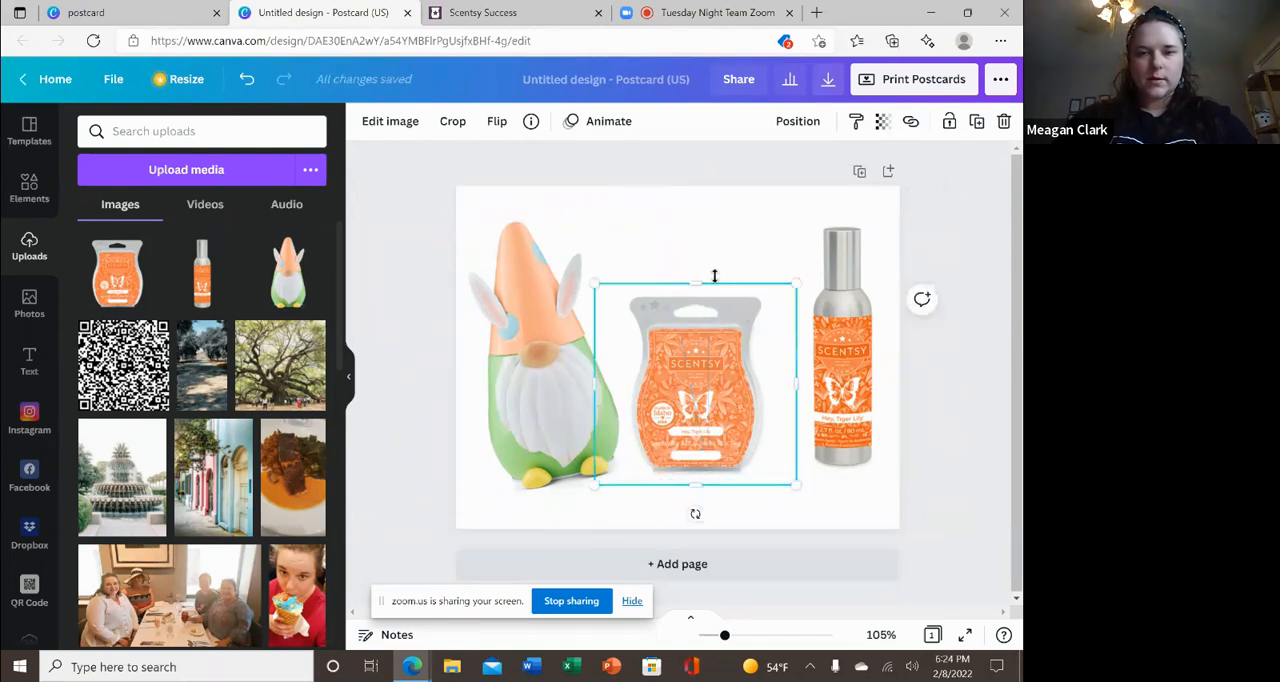
left_click_drag(693, 345, 661, 318)
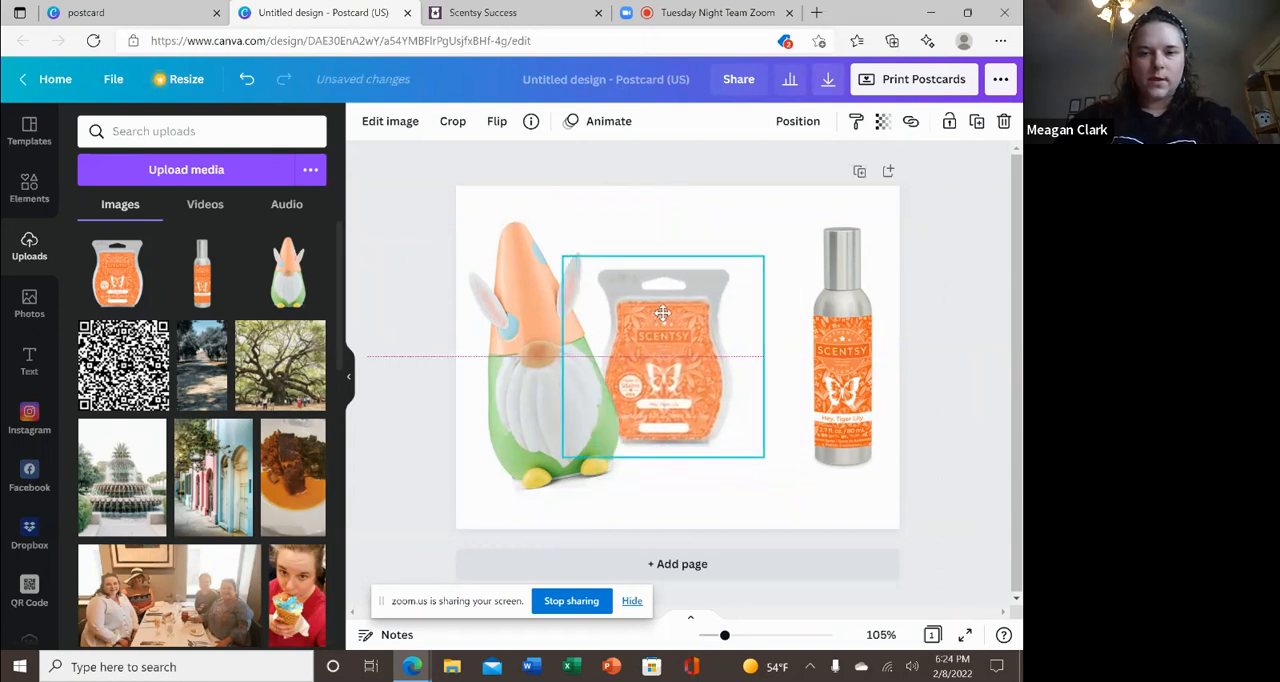
left_click(848, 362)
left_click_drag(848, 362, 753, 347)
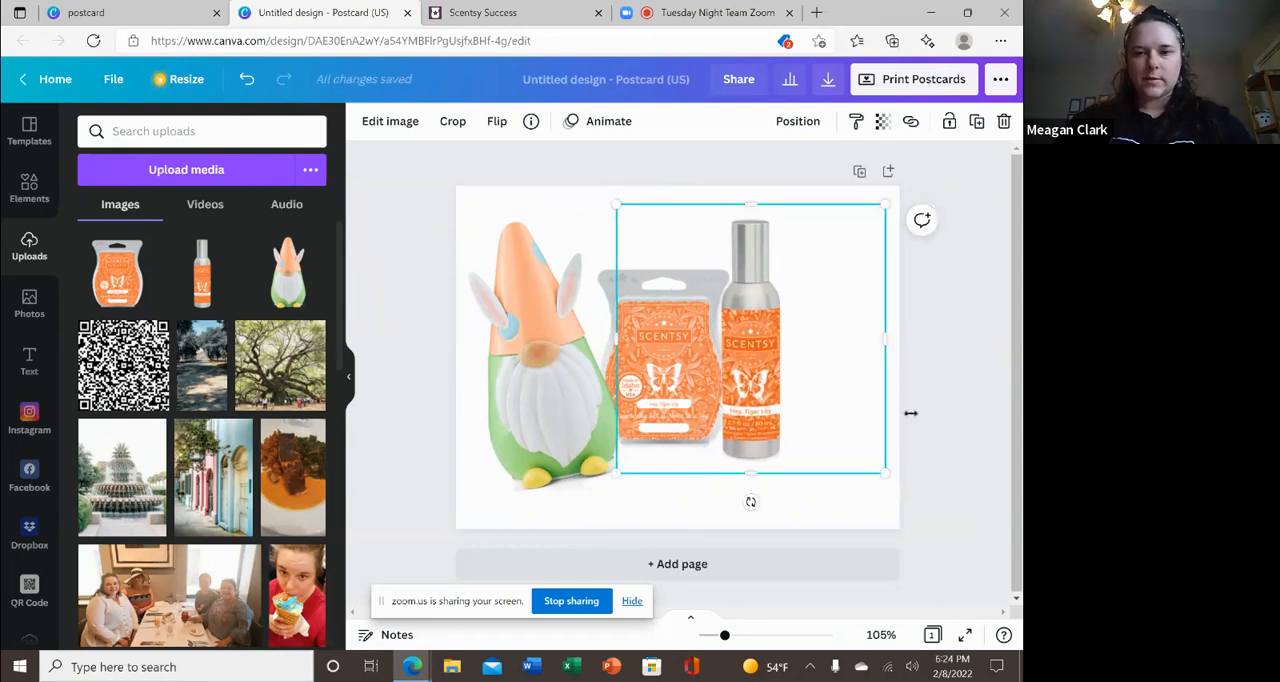
left_click(941, 432)
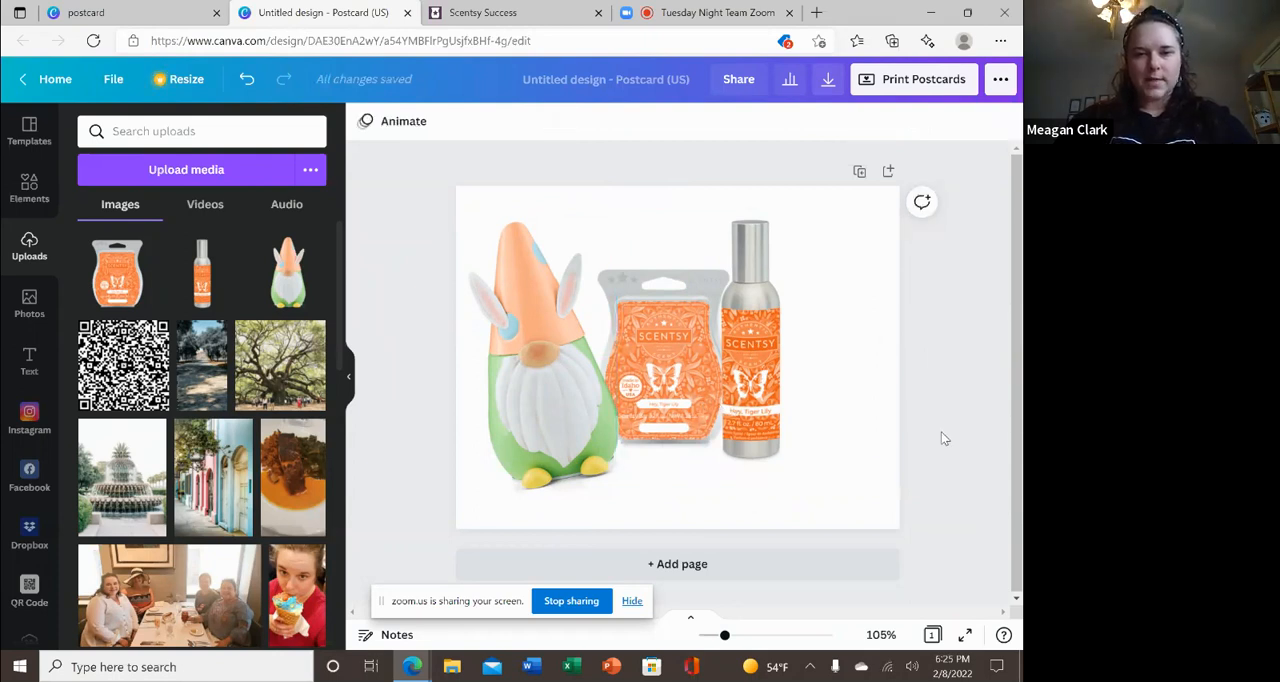
Move the gnome up near the postcard's top edge and nudge the room spray slightly upward.
left_click(569, 476)
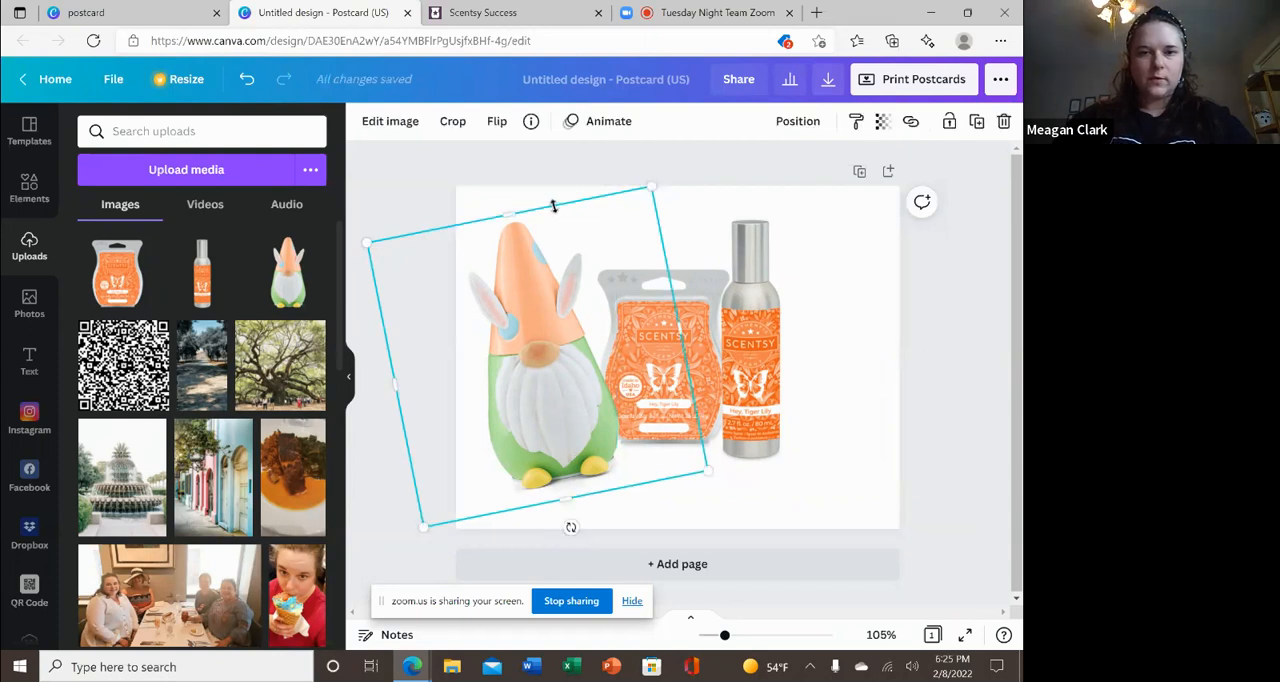
left_click_drag(551, 206, 549, 203)
left_click_drag(560, 363, 557, 346)
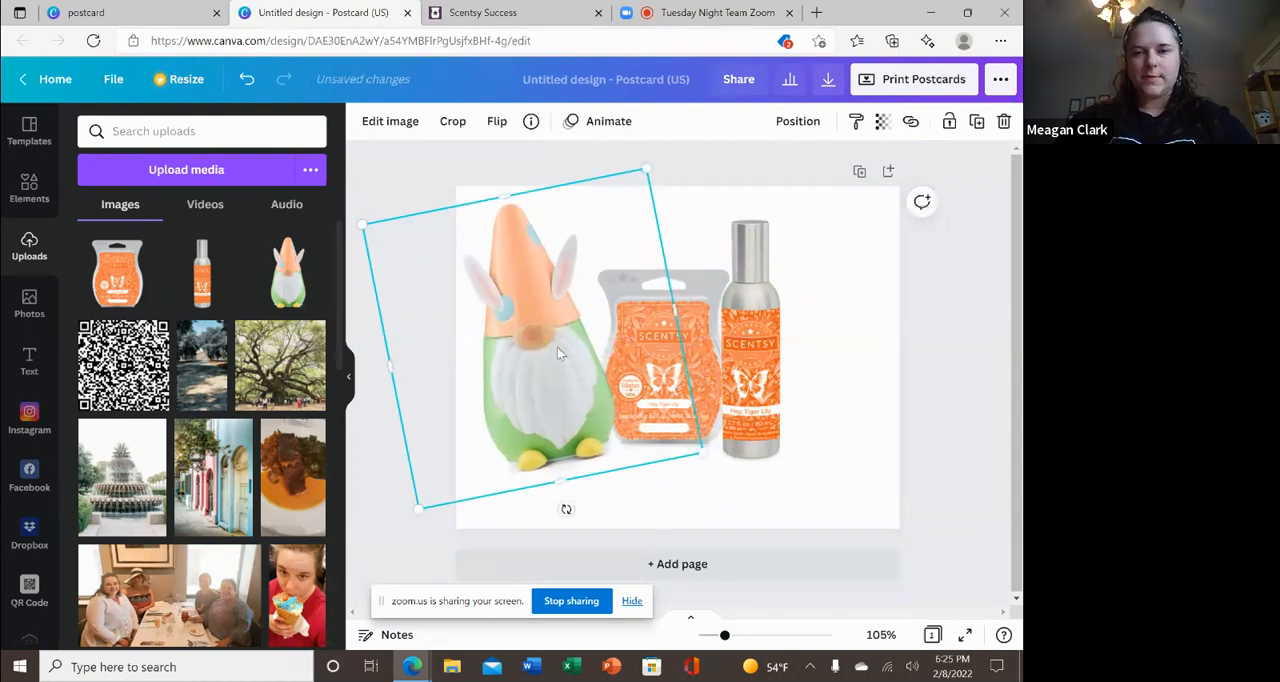
left_click(949, 397)
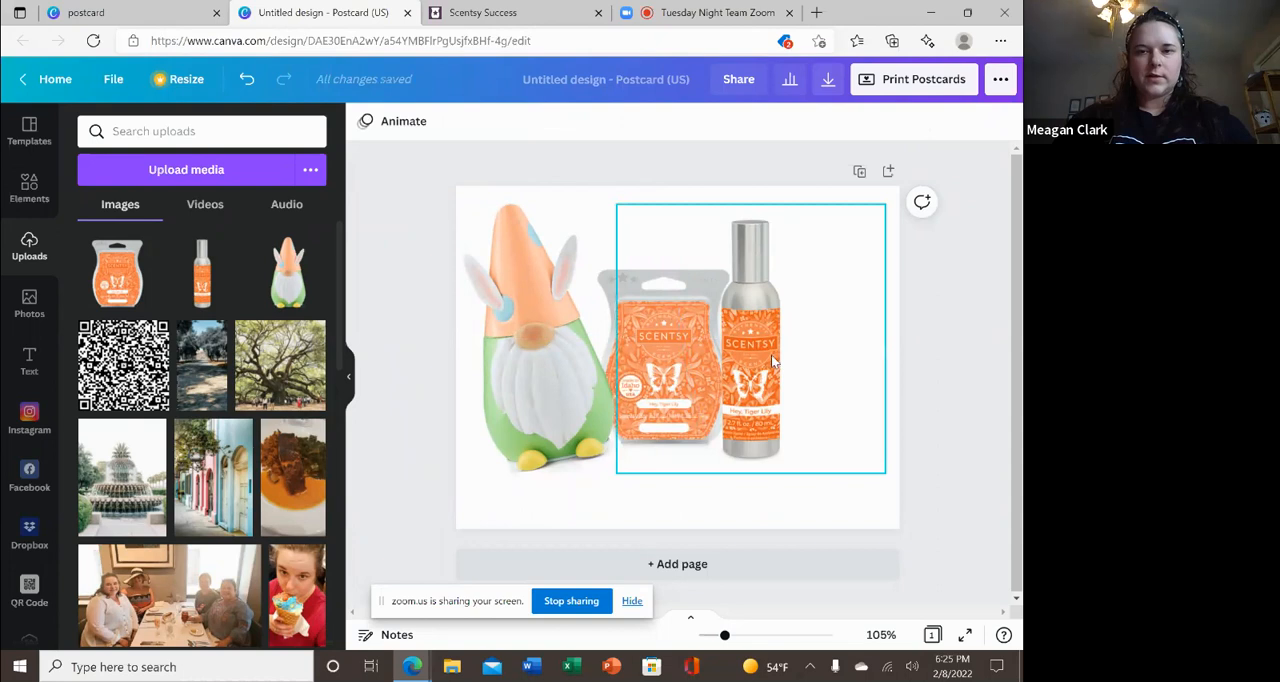
left_click_drag(771, 354, 772, 350)
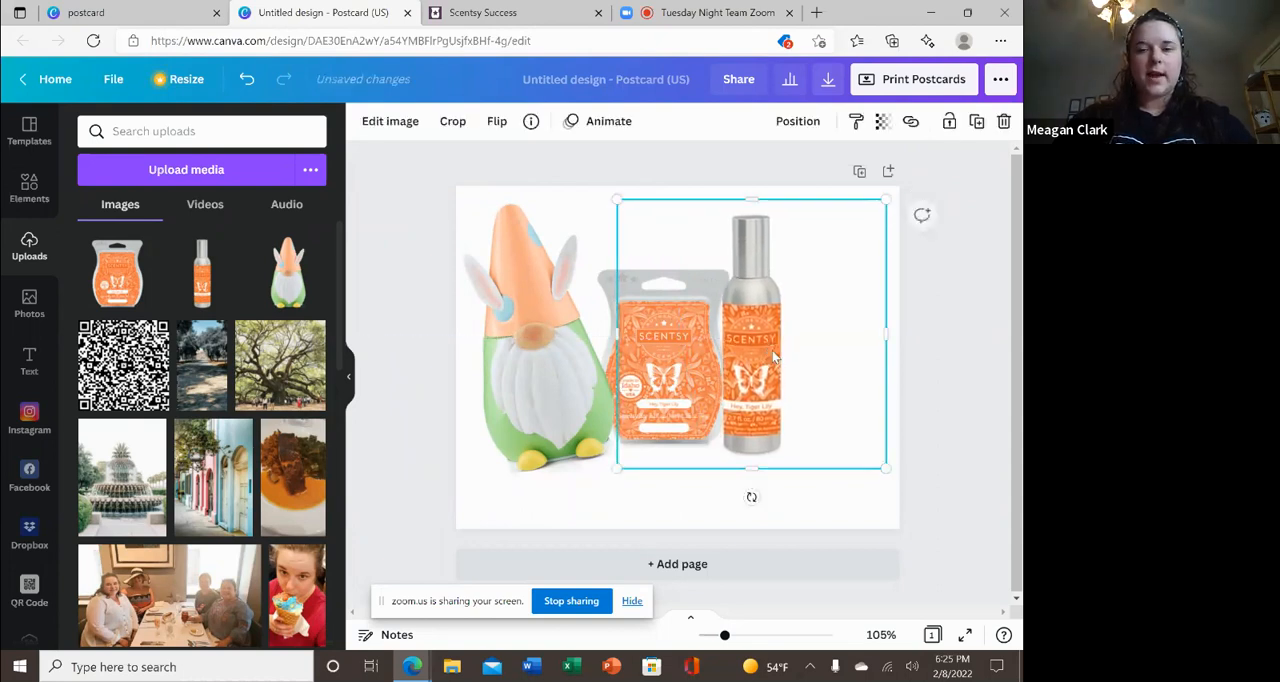
Add a body text box to the postcard and clear its placeholder text.
left_click(955, 409)
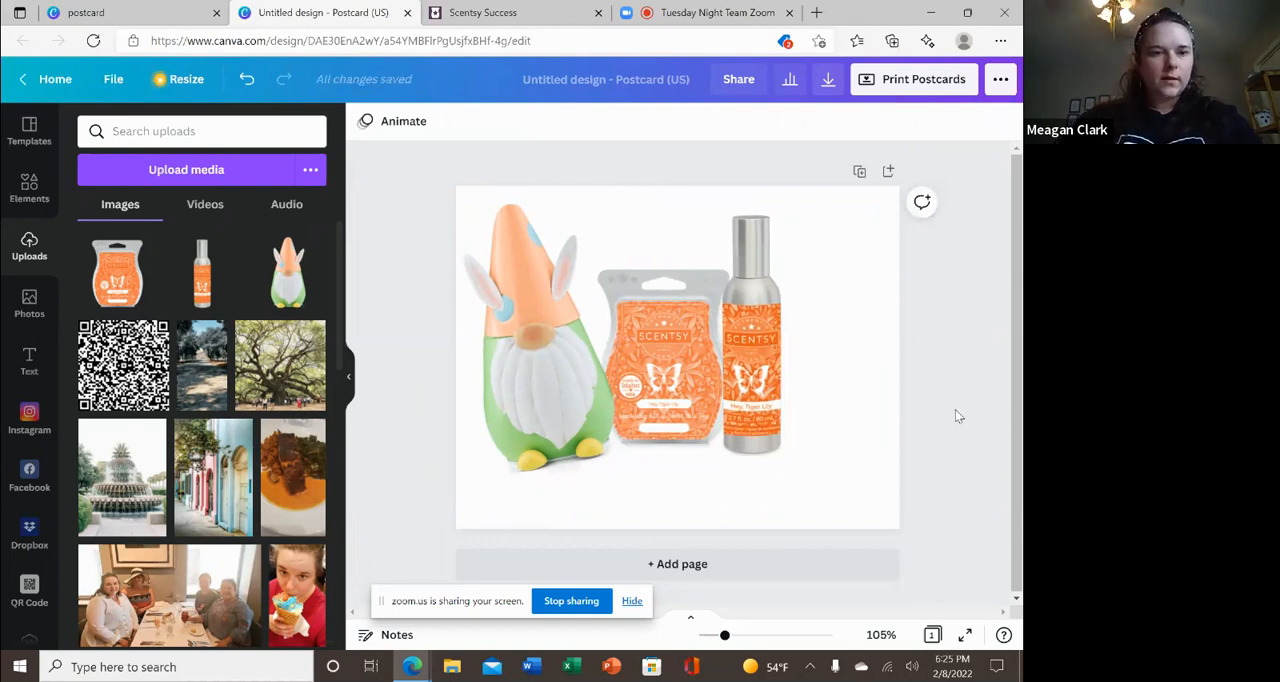
left_click(29, 362)
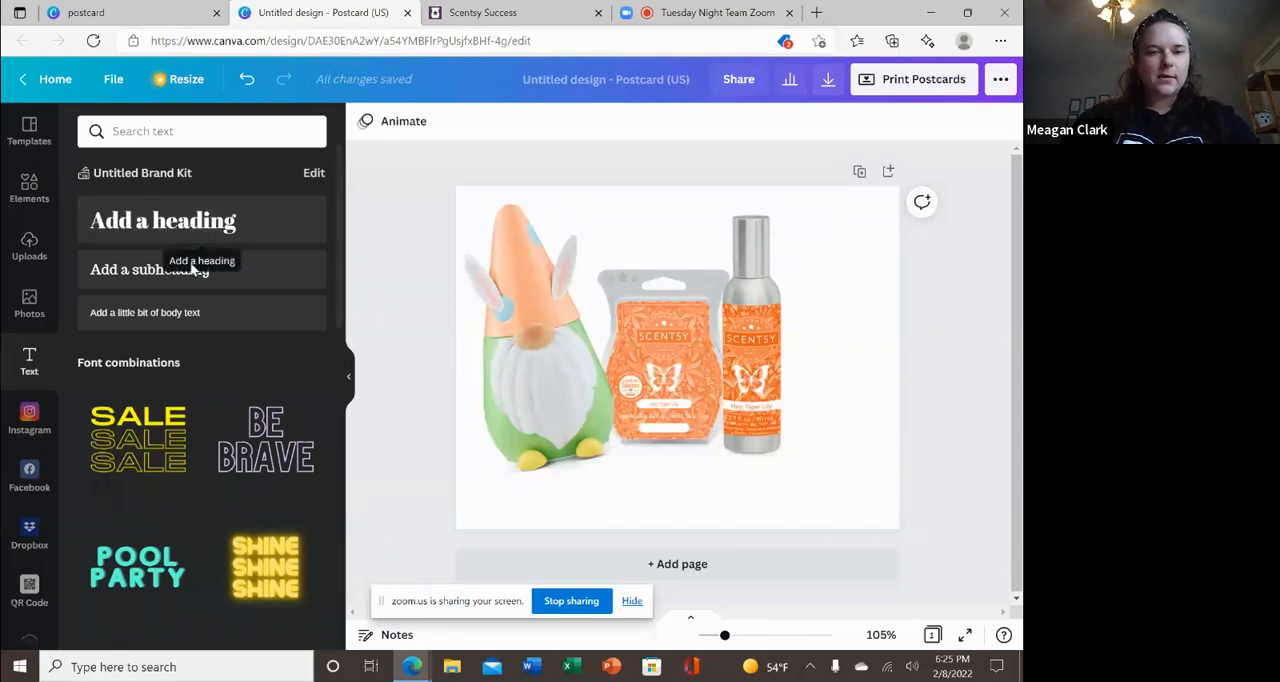
left_click(142, 314)
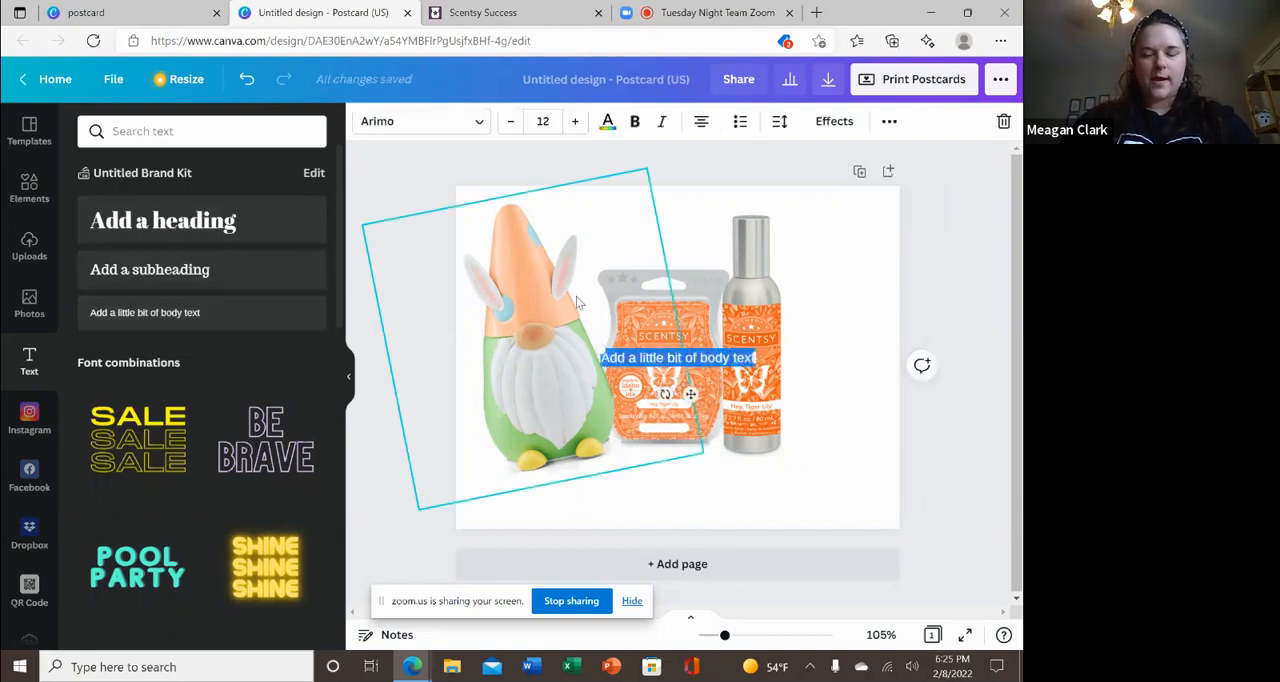
key("BackSpace")
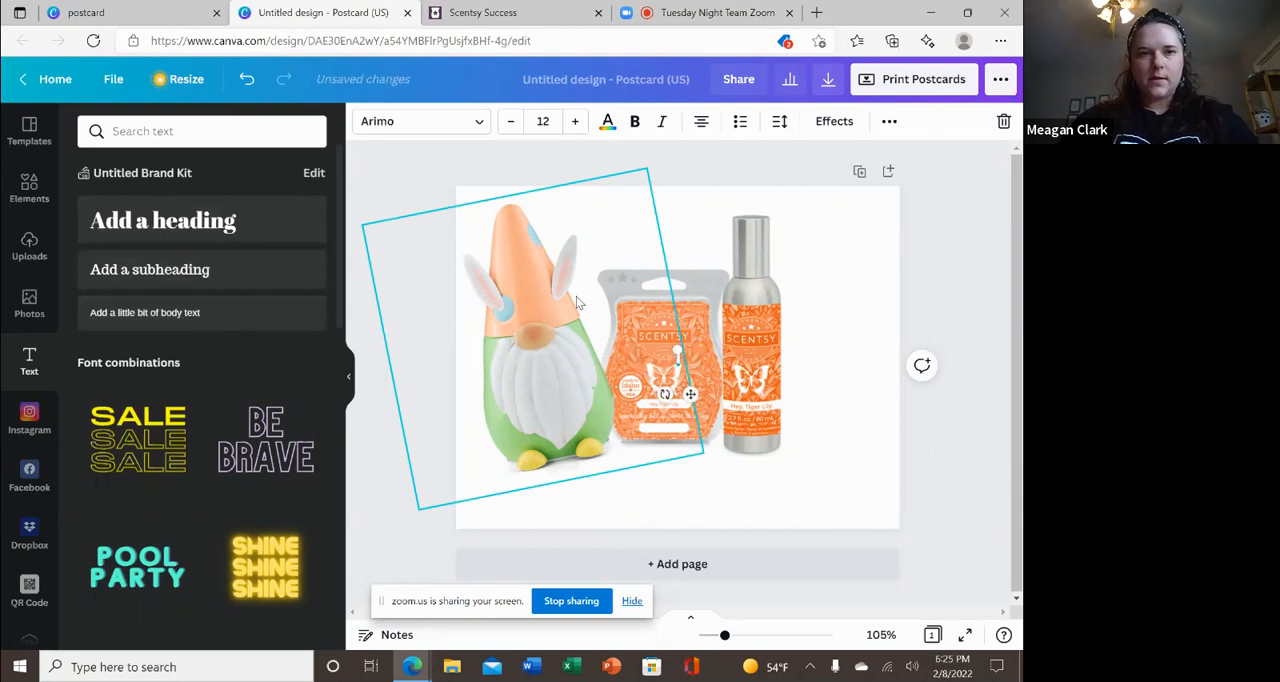
Check the product names on the March 2022 Scent and Warmer of the Month image page in Scentsy Success, and return to the postcard.
left_click(498, 7)
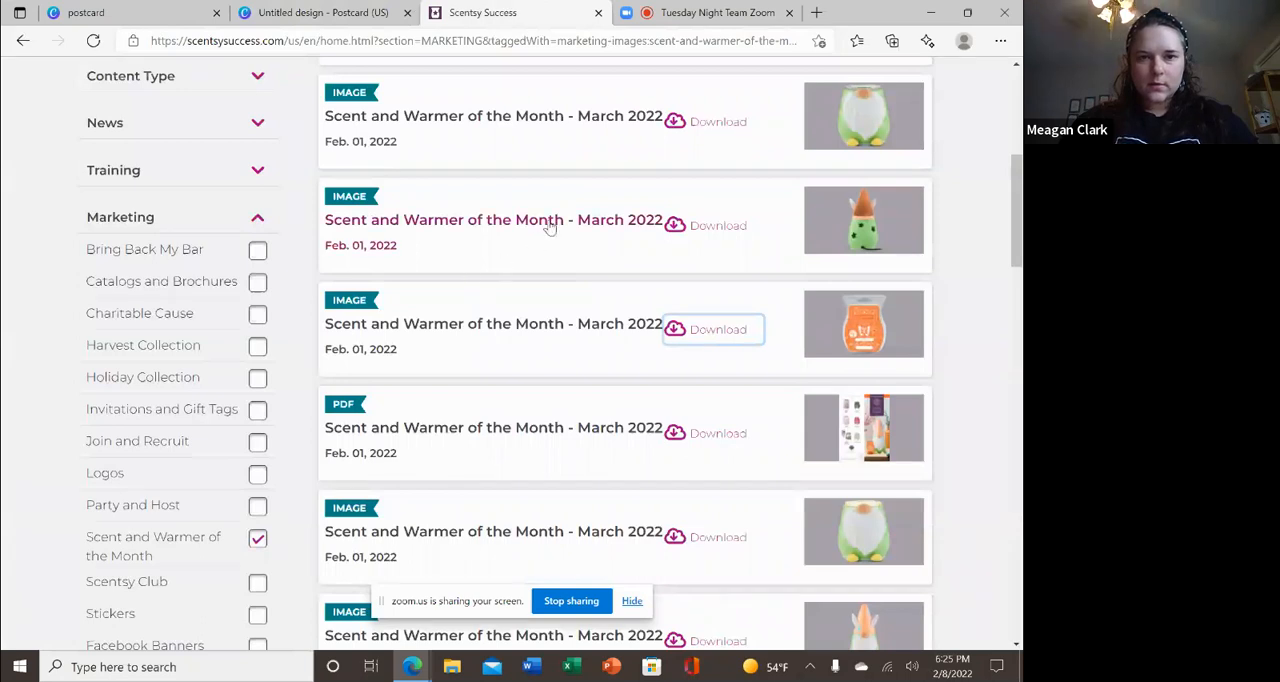
left_click(542, 117)
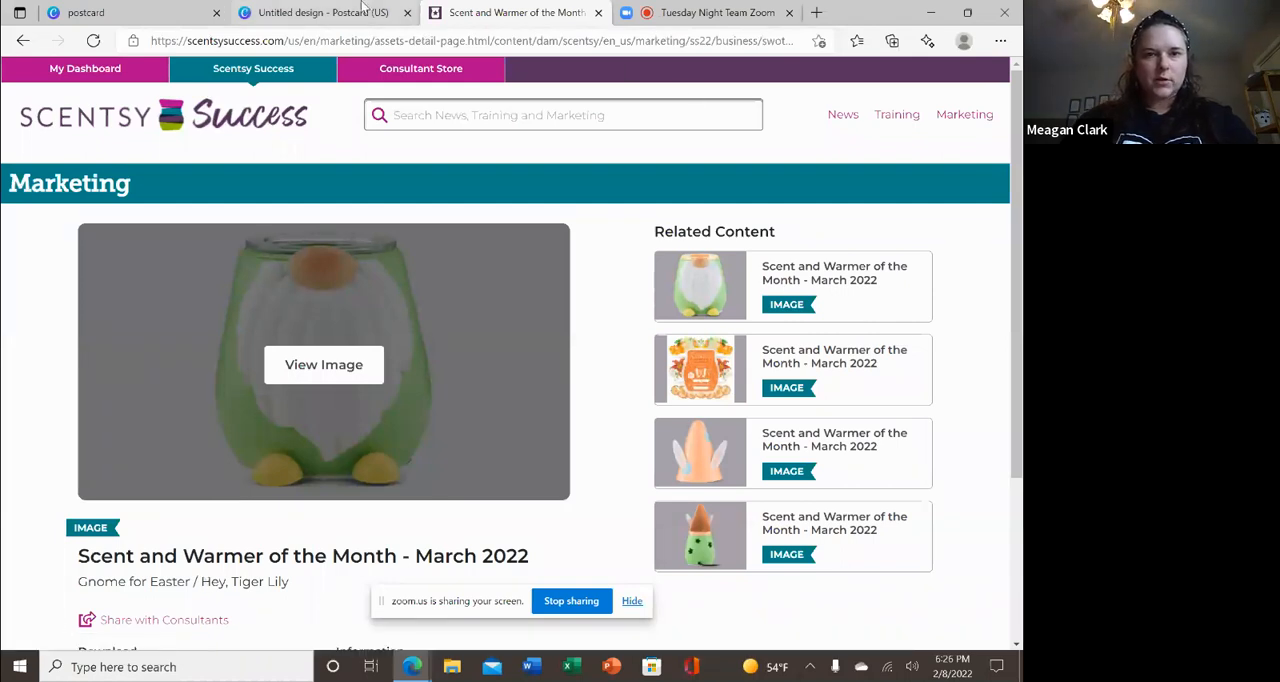
left_click(362, 10)
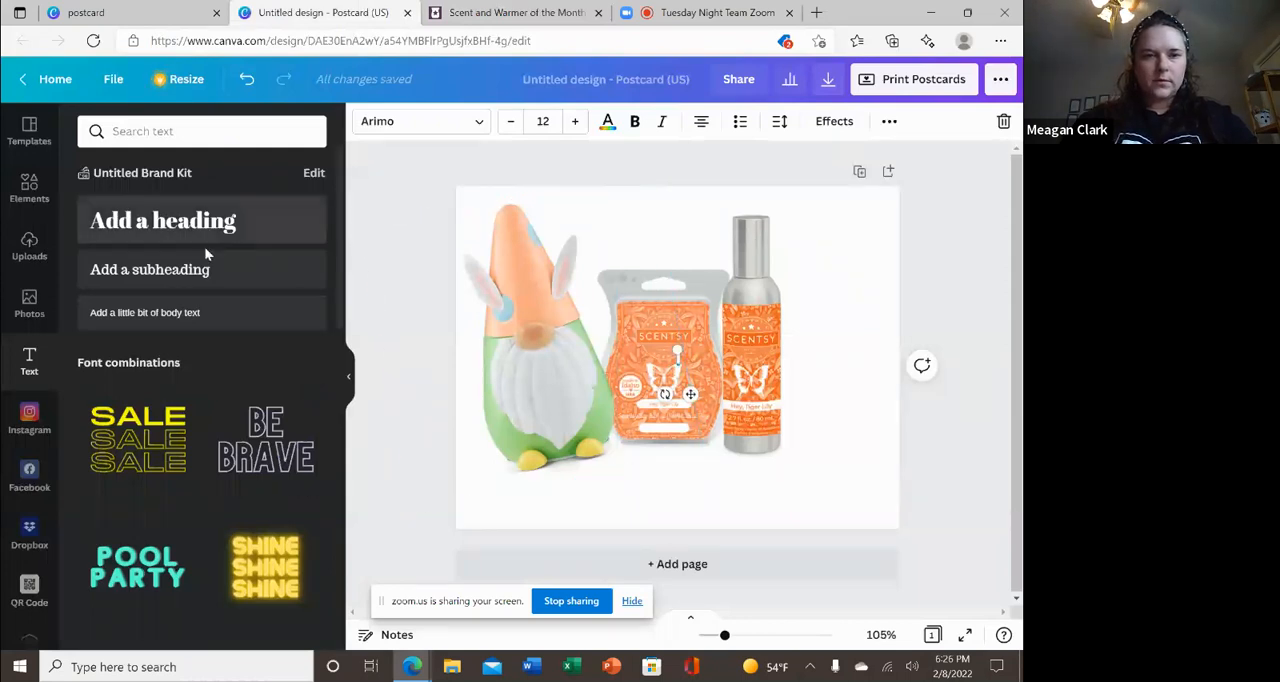
Add body text to the postcard reading "Gnome for Easter".
left_click(201, 311)
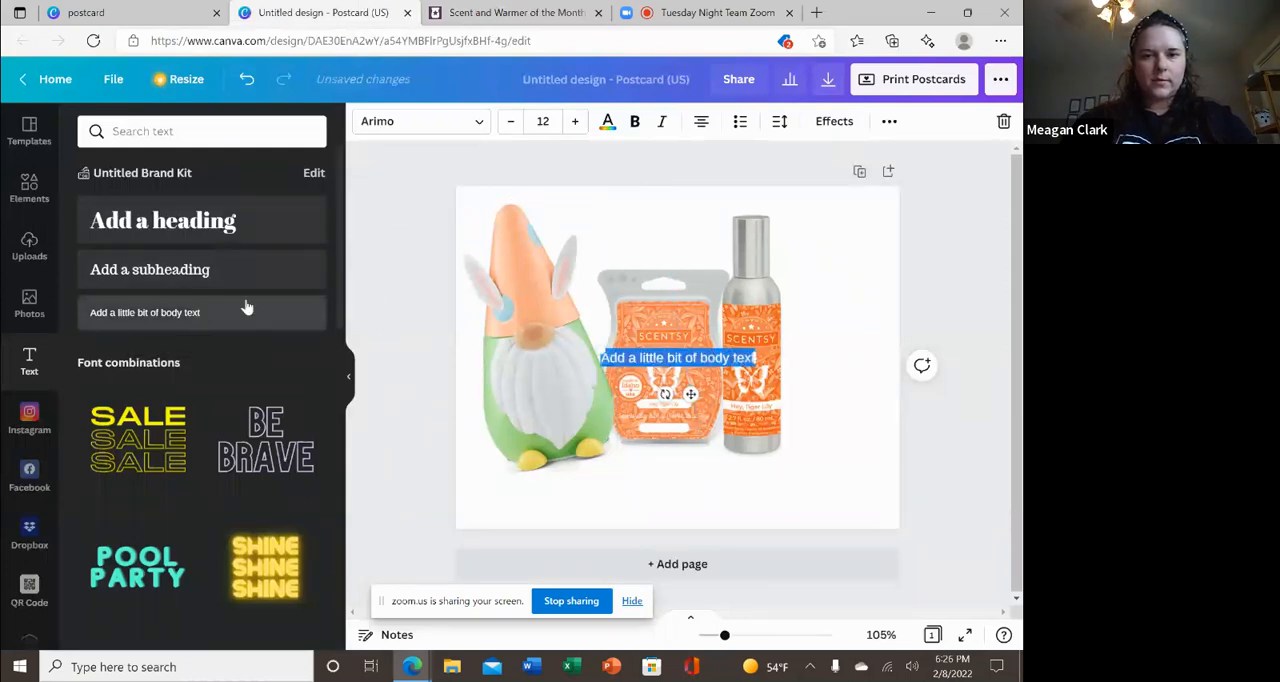
key("BackSpace")
type("G")
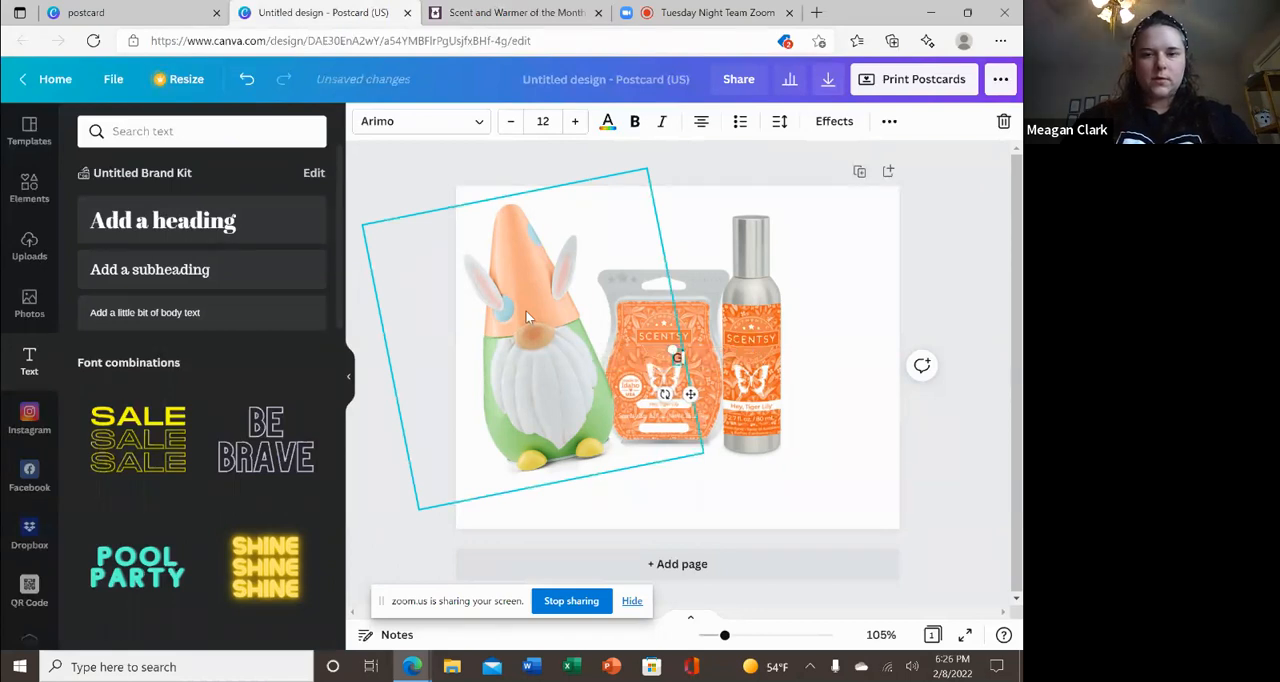
type("nome")
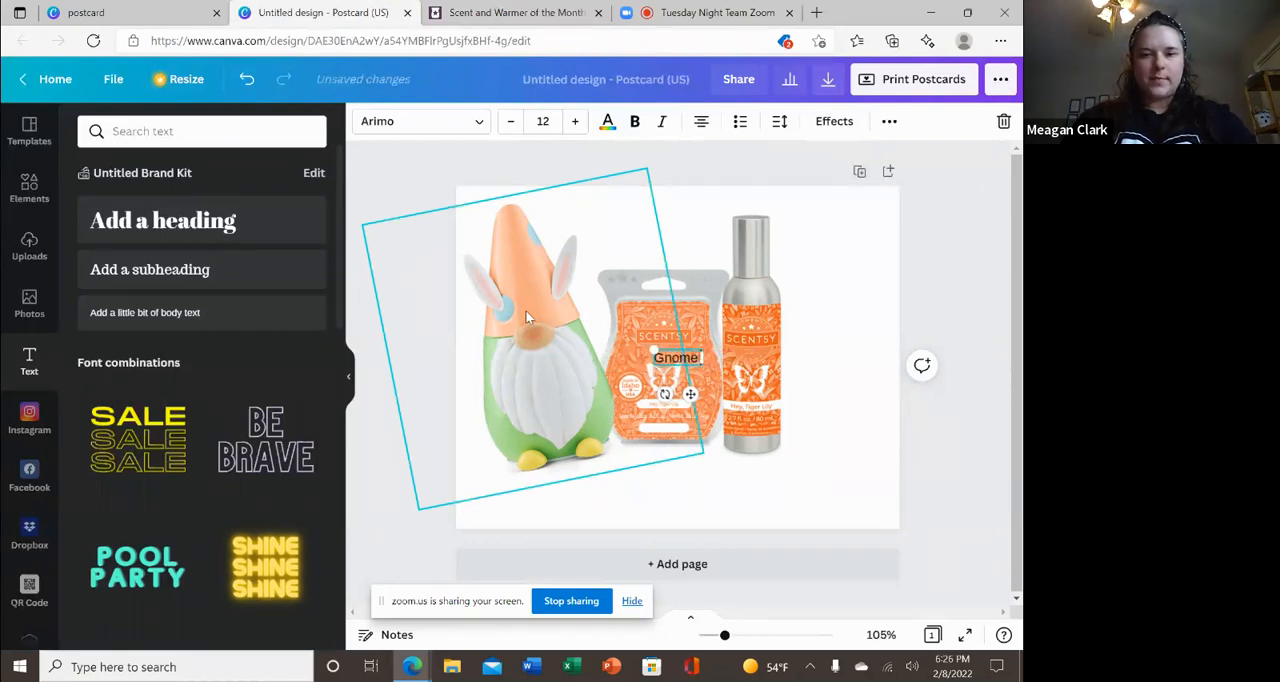
type(" for eST")
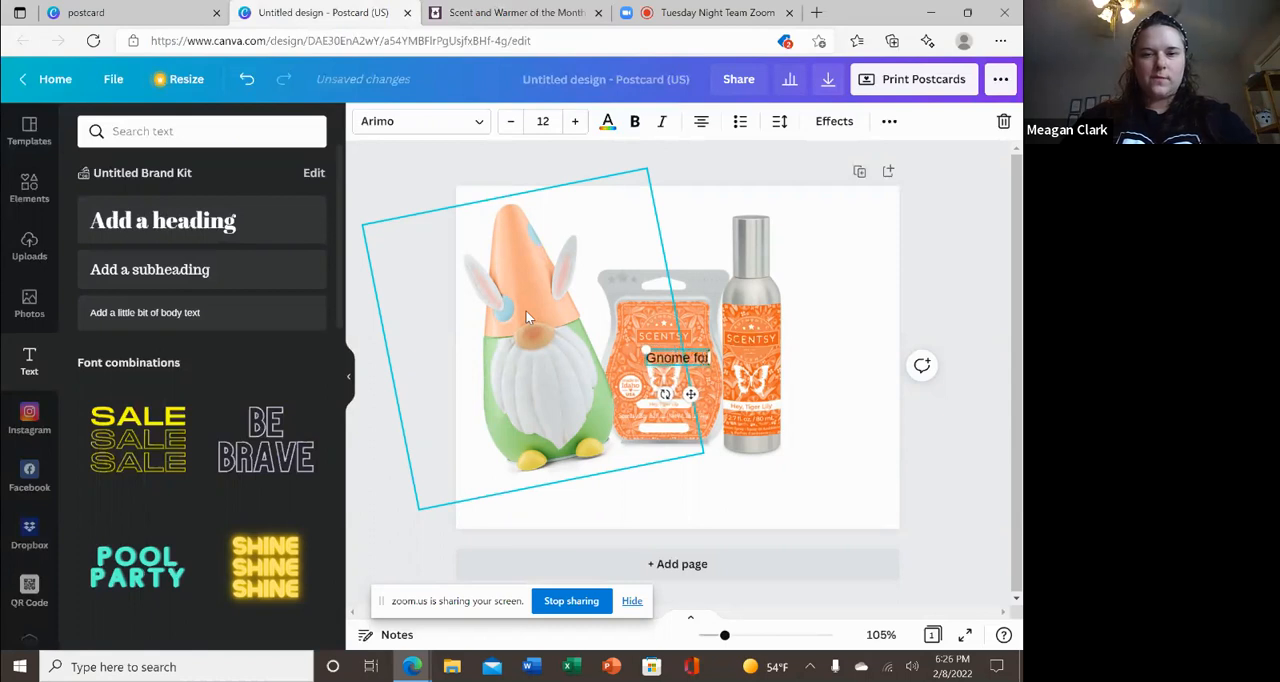
key("BackSpace")
key("BackSpace")
key("BackSpace")
type("East")
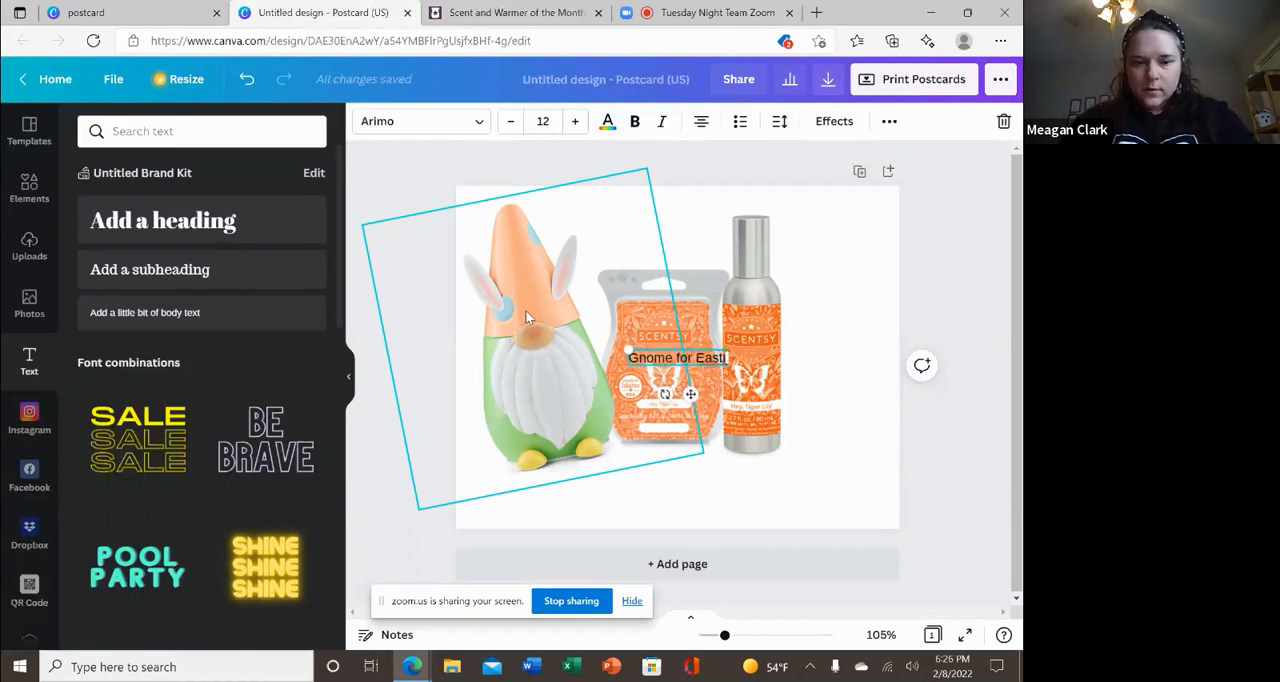
type("er")
key("BackSpace")
key("BackSpace")
key("BackSpace")
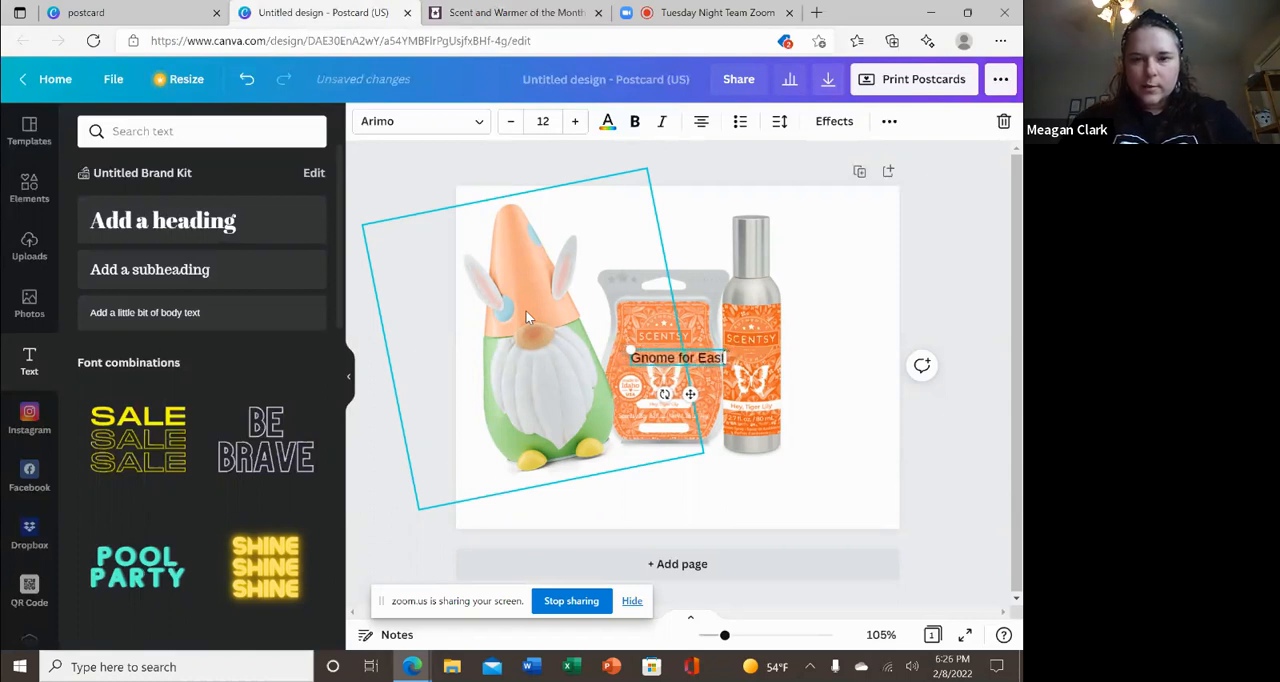
type("ter")
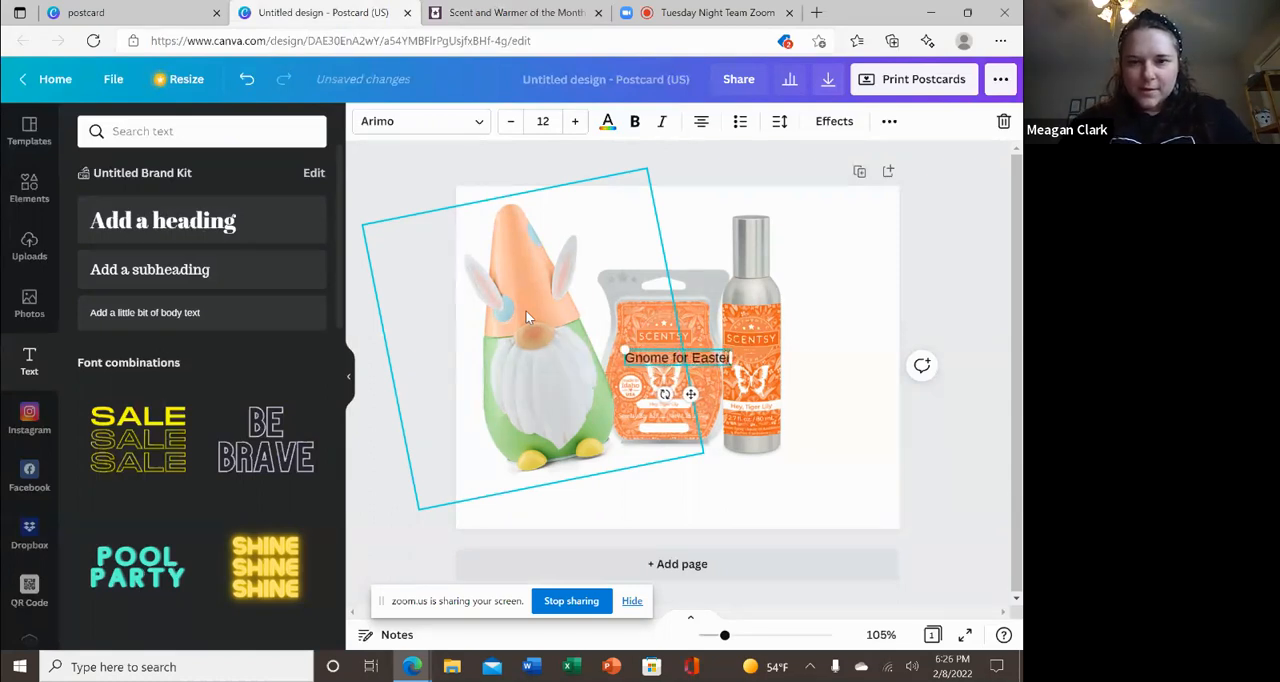
Start a second line below "Gnome for Easter" with "10%".
key("Return")
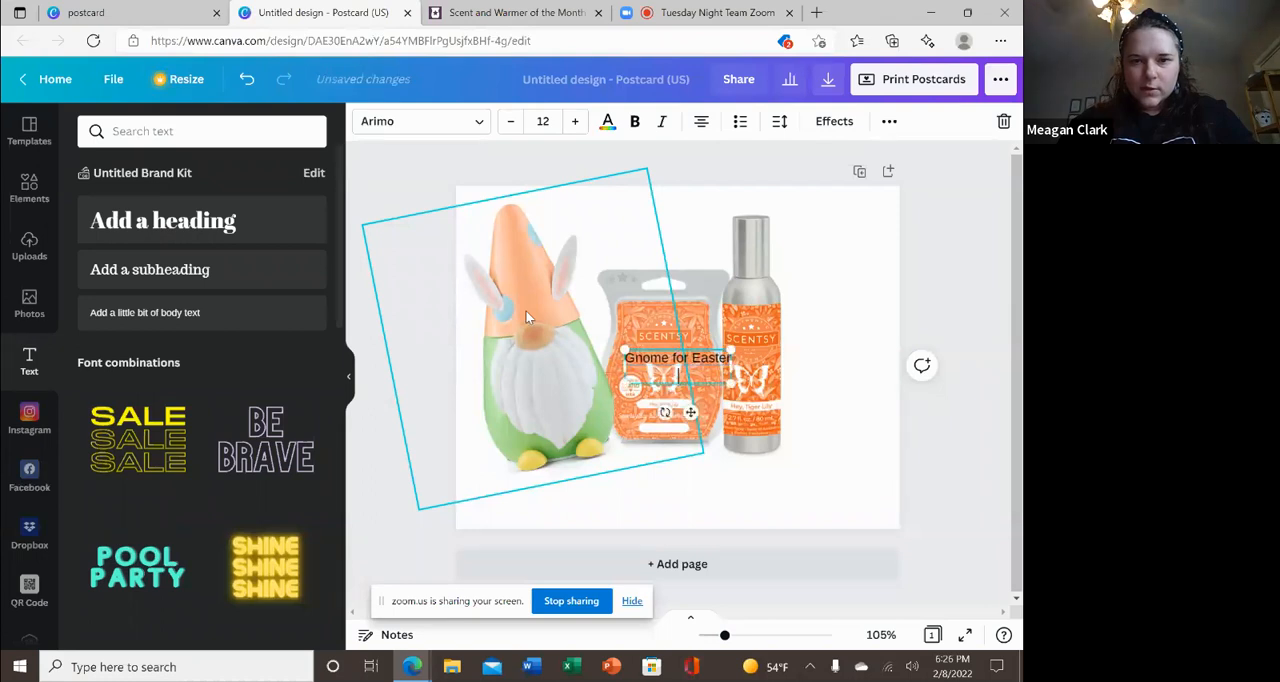
type("10")
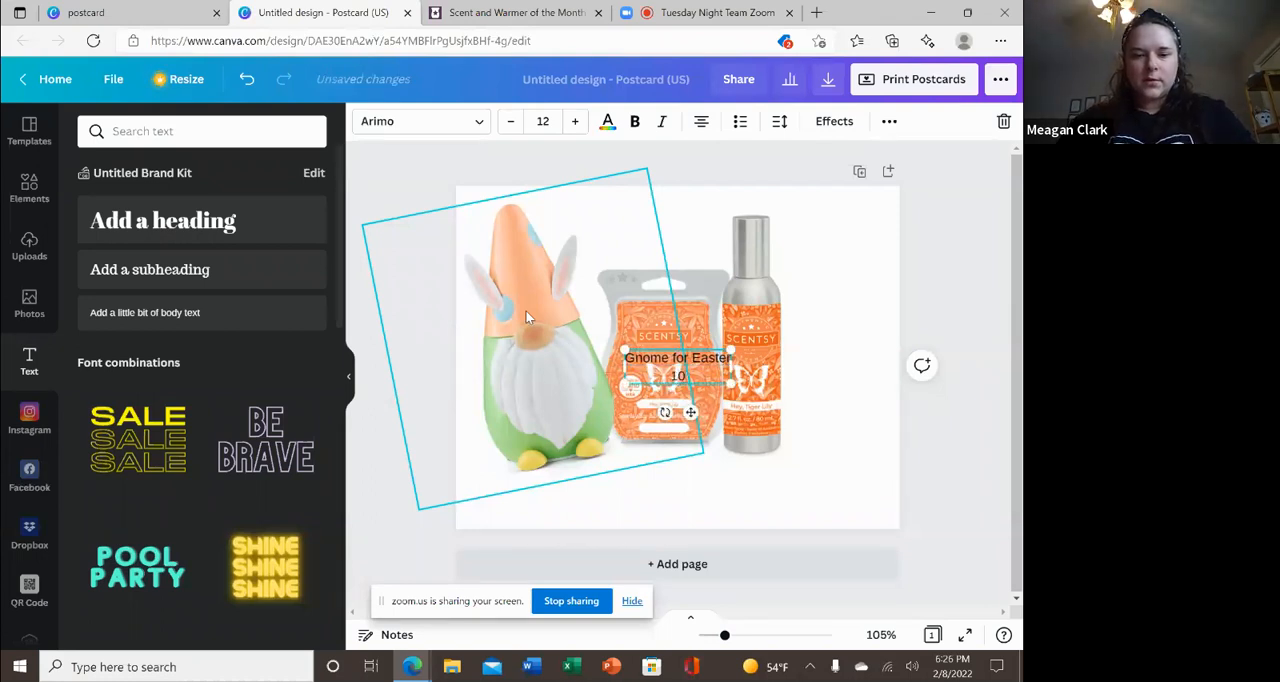
type("%")
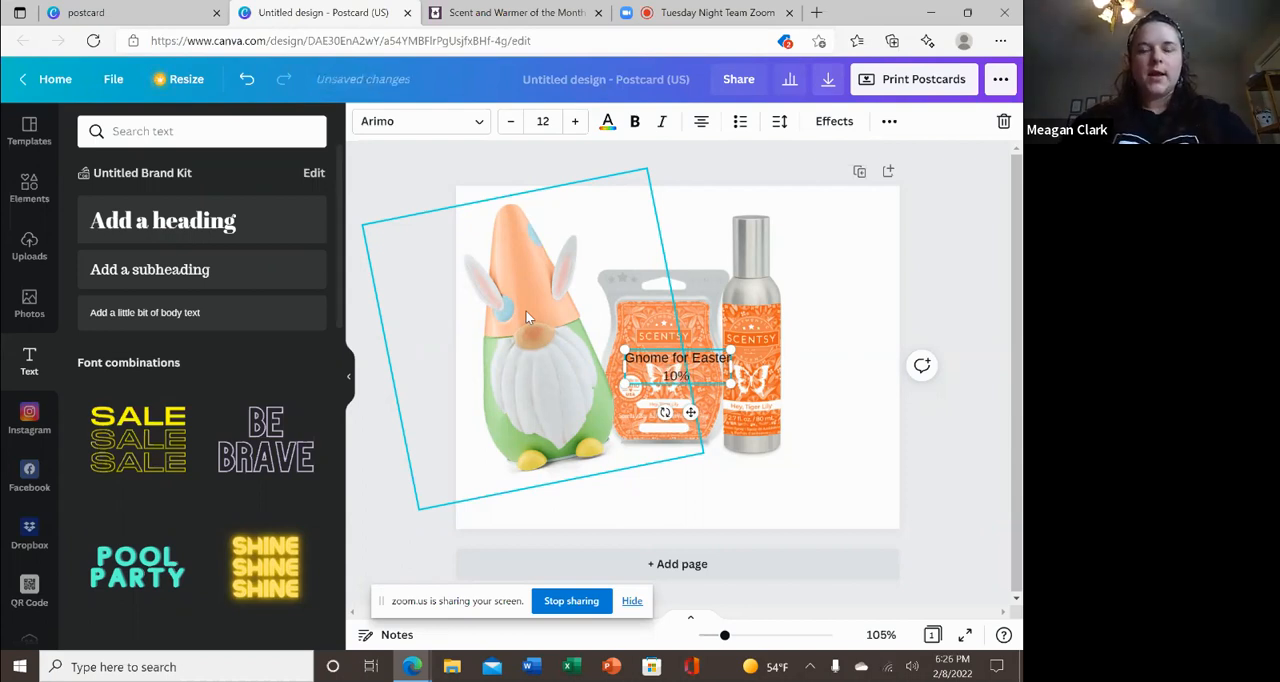
Look over the March 2022 warmer page in Scentsy Success and return to the postcard design.
left_click(184, 13)
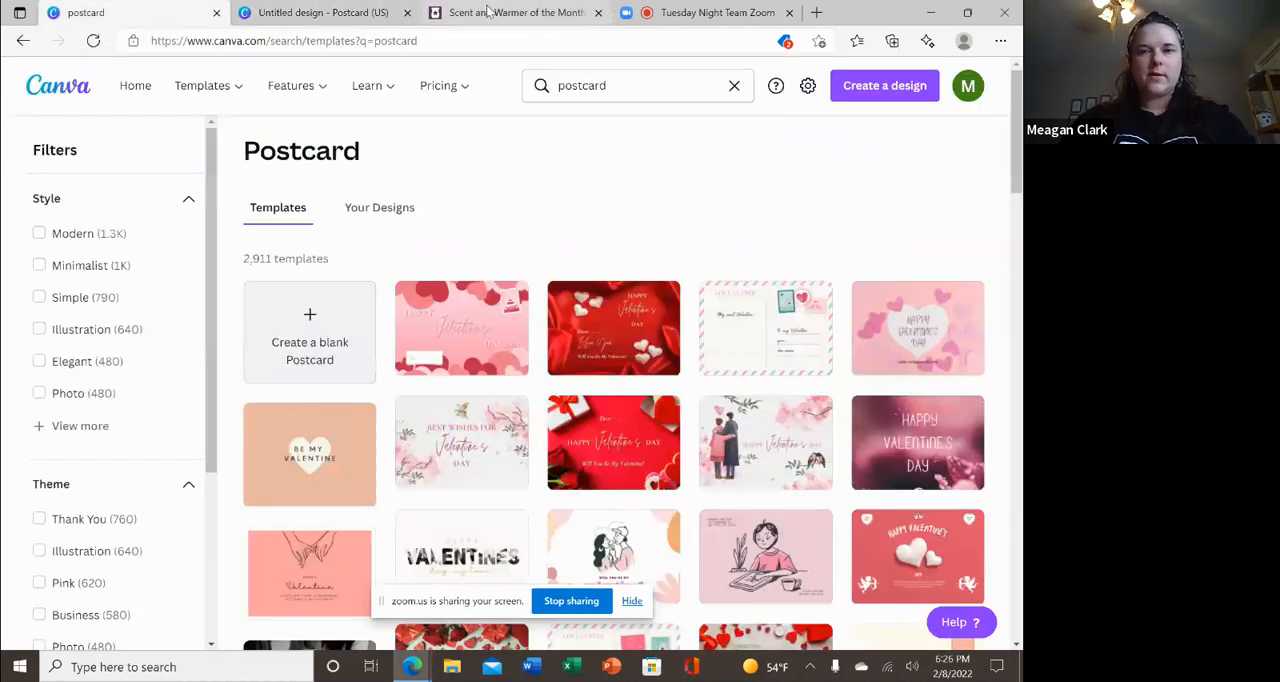
left_click(517, 12)
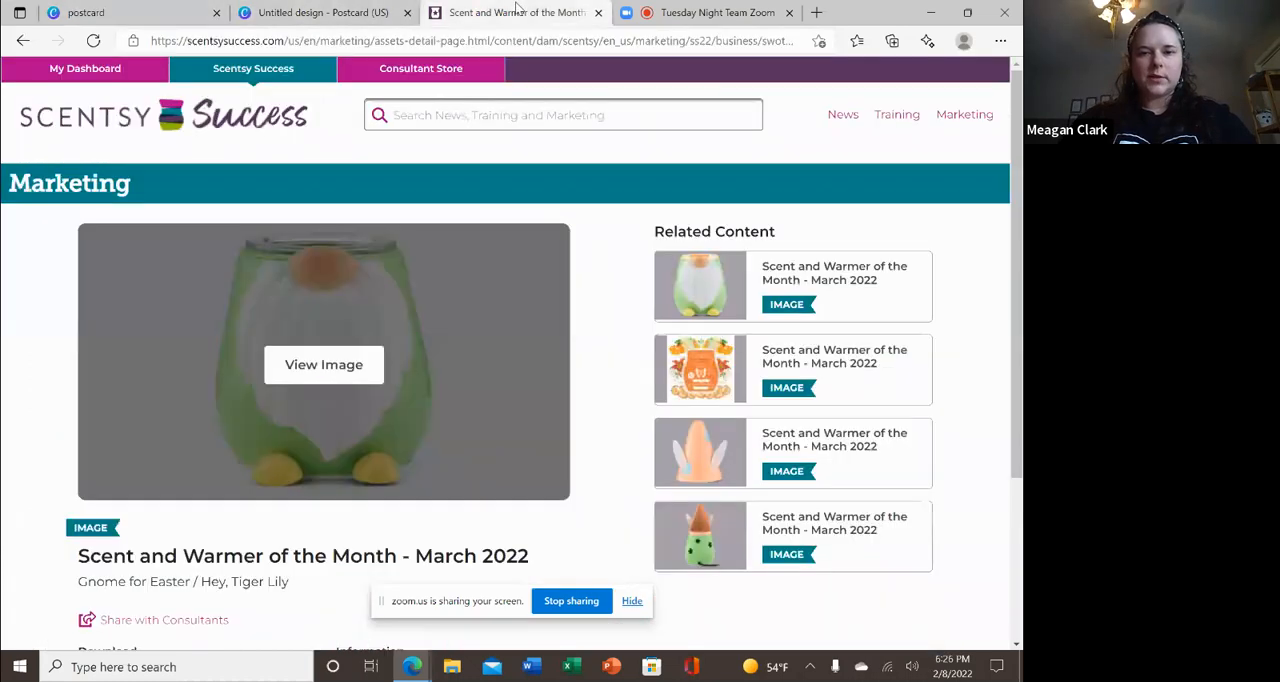
scroll(1011, 223, "down", 2)
scroll(1011, 217, "up", 2)
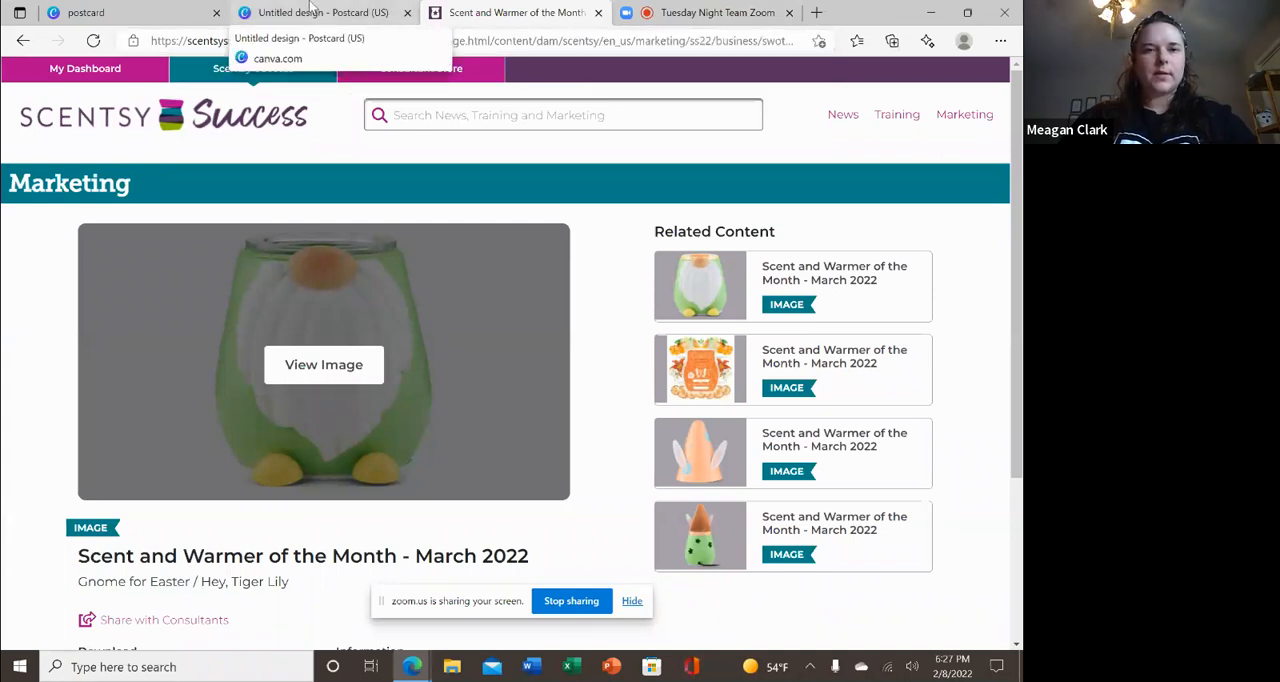
left_click(145, 12)
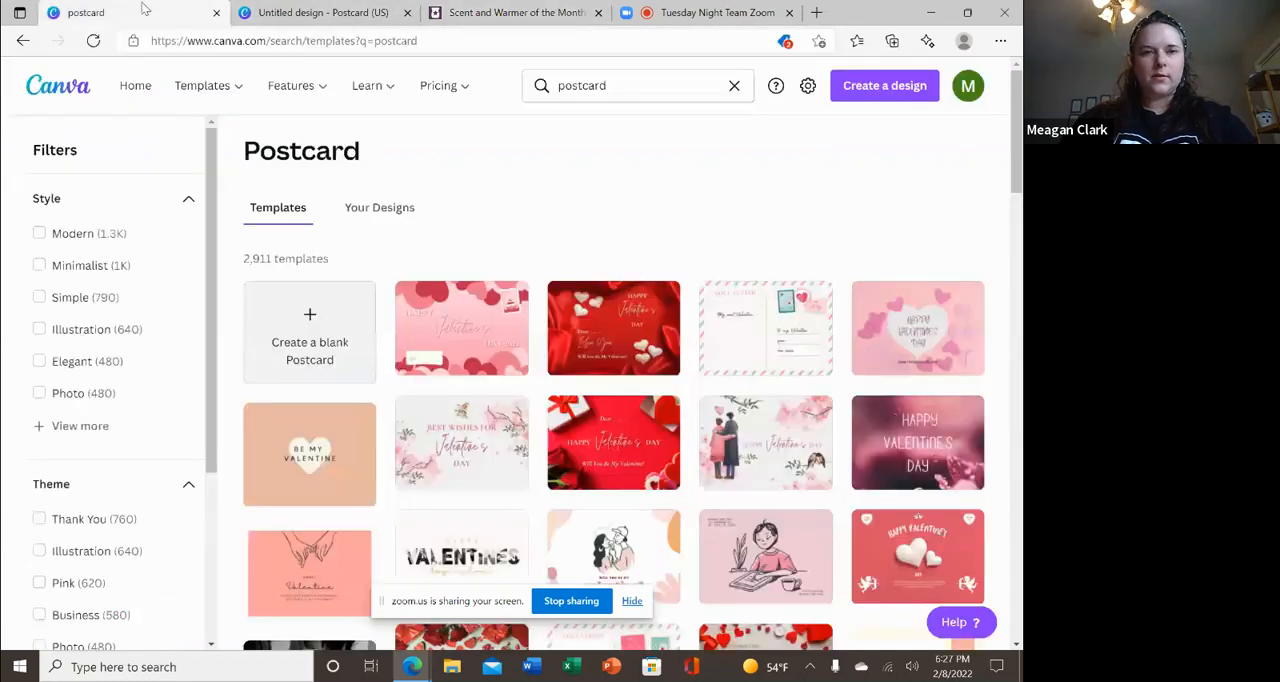
left_click(339, 8)
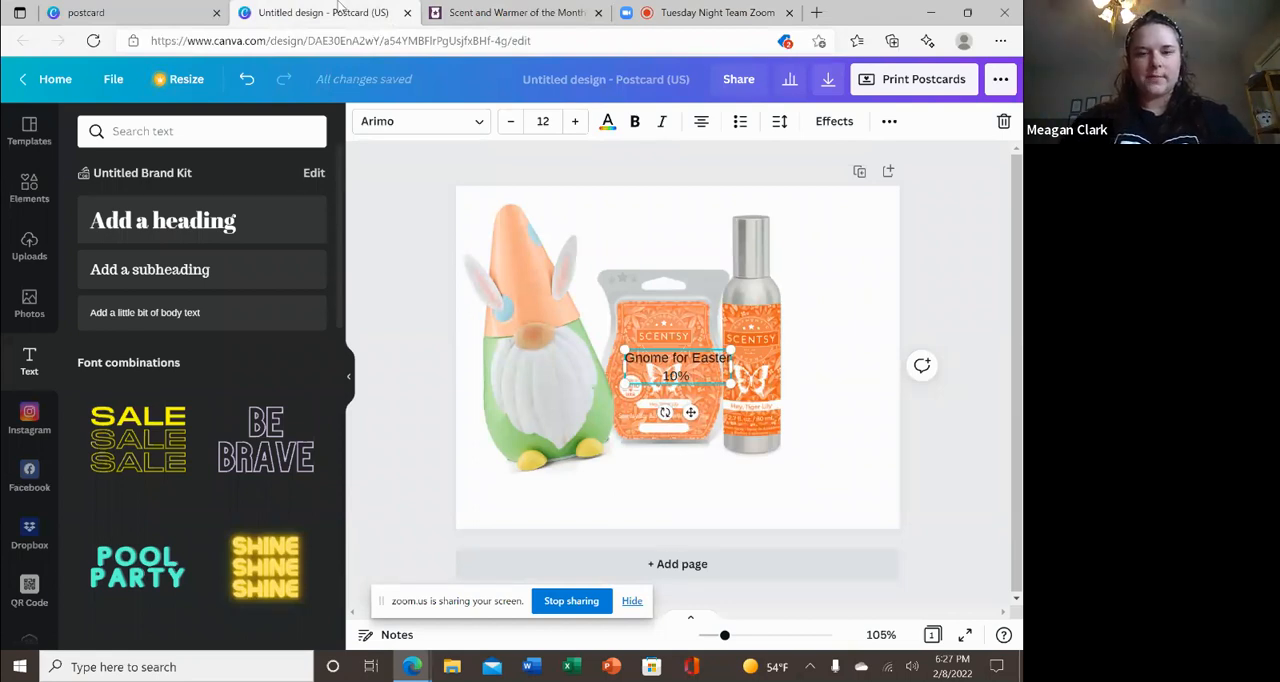
Complete the second line as "10% off through the month of March" and add a blank line below it.
type("o")
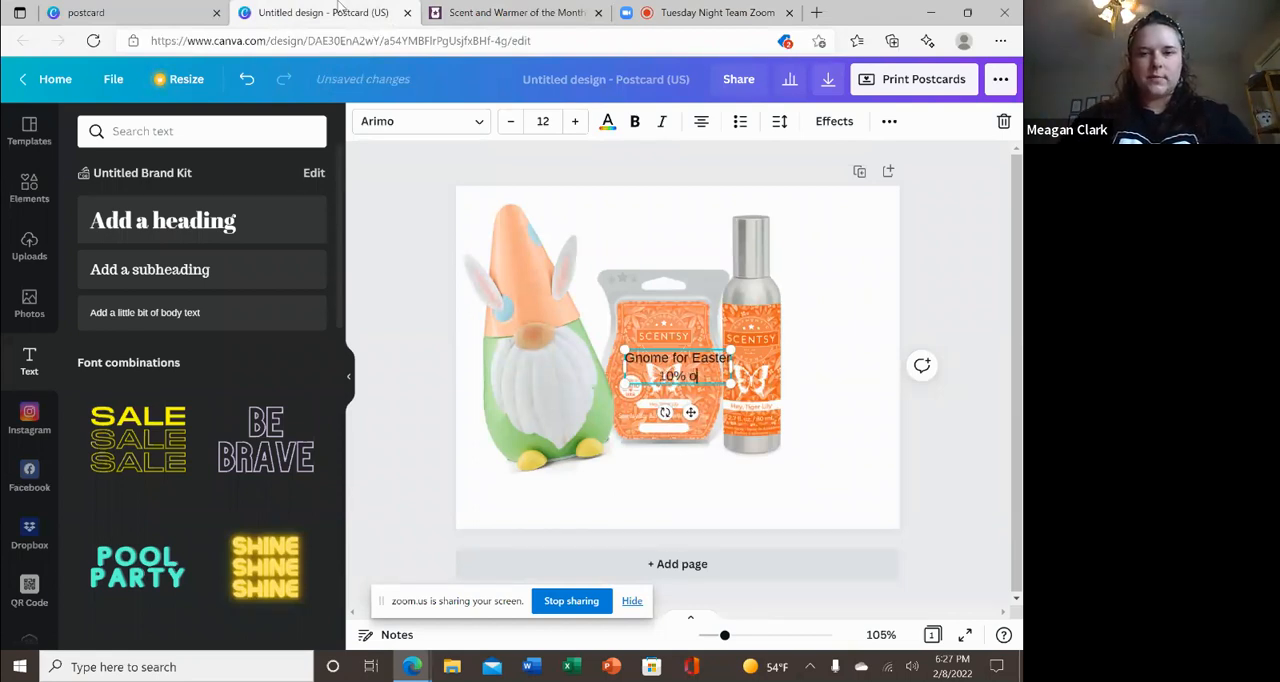
type("ff through")
type(" the m")
type("onth bo")
type("f")
key("BackSpace")
key("BackSpace")
key("BackSpace")
key("BackSpace")
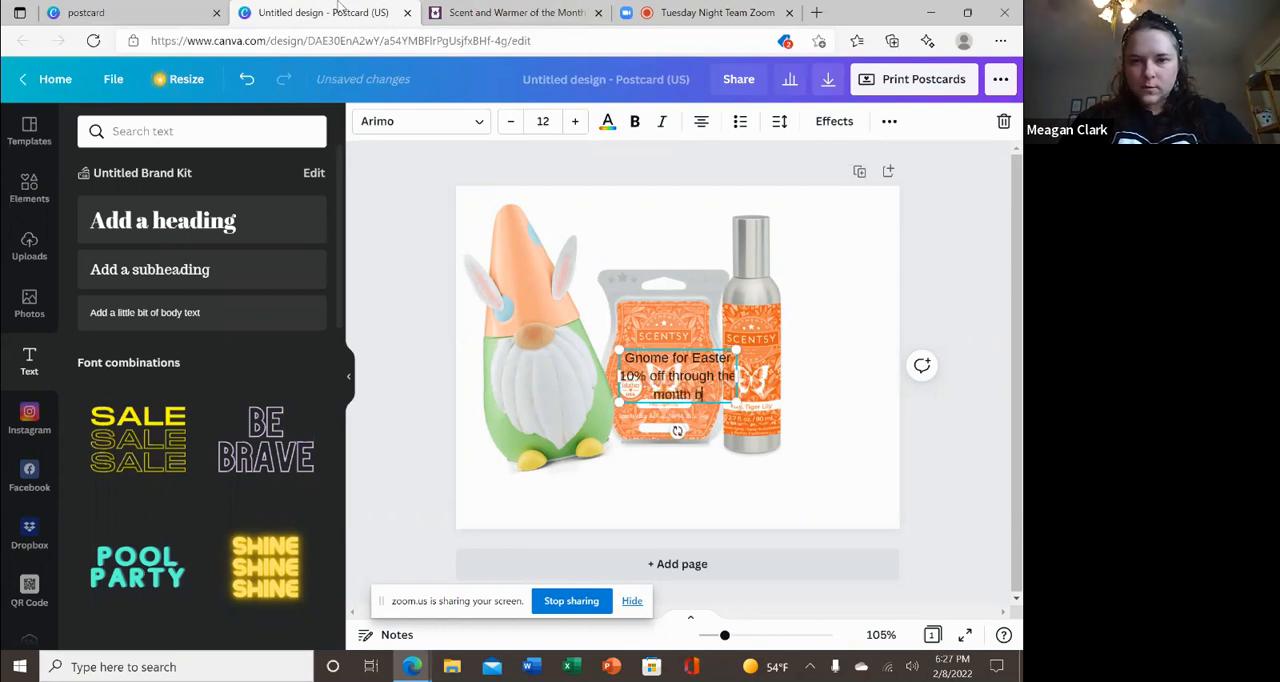
type("of ")
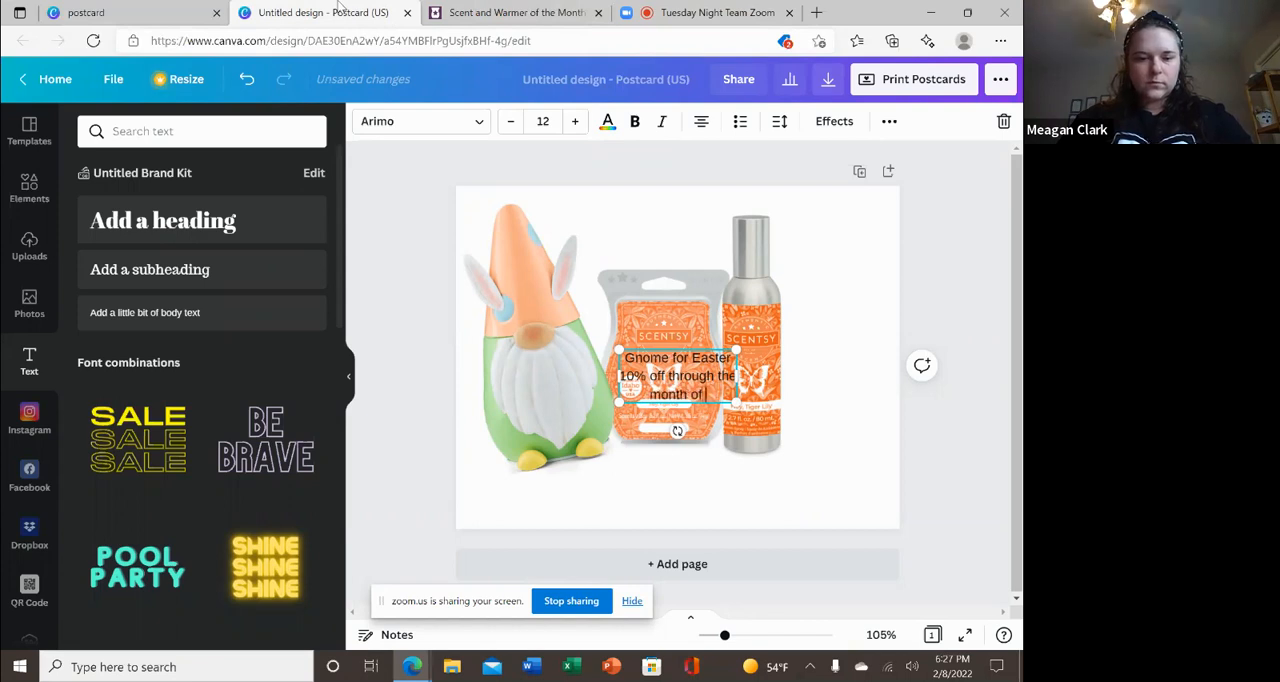
type("March")
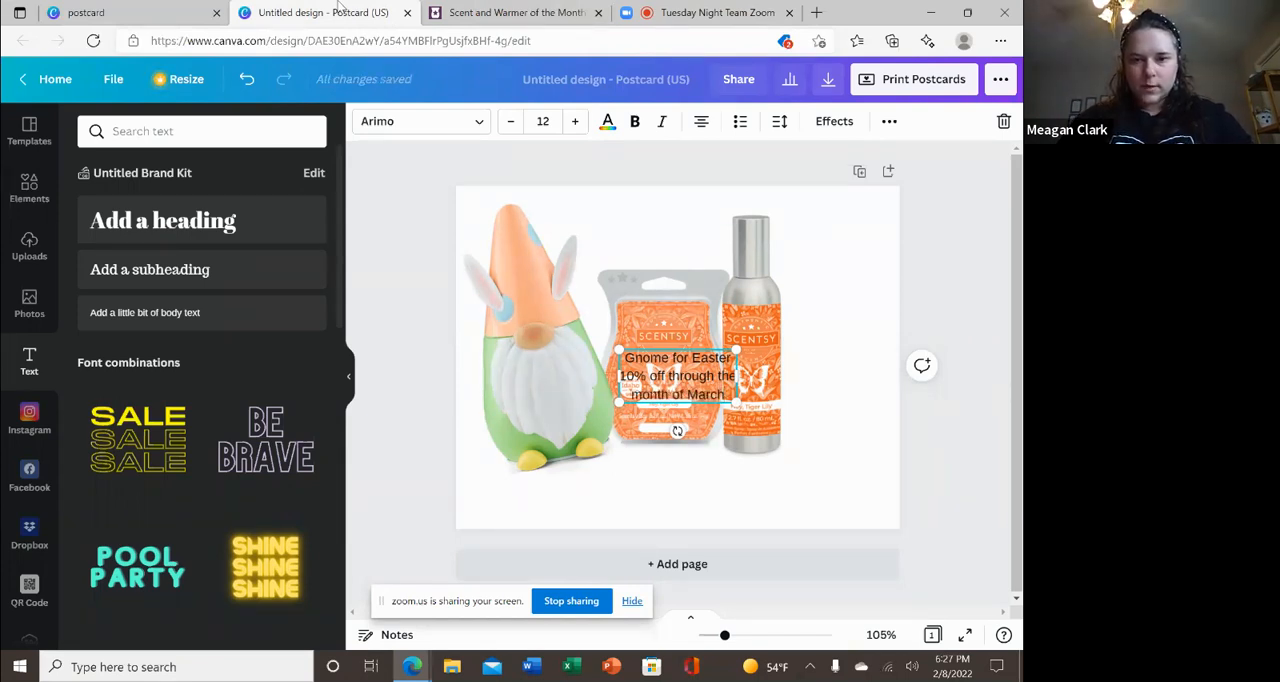
key("Return")
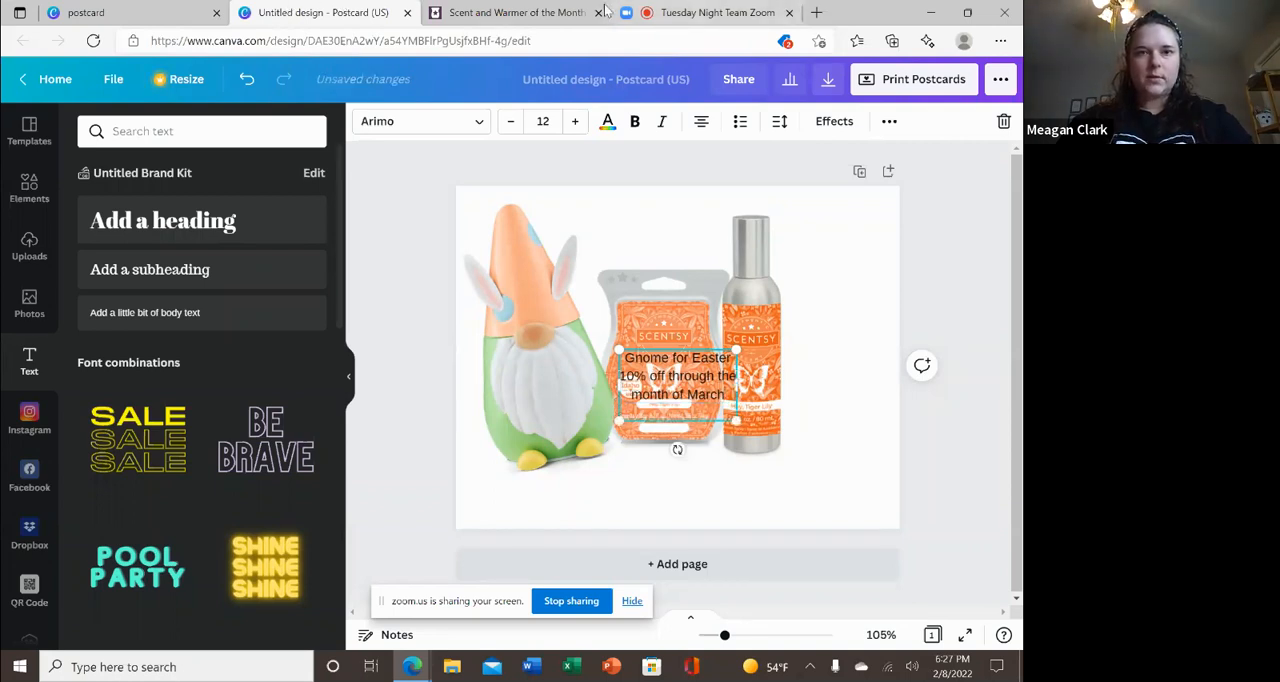
Place the promotional text below the gnome and raise the gnome to the postcard's top edge.
left_click(546, 10)
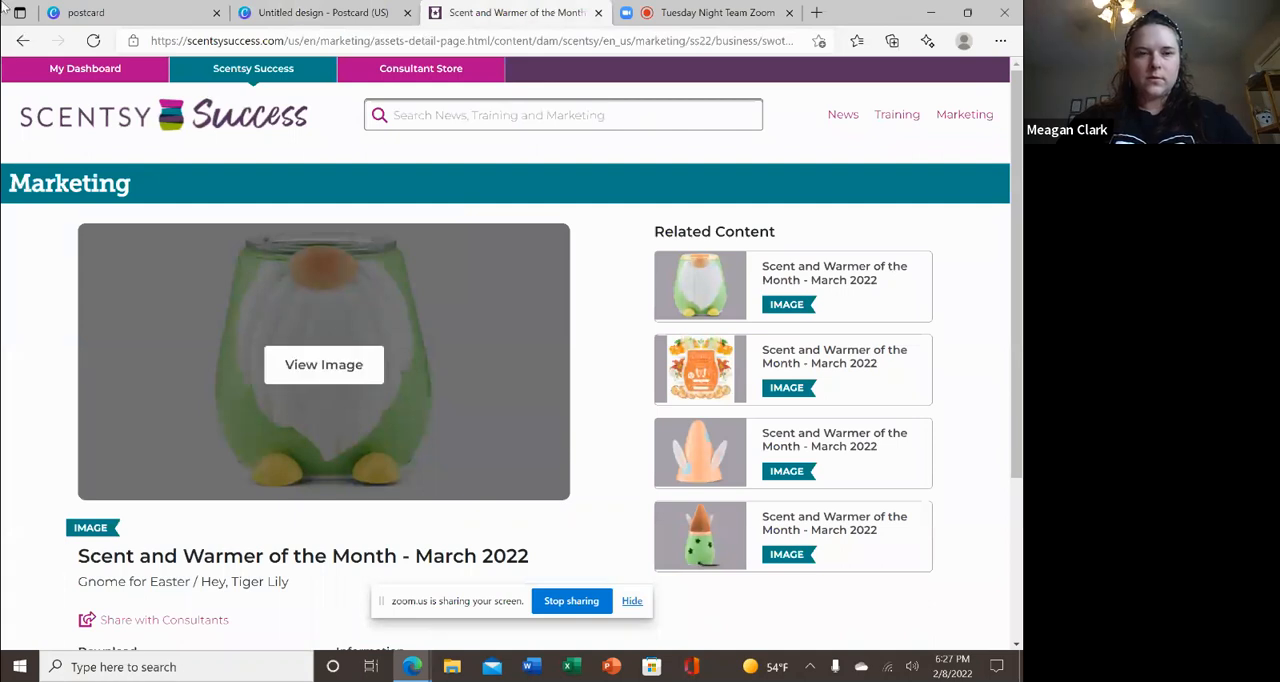
left_click(293, 10)
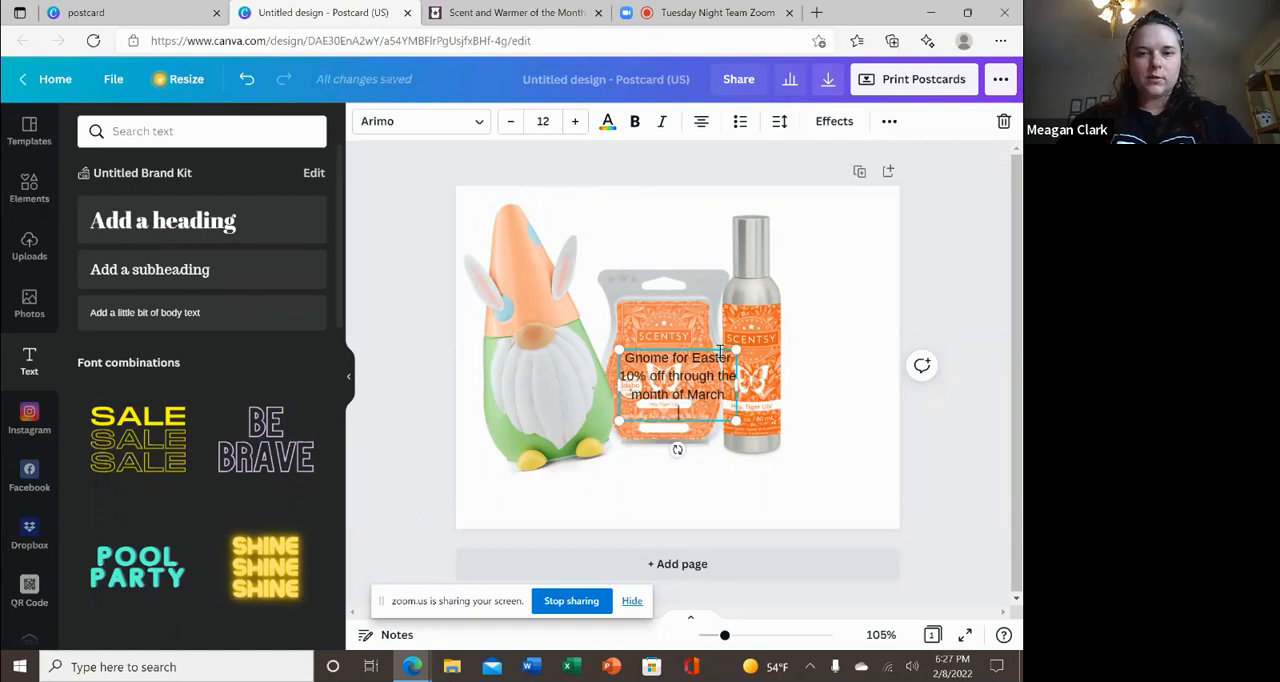
left_click_drag(709, 422, 595, 528)
left_click(588, 361)
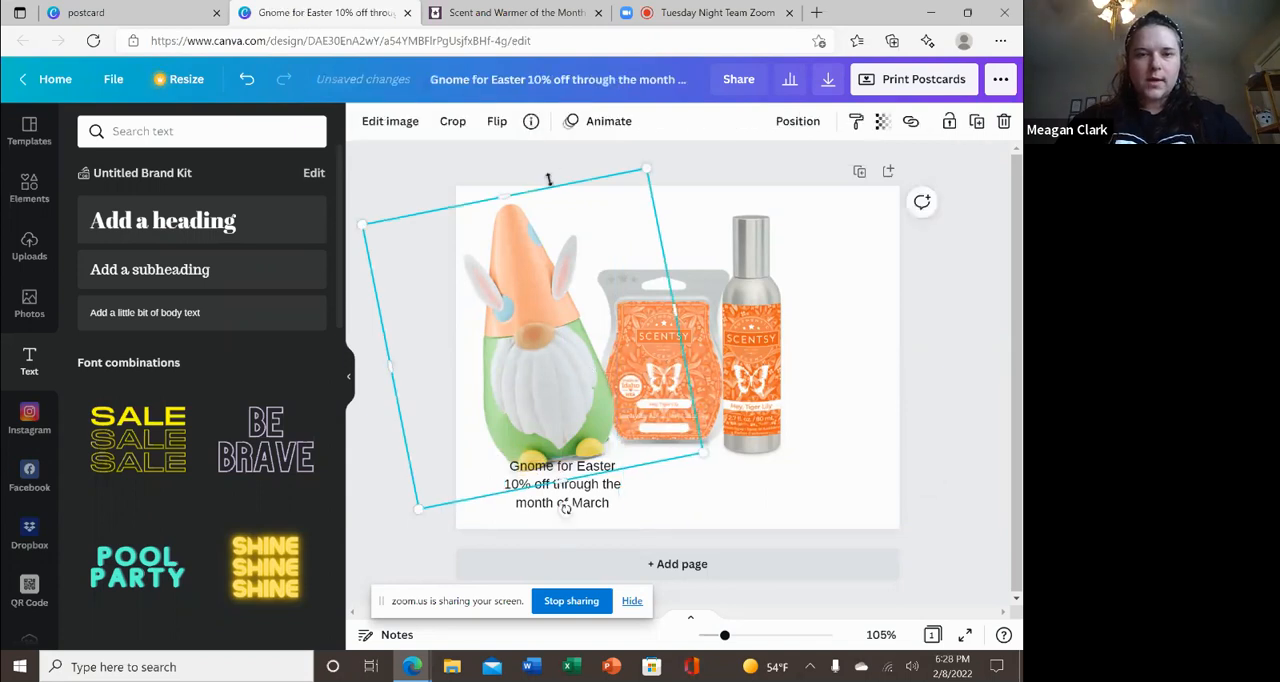
left_click_drag(549, 367, 551, 351)
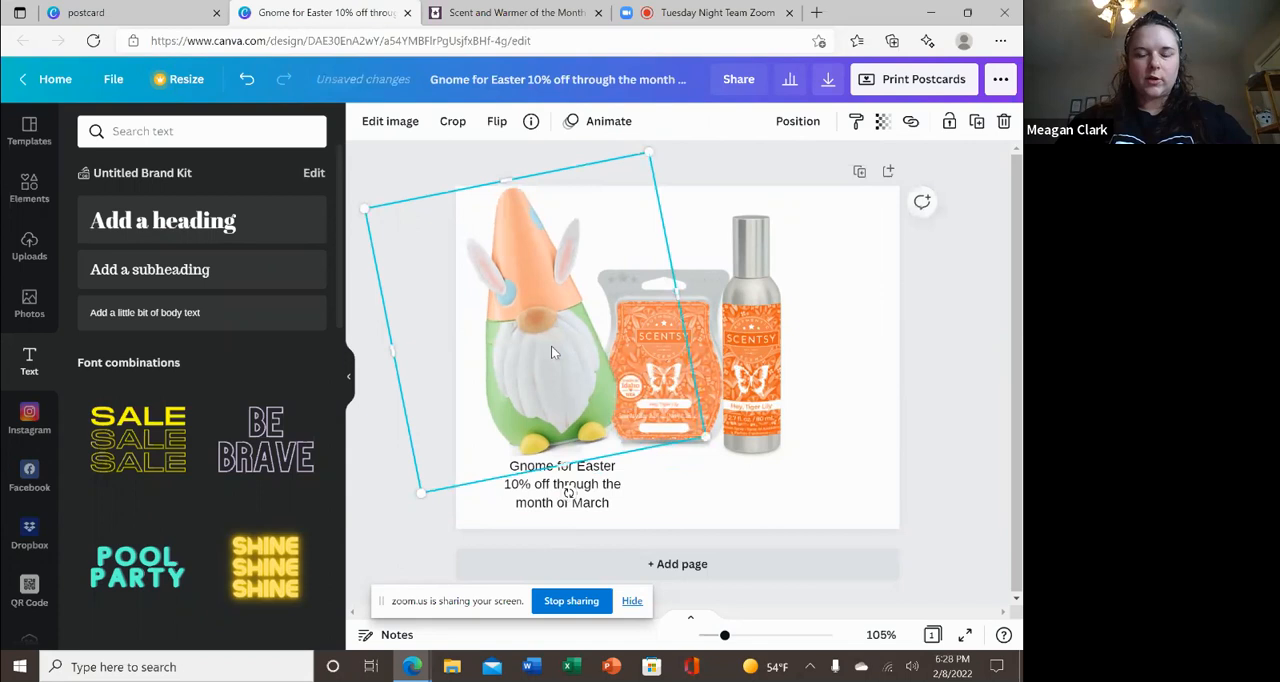
left_click(943, 401)
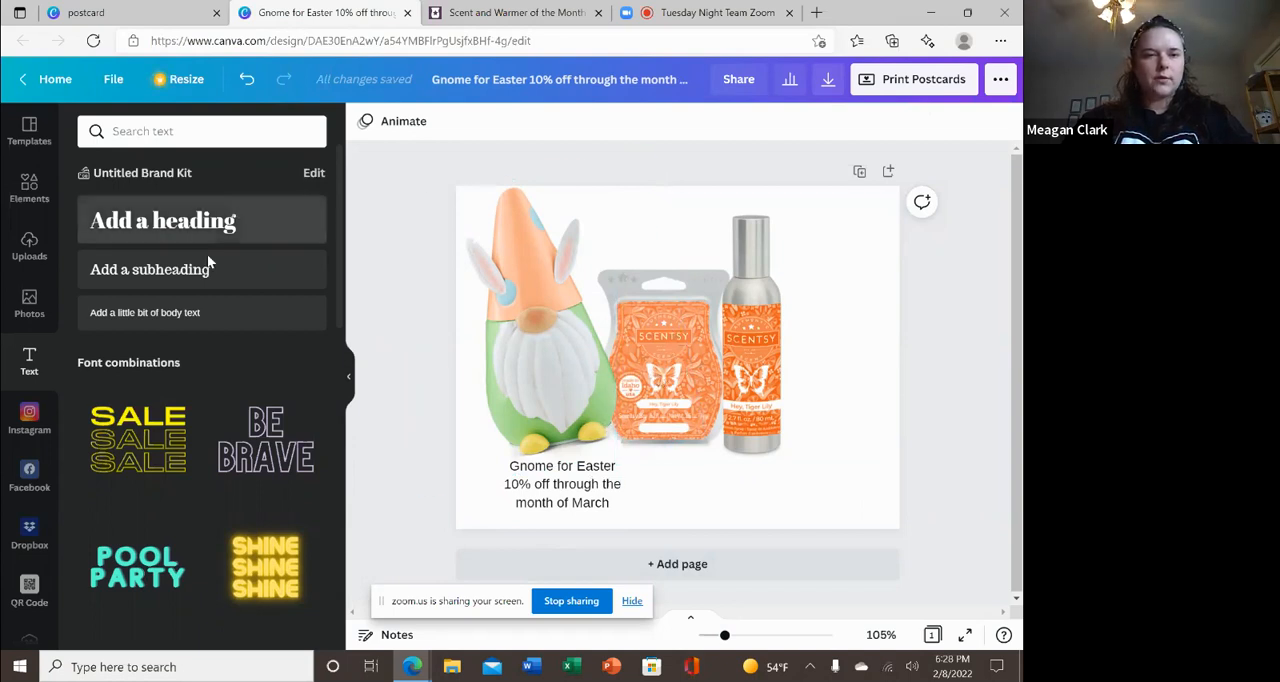
Insert an empty body text box, check the scent name on the March 2022 Scentsy Success page and return to the postcard.
left_click(224, 315)
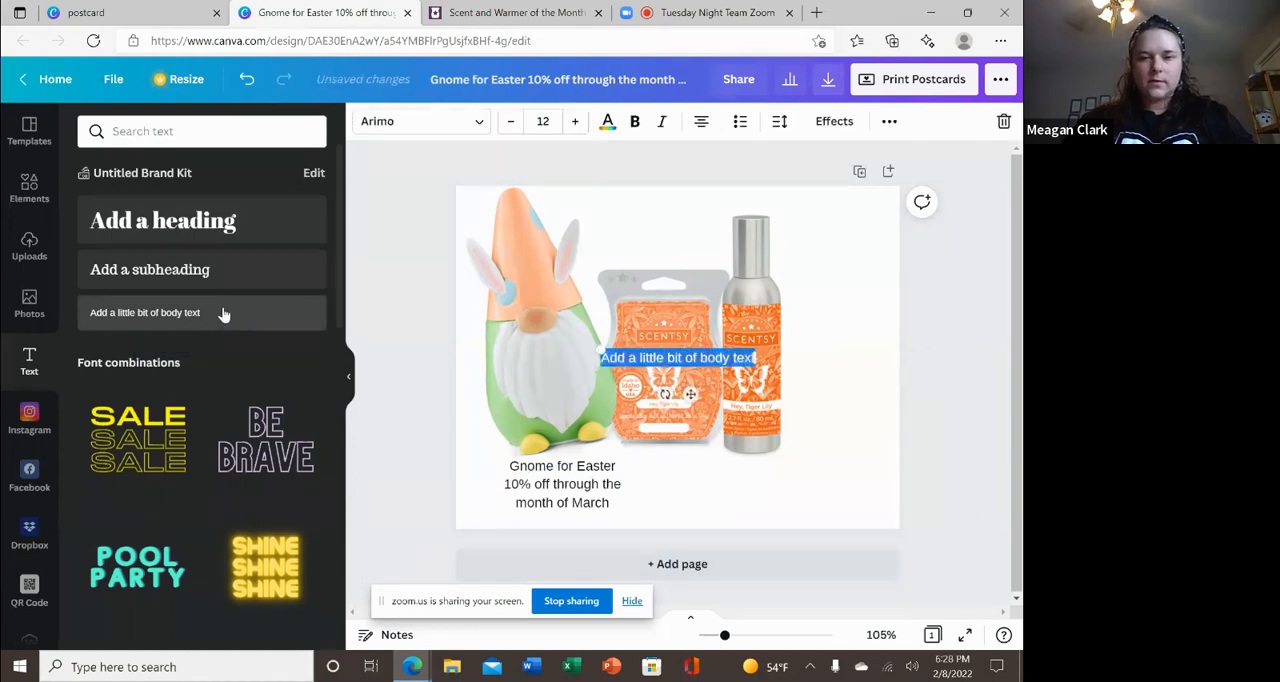
key("BackSpace")
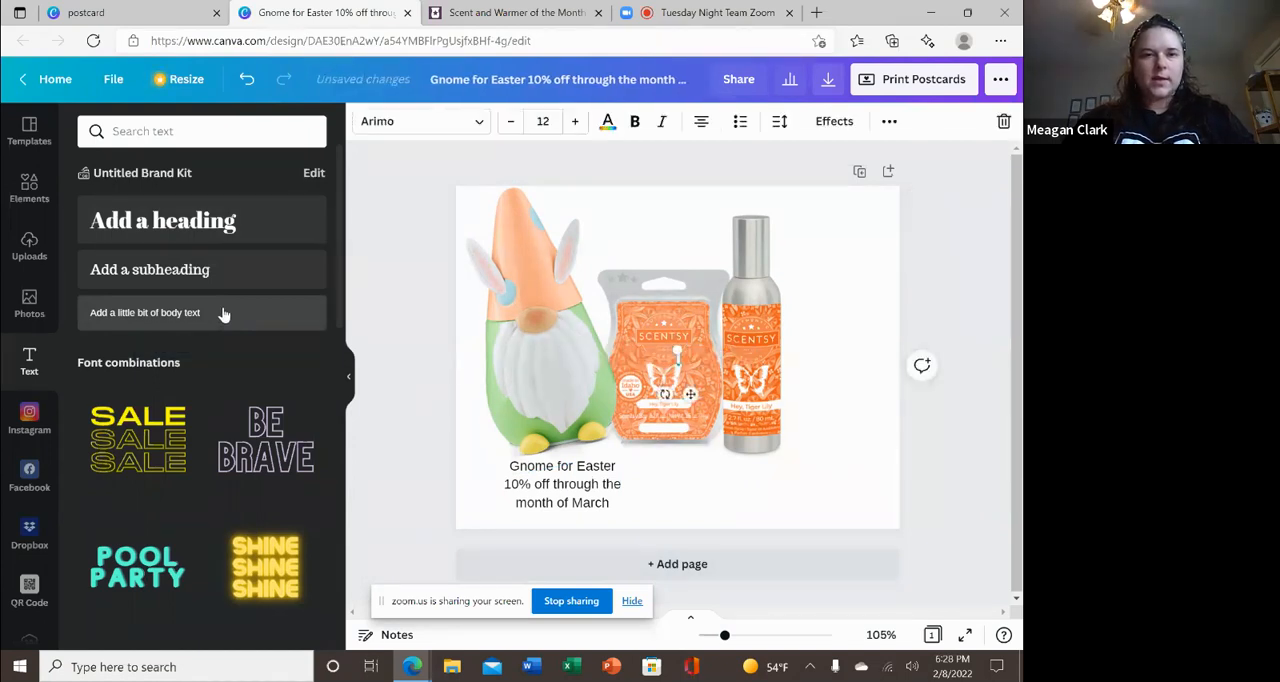
left_click(113, 12)
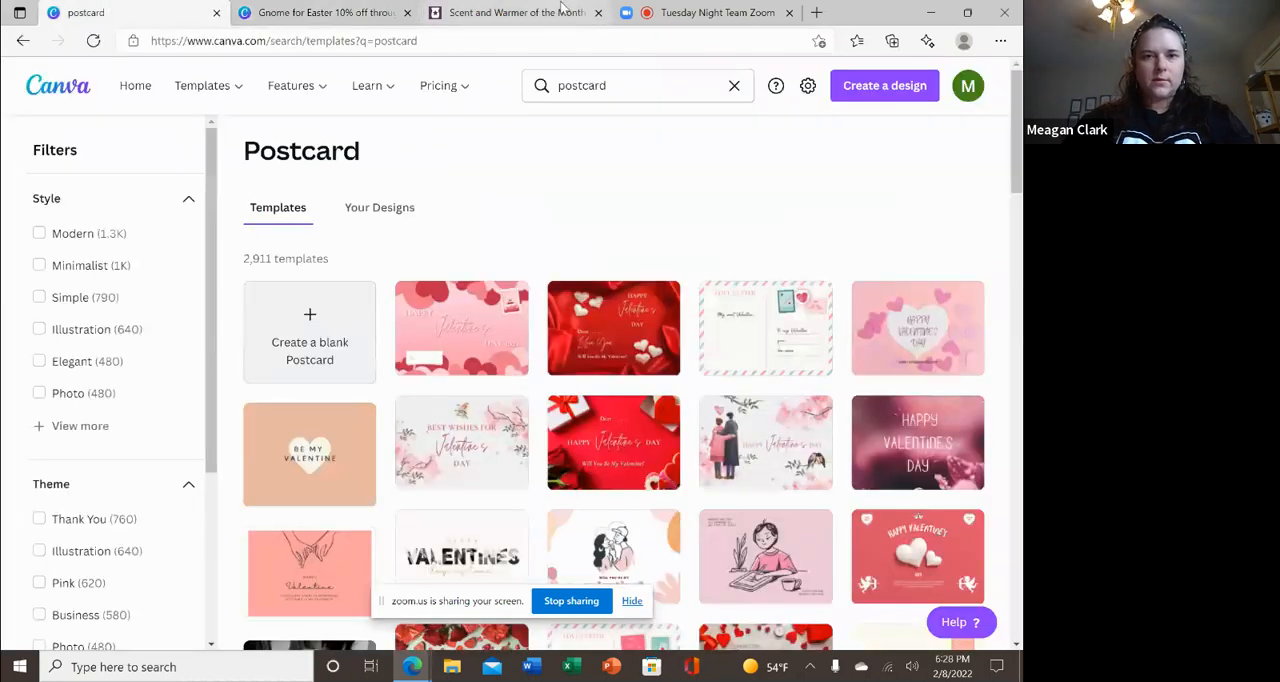
left_click(563, 10)
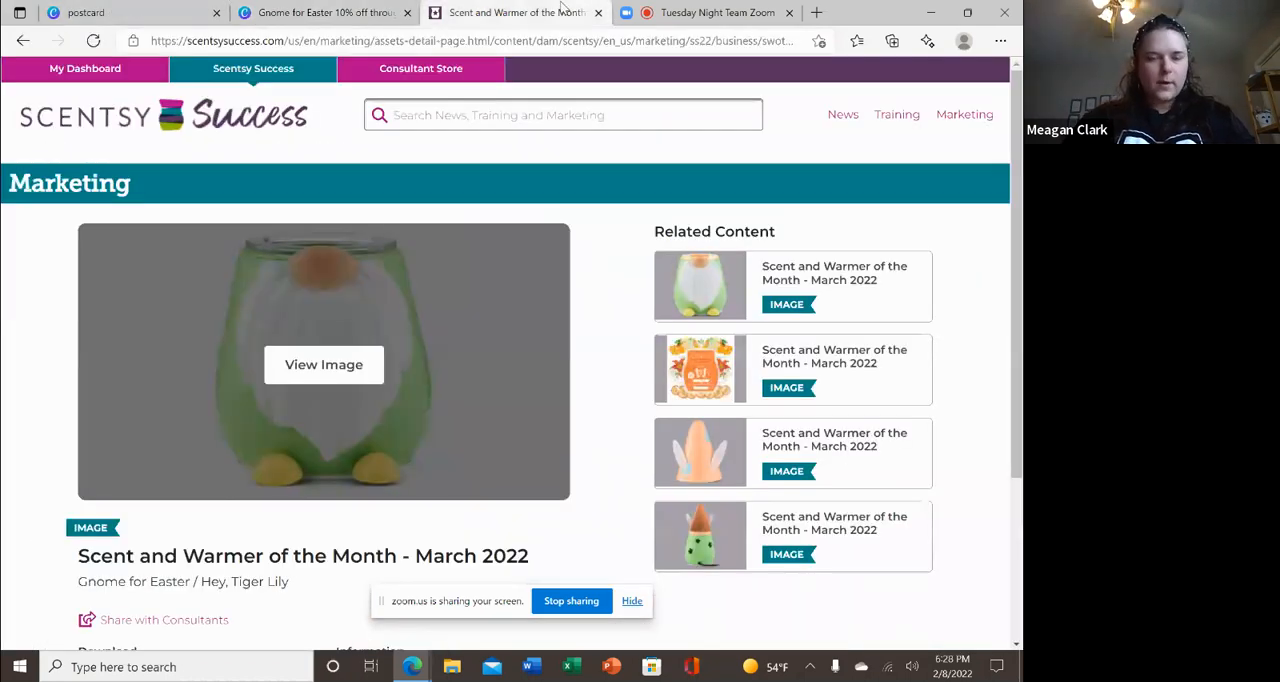
left_click(300, 15)
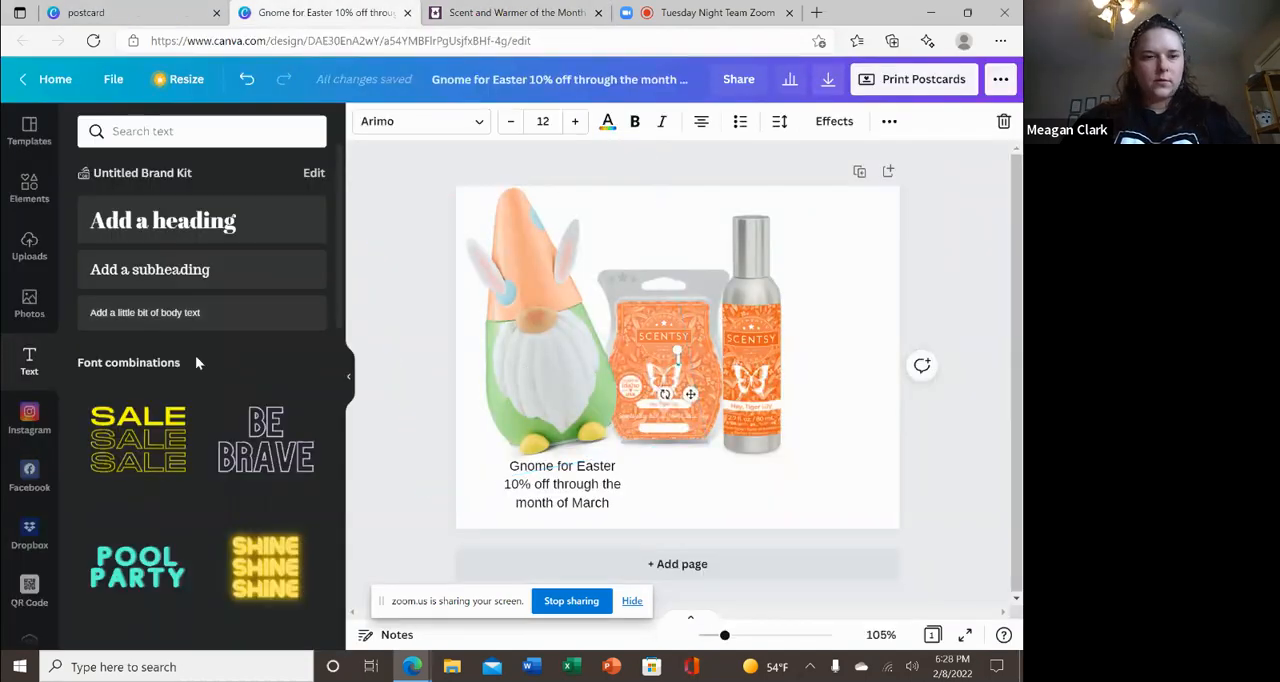
Add a body text box to the postcard and enter "Hey," in place of its sample text.
left_click(184, 313)
key("BackSpace")
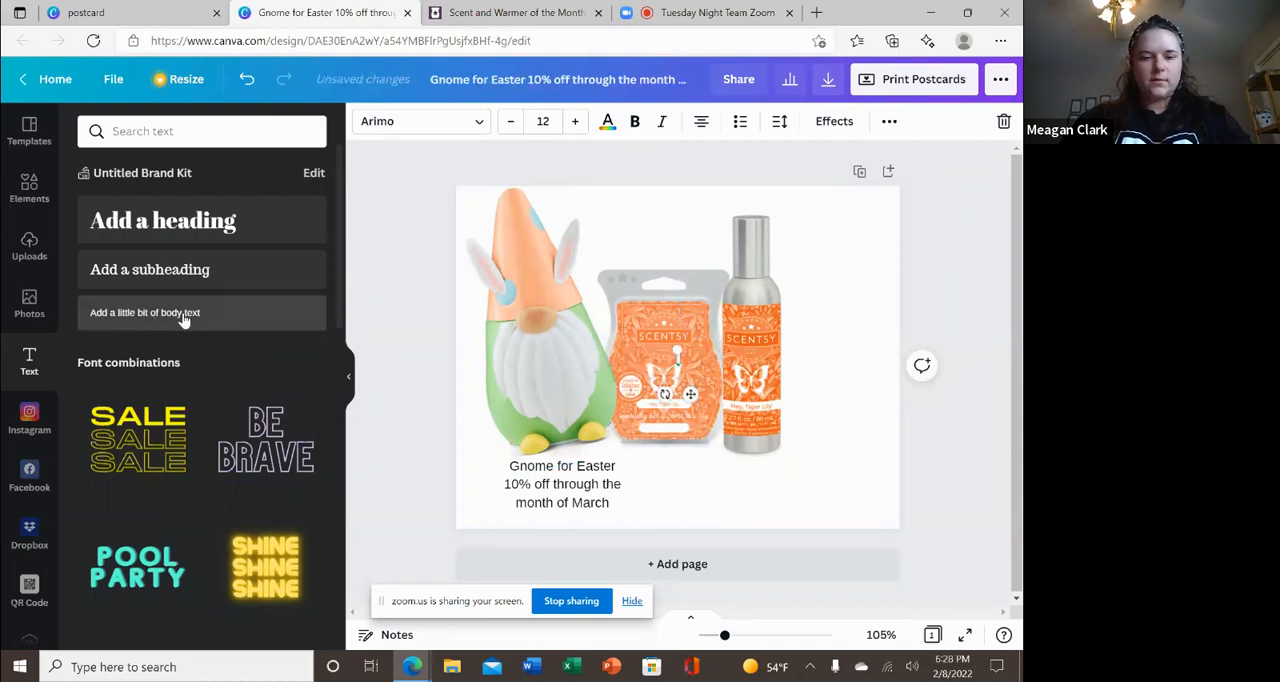
type("Hy")
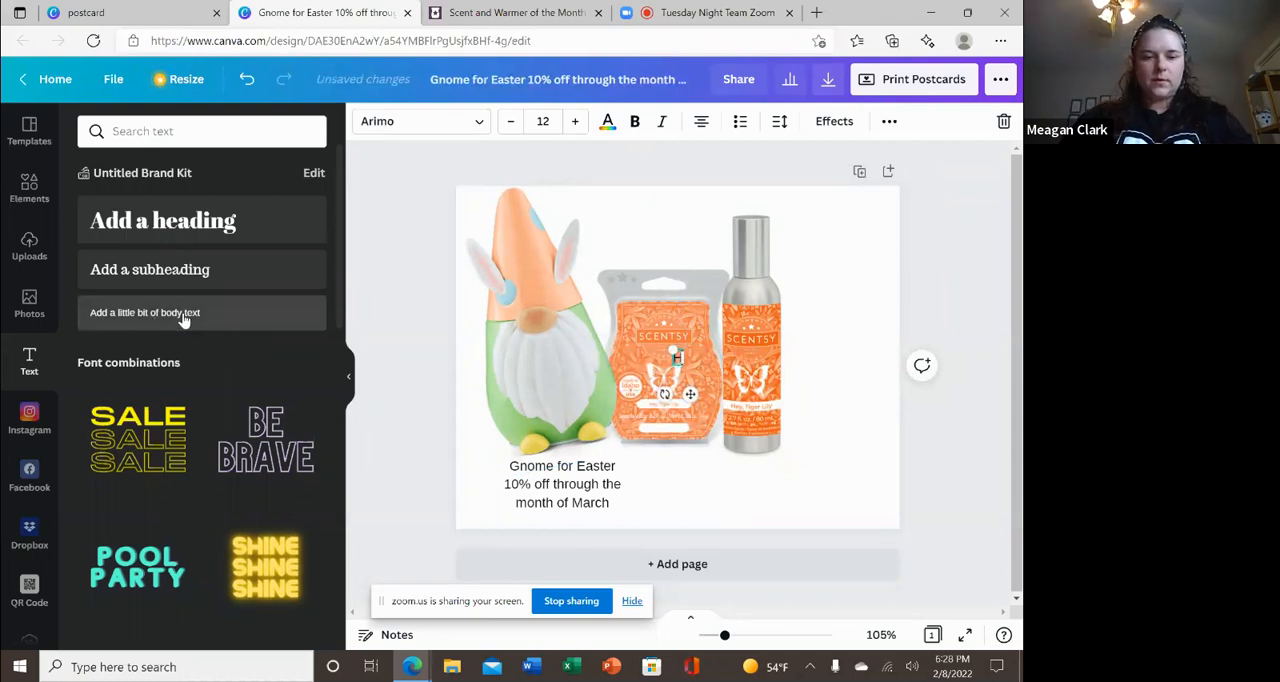
key("BackSpace")
key("BackSpace")
type("ey,")
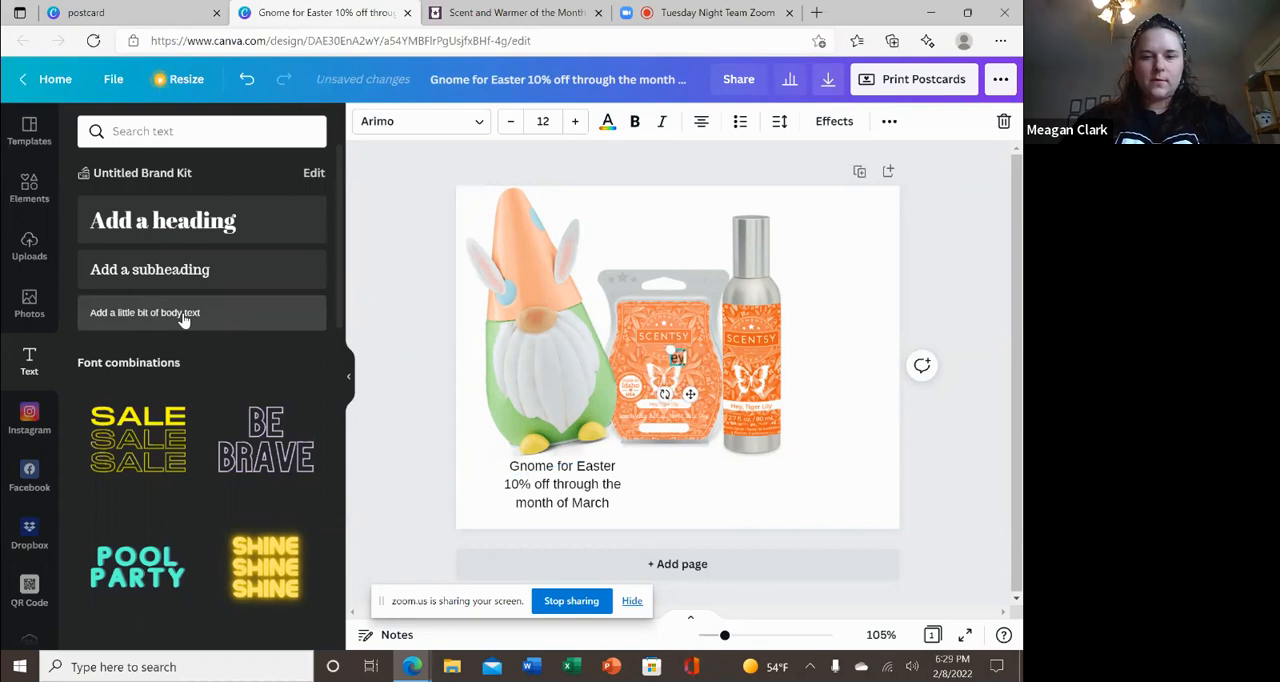
key("BackSpace")
key("BackSpace")
key("BackSpace")
type("Hey,")
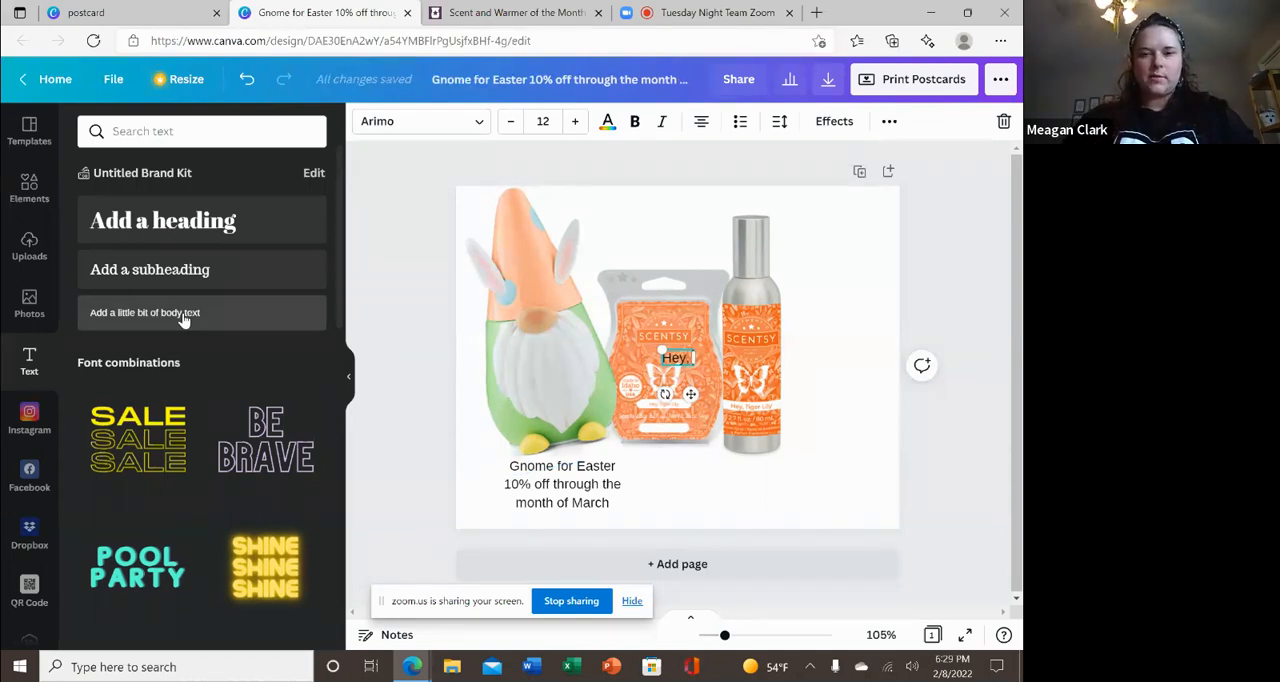
Extend the new text to "Hey, Tiiger" and leave text editing.
type("T")
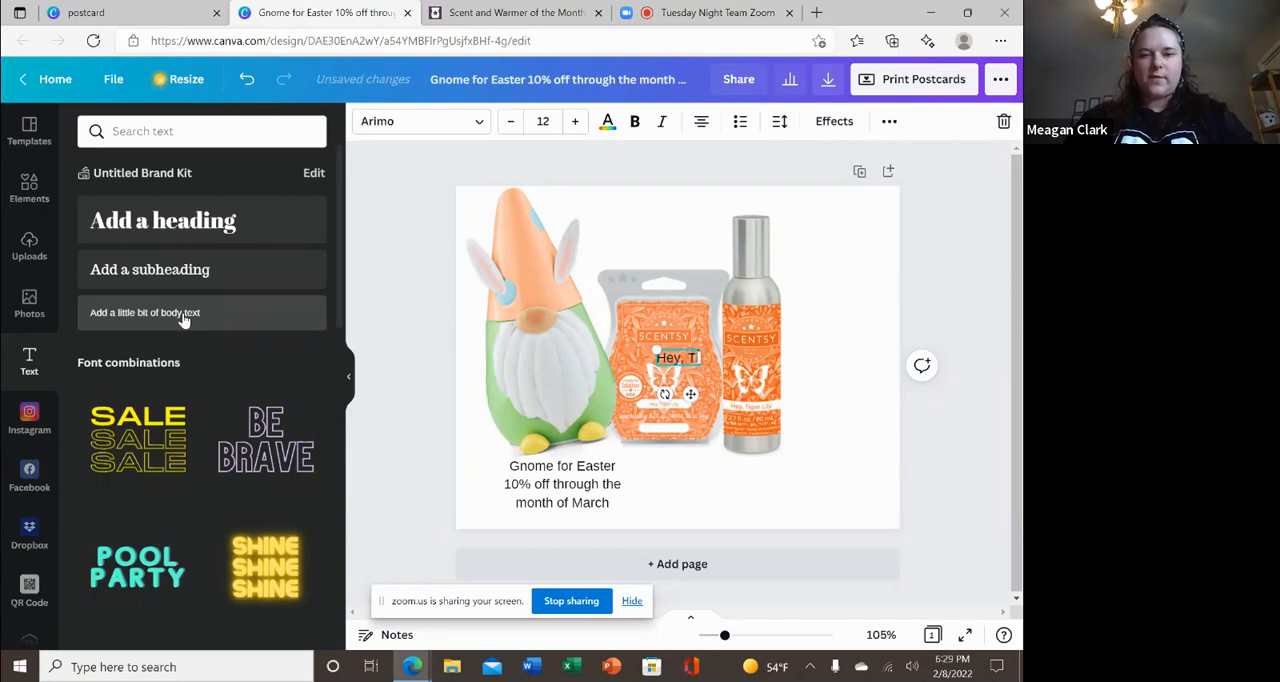
type("iger")
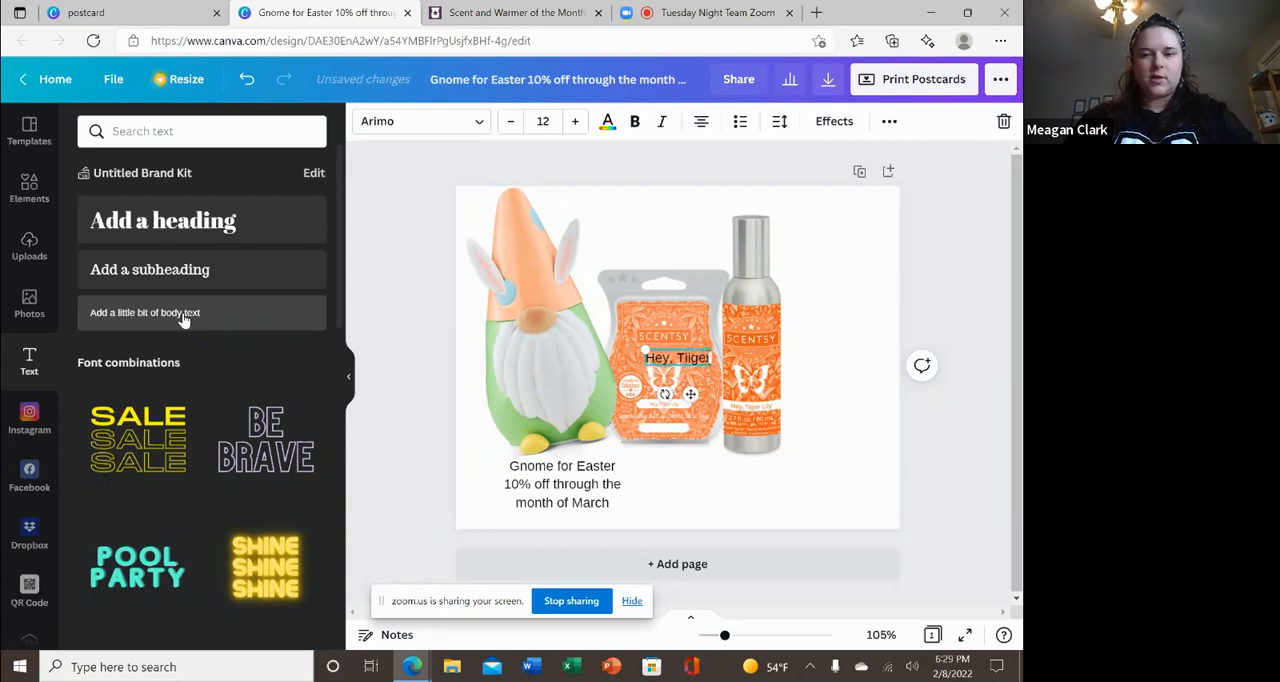
key("Return")
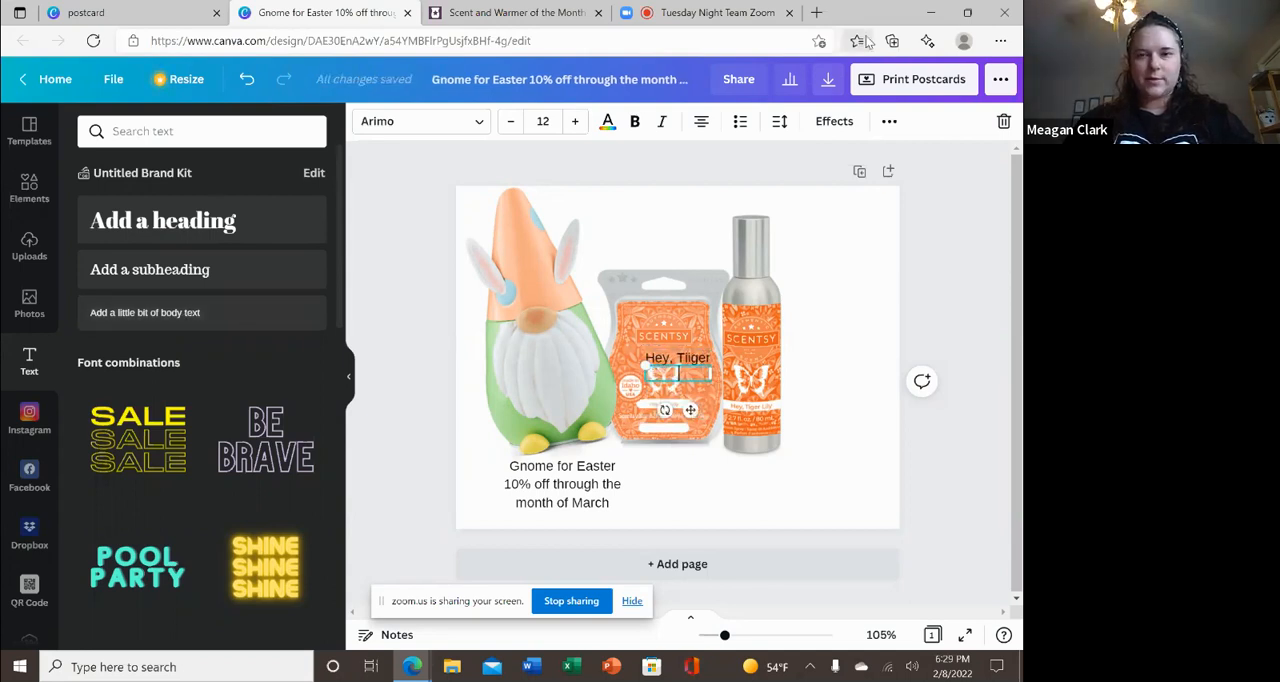
left_click(1004, 121)
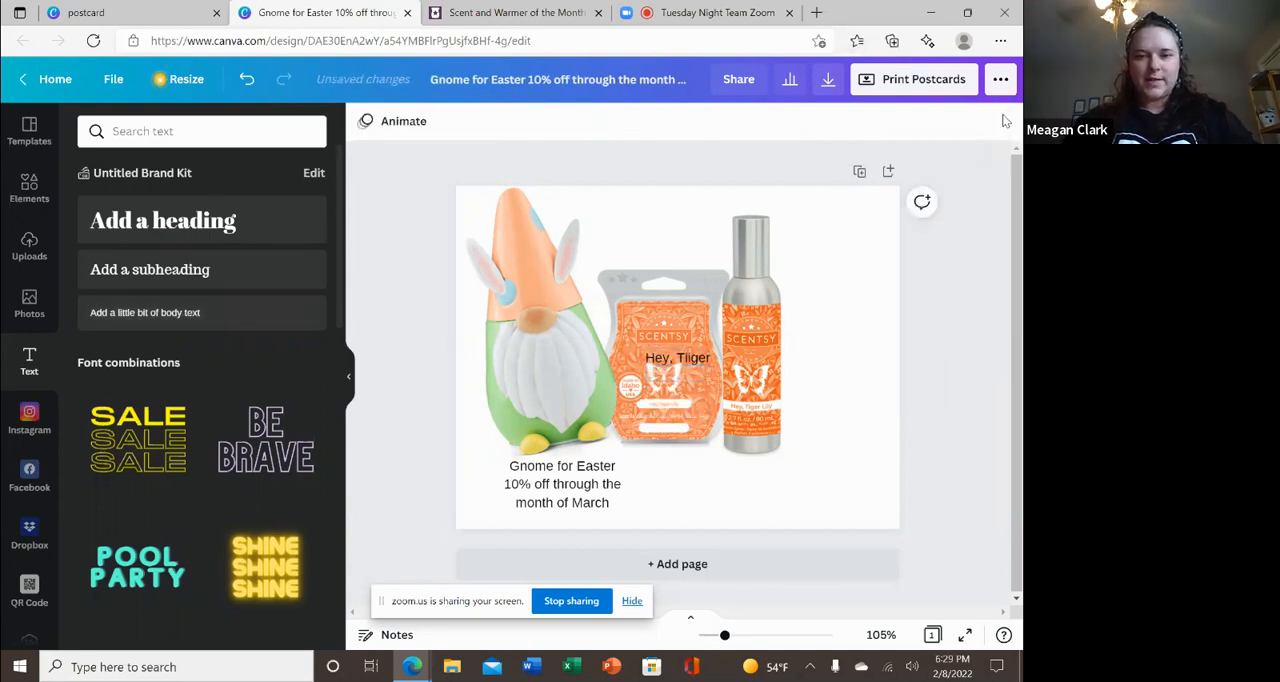
Correct the misspelled word to "Tiger" and complete the text as "Hey, Tiger Lilly".
left_click(697, 357)
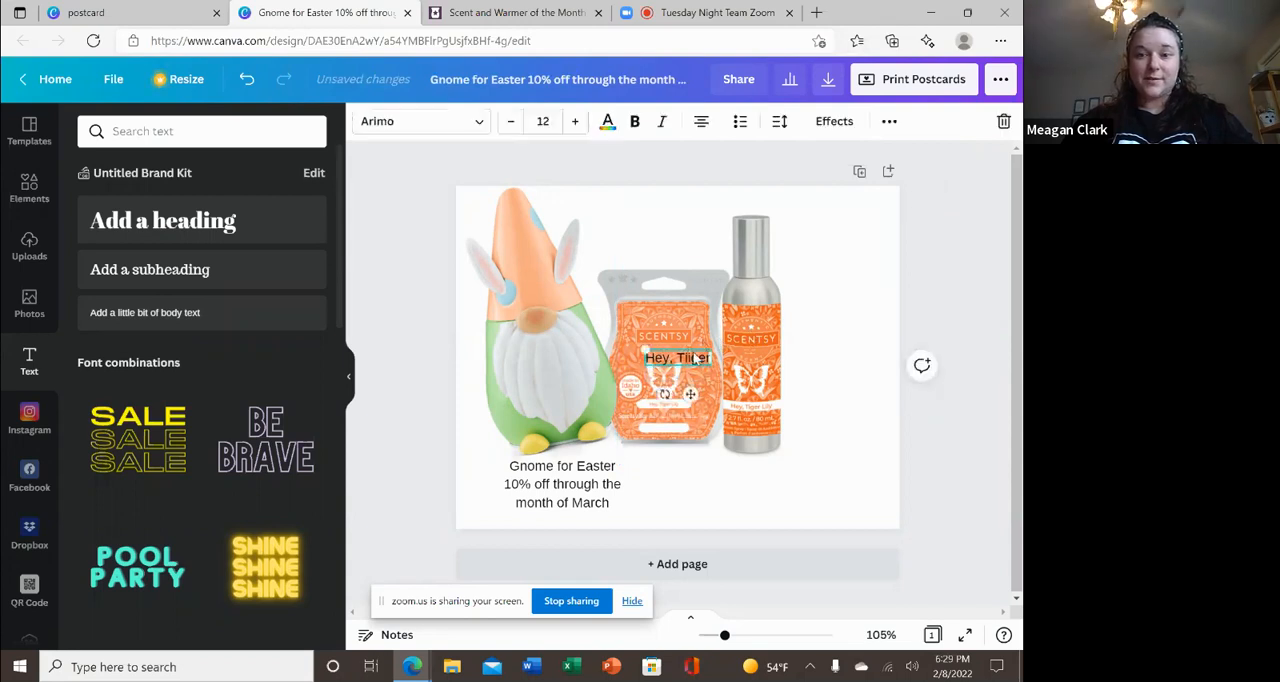
key("Left")
key("Left")
key("Left")
key("Left")
key("Left")
key("Left")
key("Left")
key("Left")
key("Left")
key("Left")
key("Left")
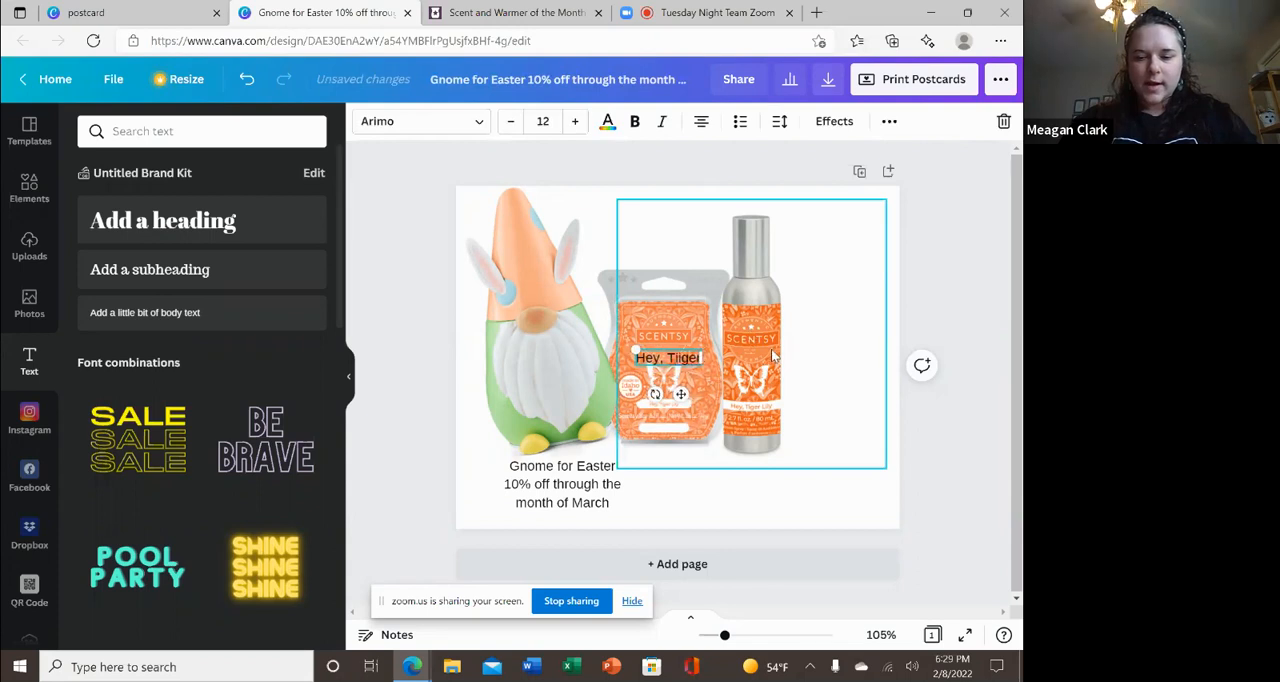
key("Right")
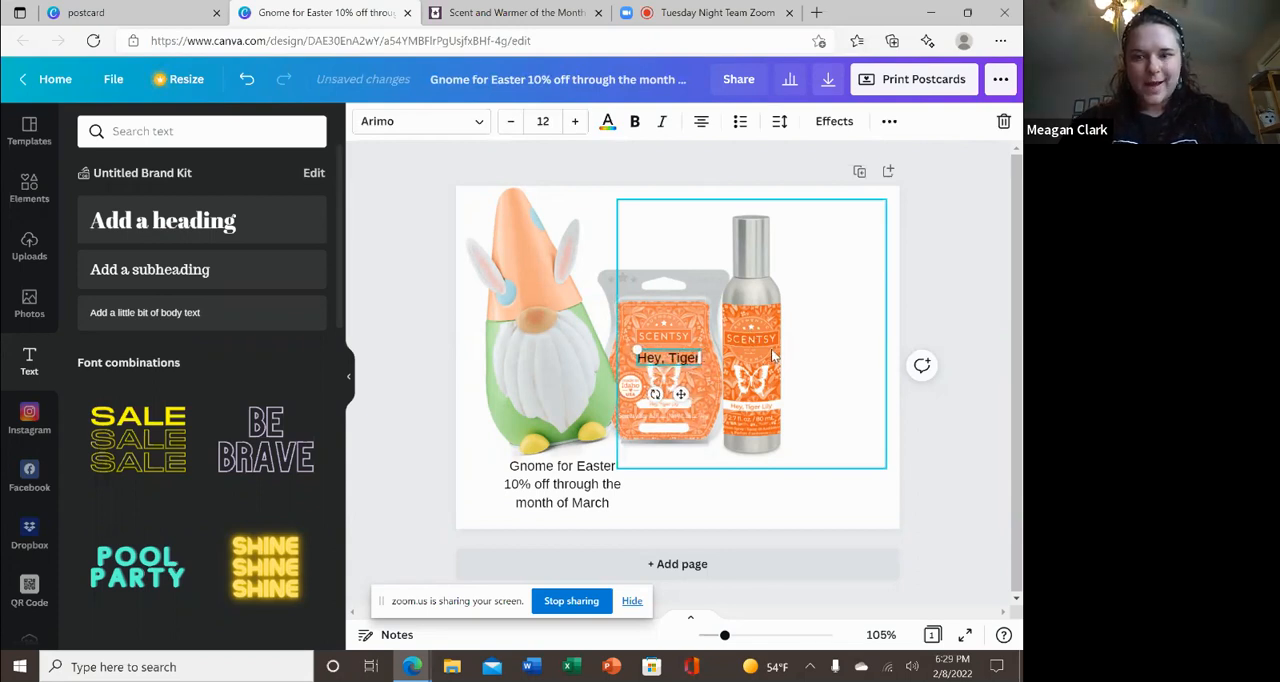
key("Right")
key("Right")
key("Right")
type("Li")
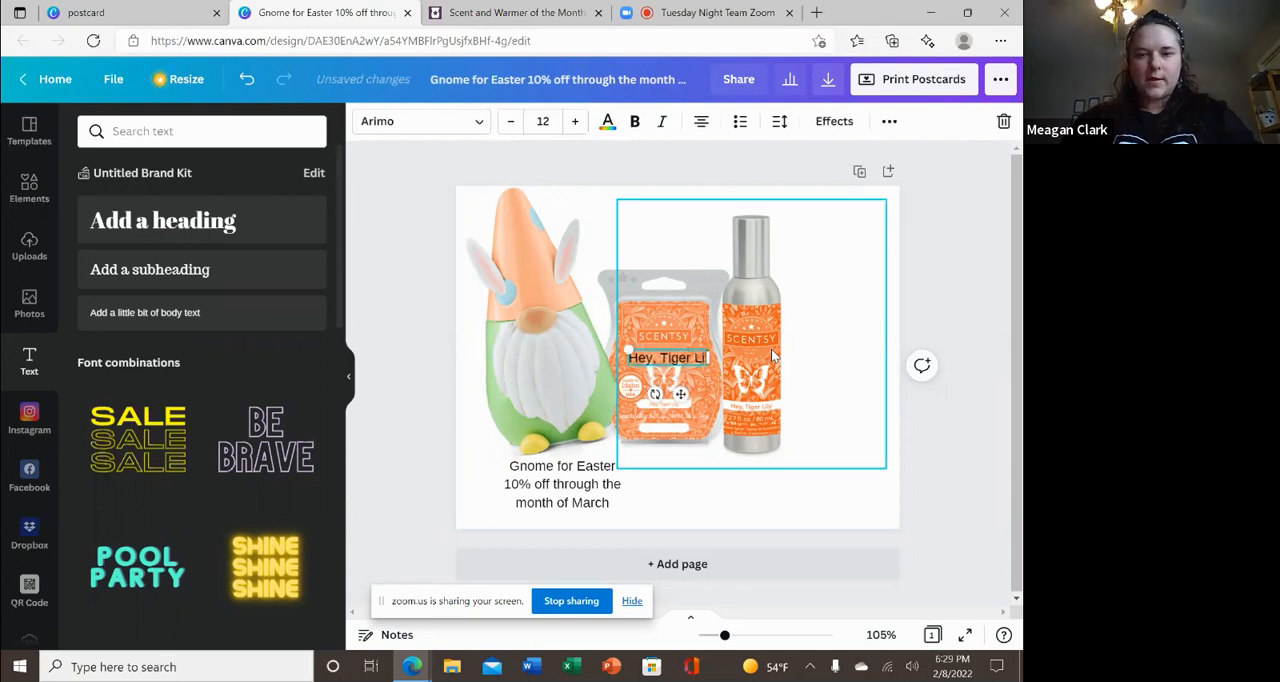
type("lly")
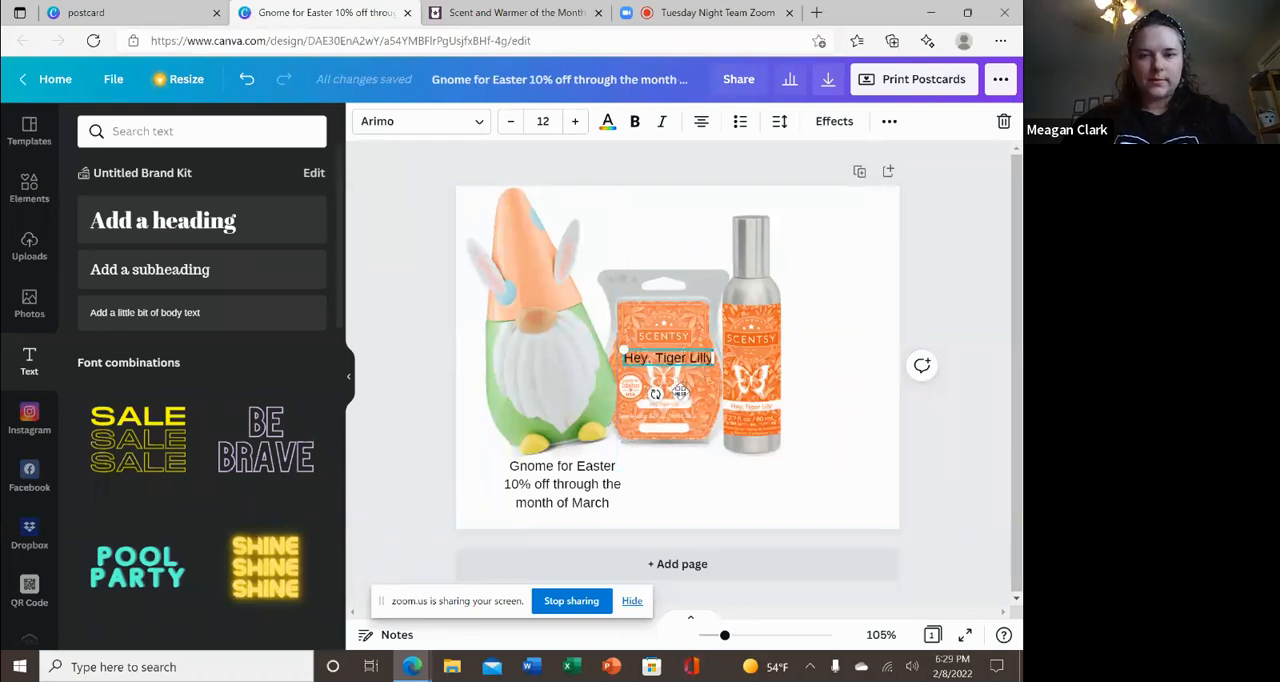
Place the "Hey, Tiger Lilly" text below the wax bar, beside the gnome text, and add a blank line under it.
left_click_drag(679, 392, 684, 500)
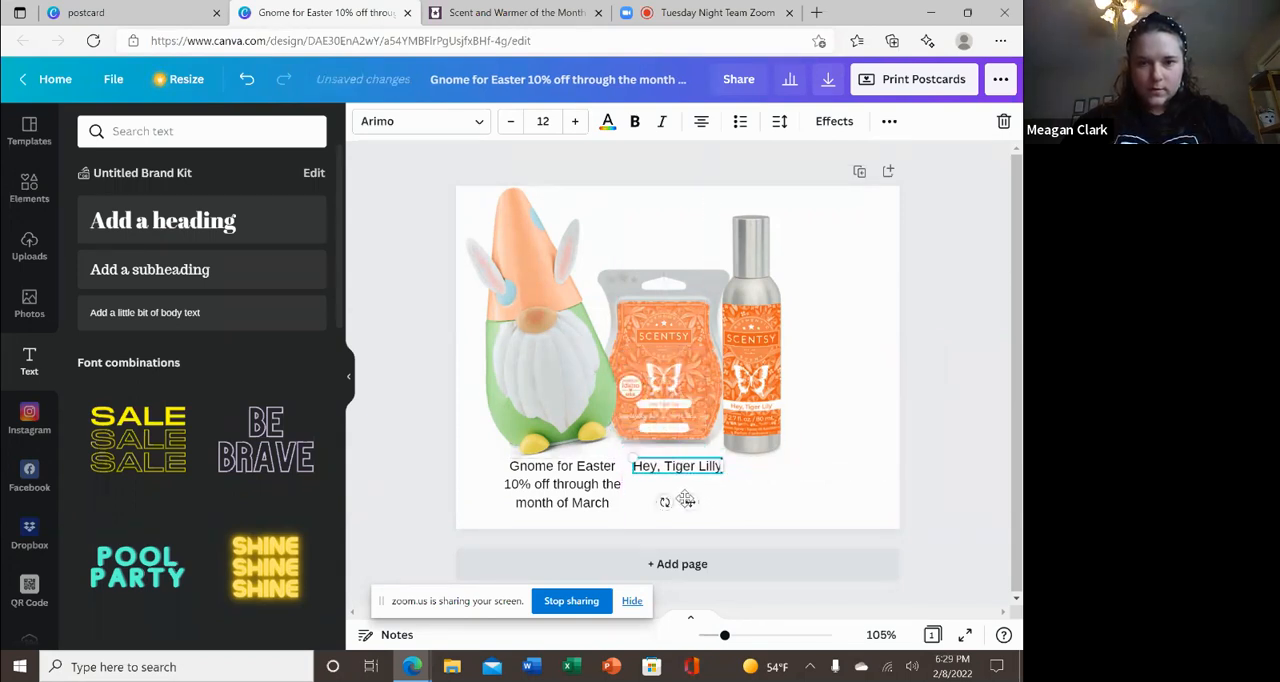
left_click(709, 472)
key("Return")
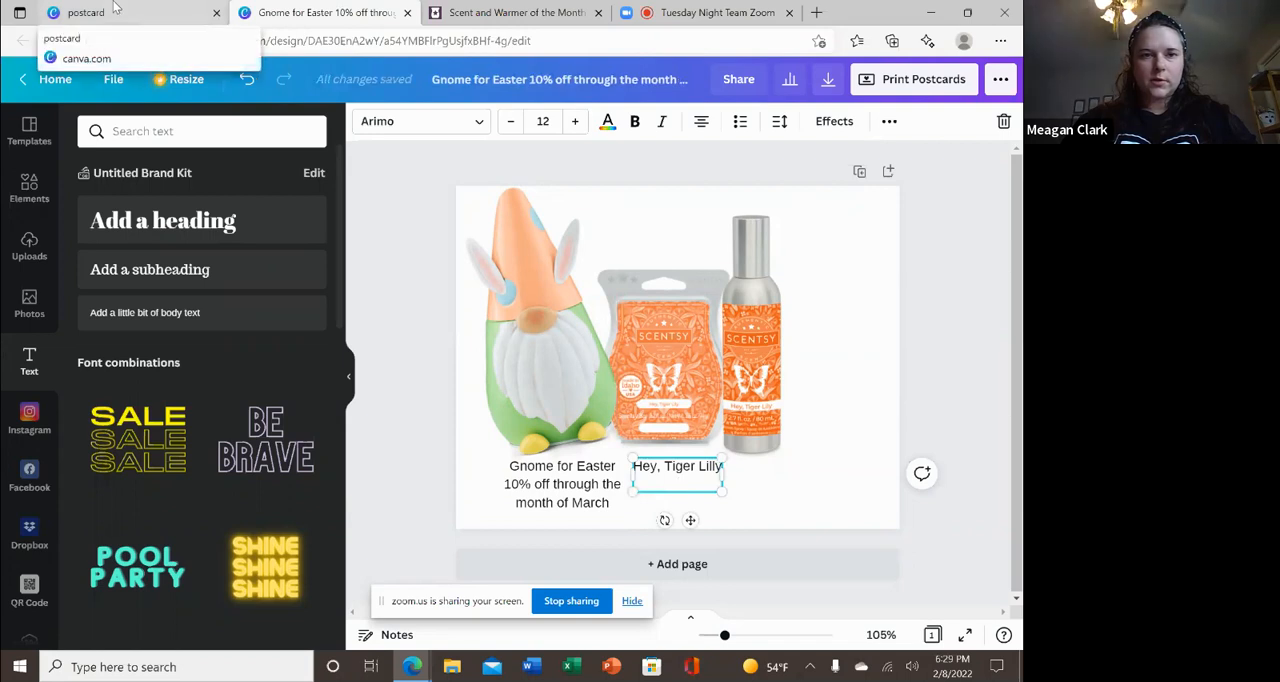
Look over the March 2022 wax bar image page and the Marketing page in Scentsy Success, and return to the postcard design.
left_click(543, 12)
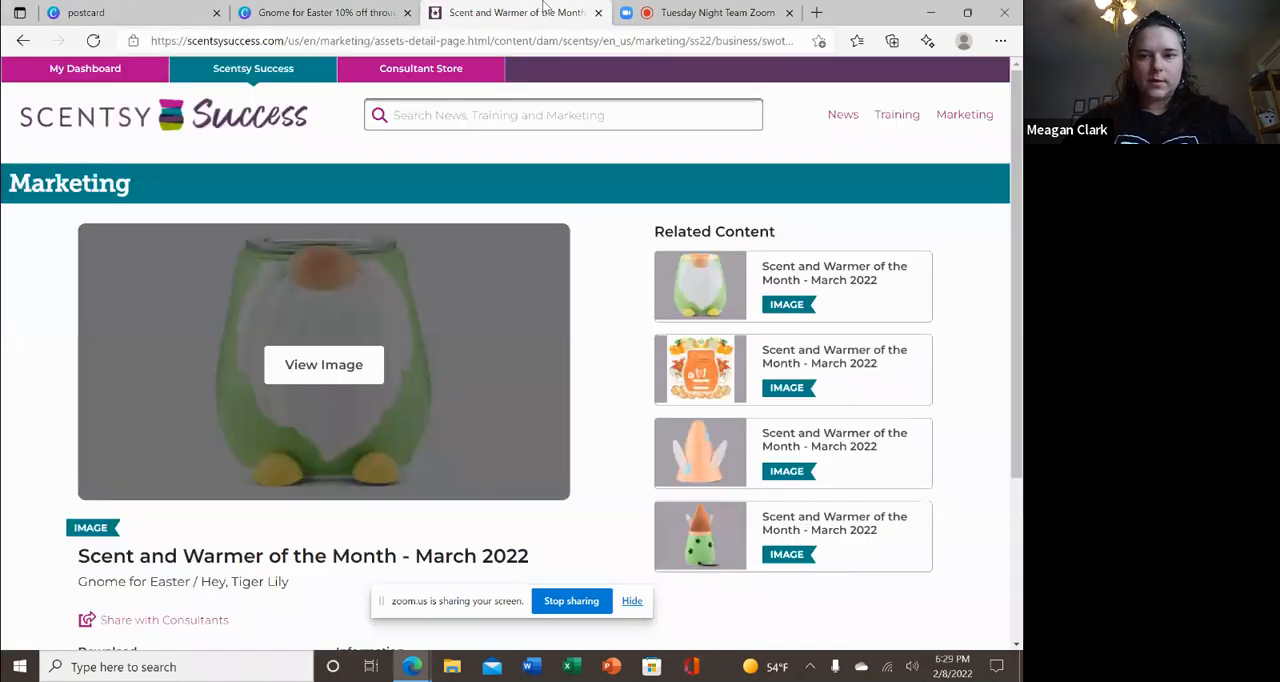
left_click(803, 368)
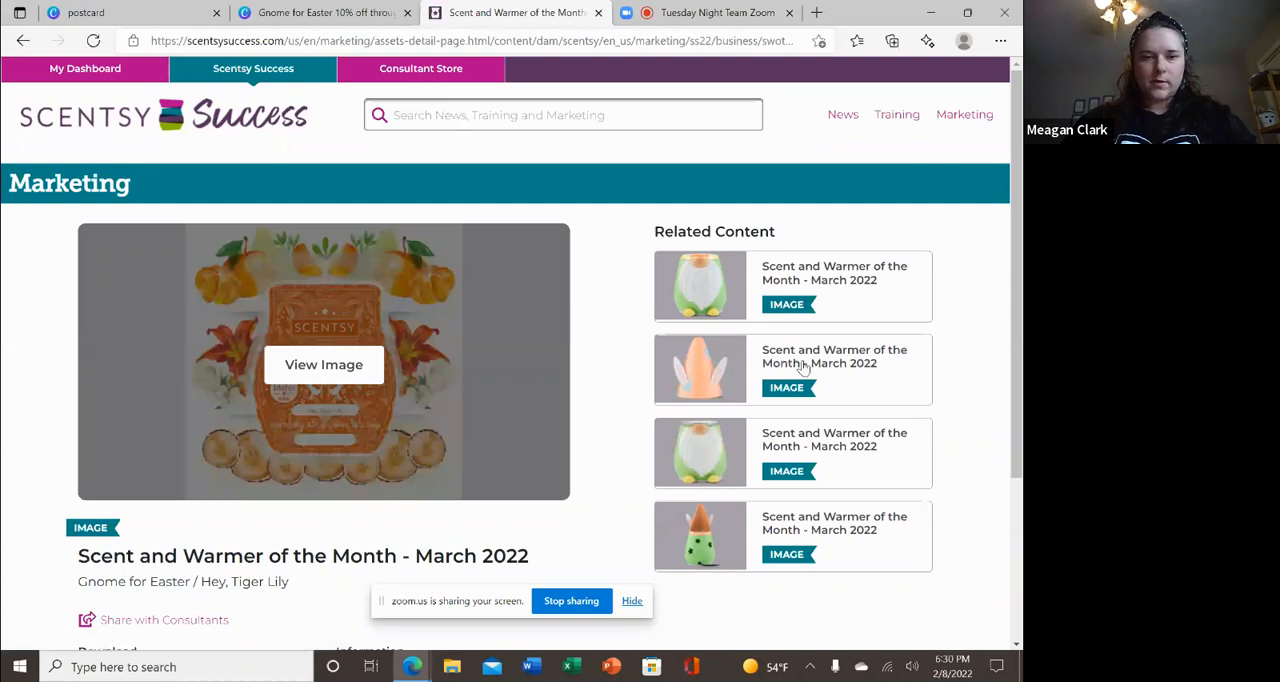
scroll(803, 368, "down", 3)
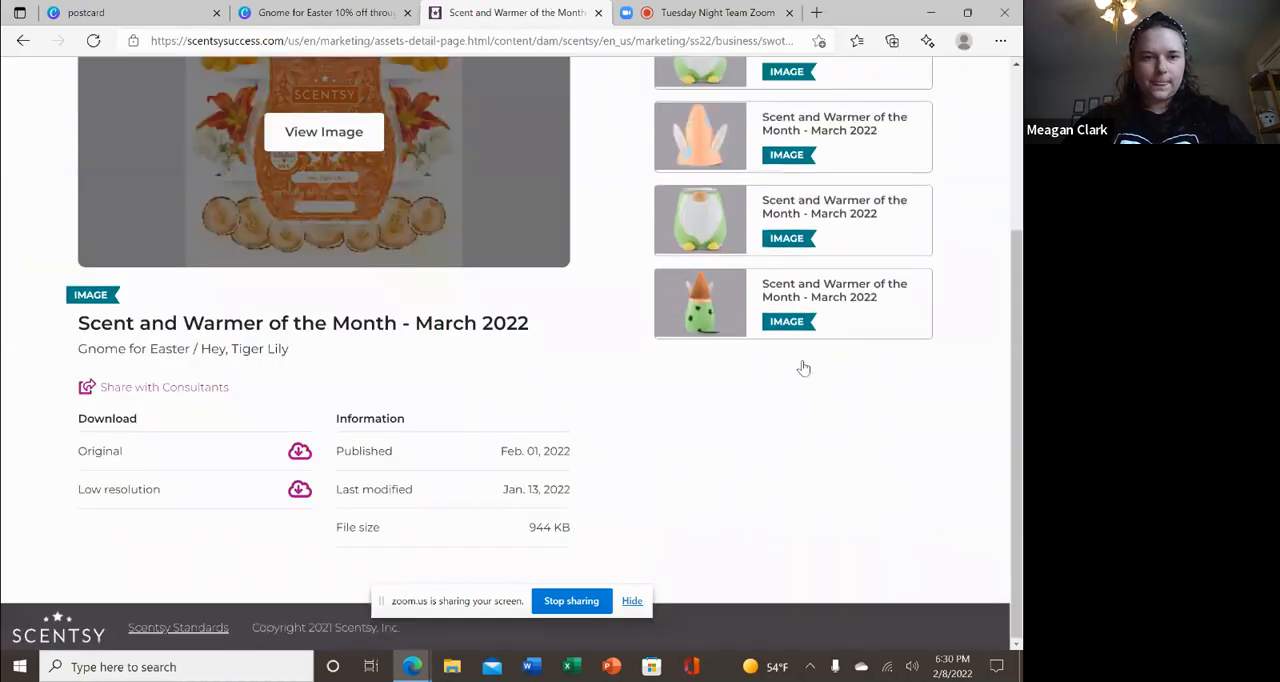
scroll(803, 368, "up", 3)
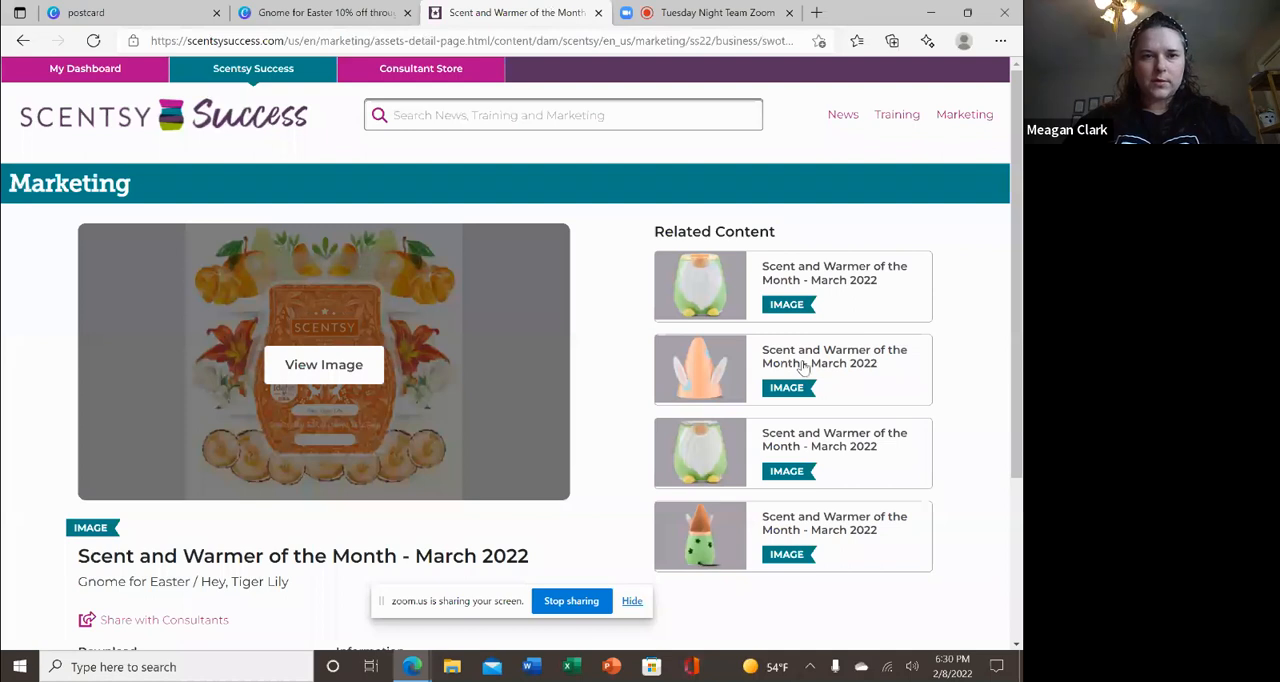
left_click(968, 116)
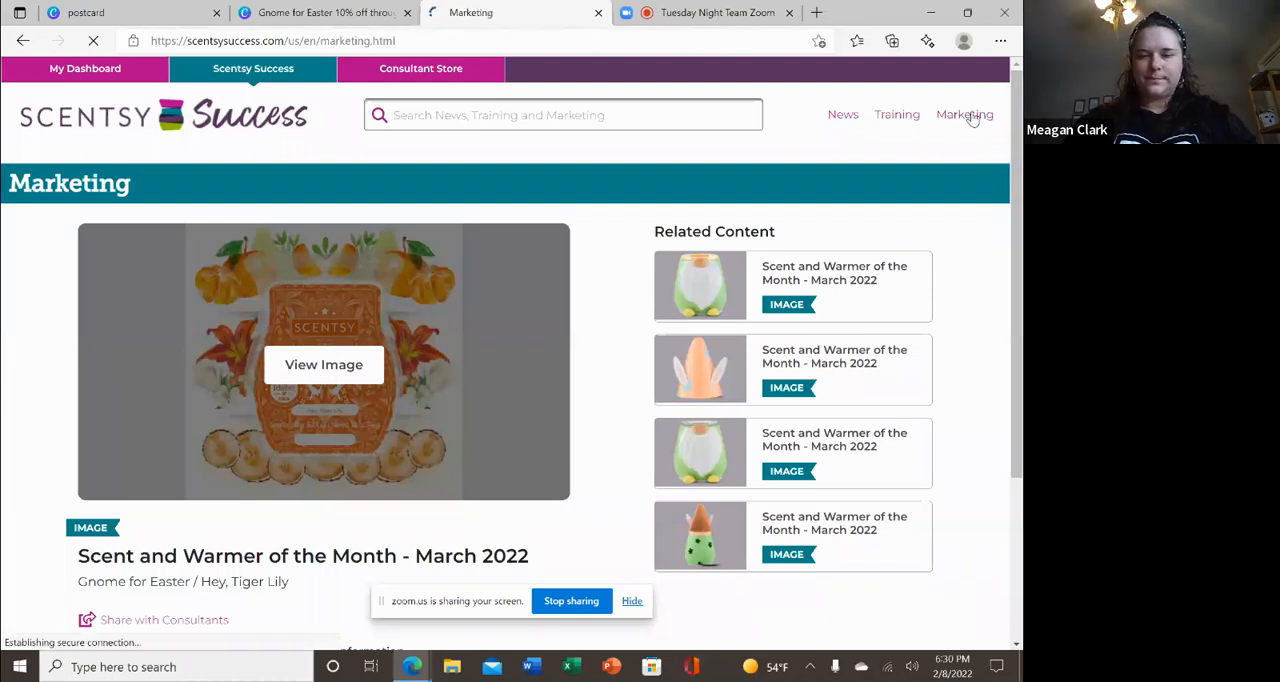
scroll(972, 118, "down", 3)
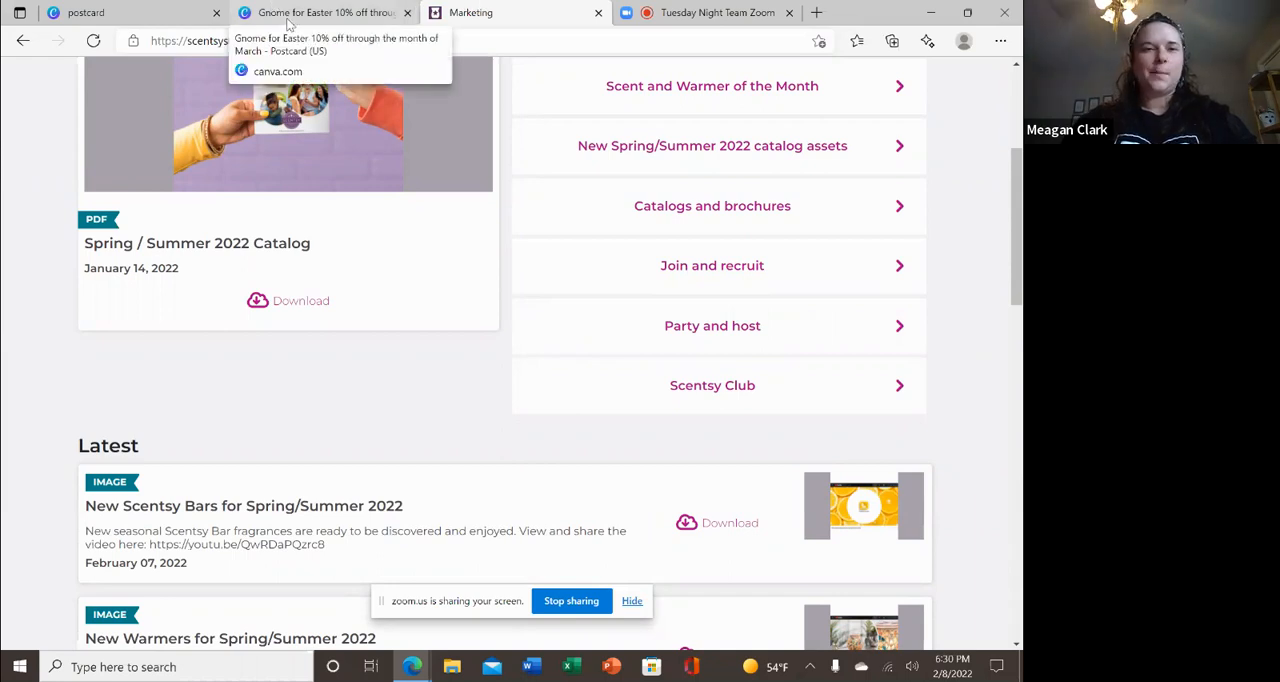
left_click(322, 14)
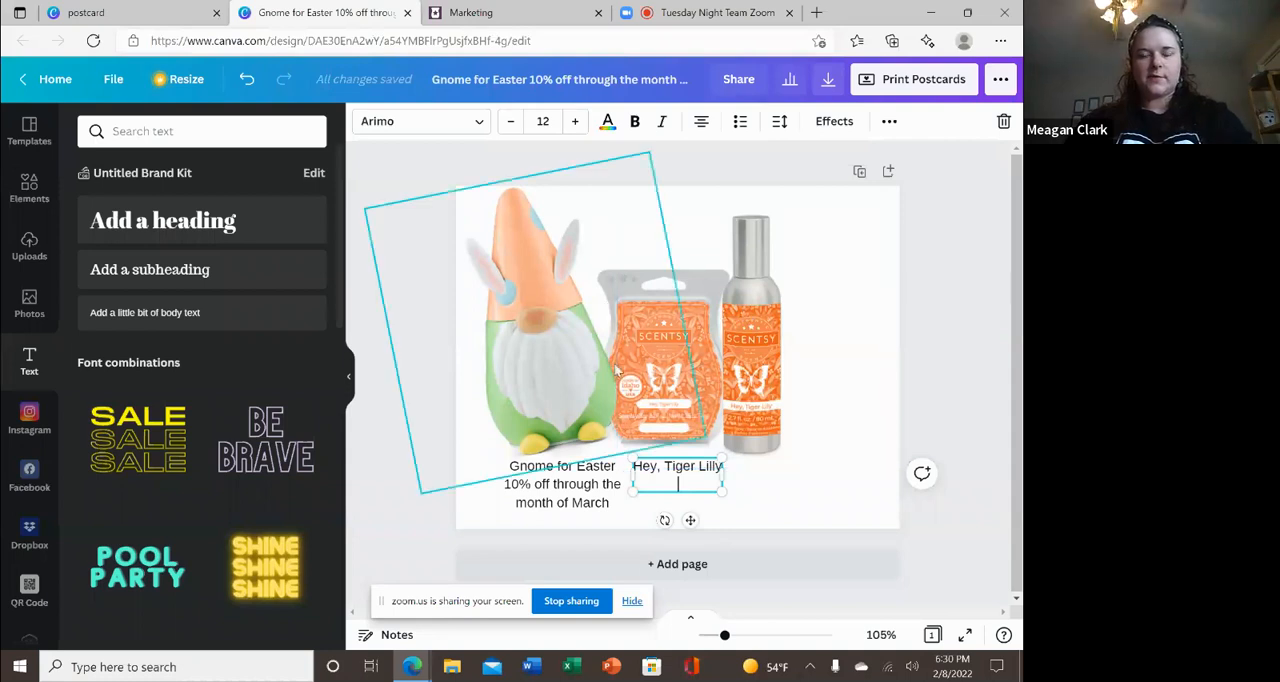
Add a second page to the postcard and insert a heading with the sender's full name.
left_click(687, 563)
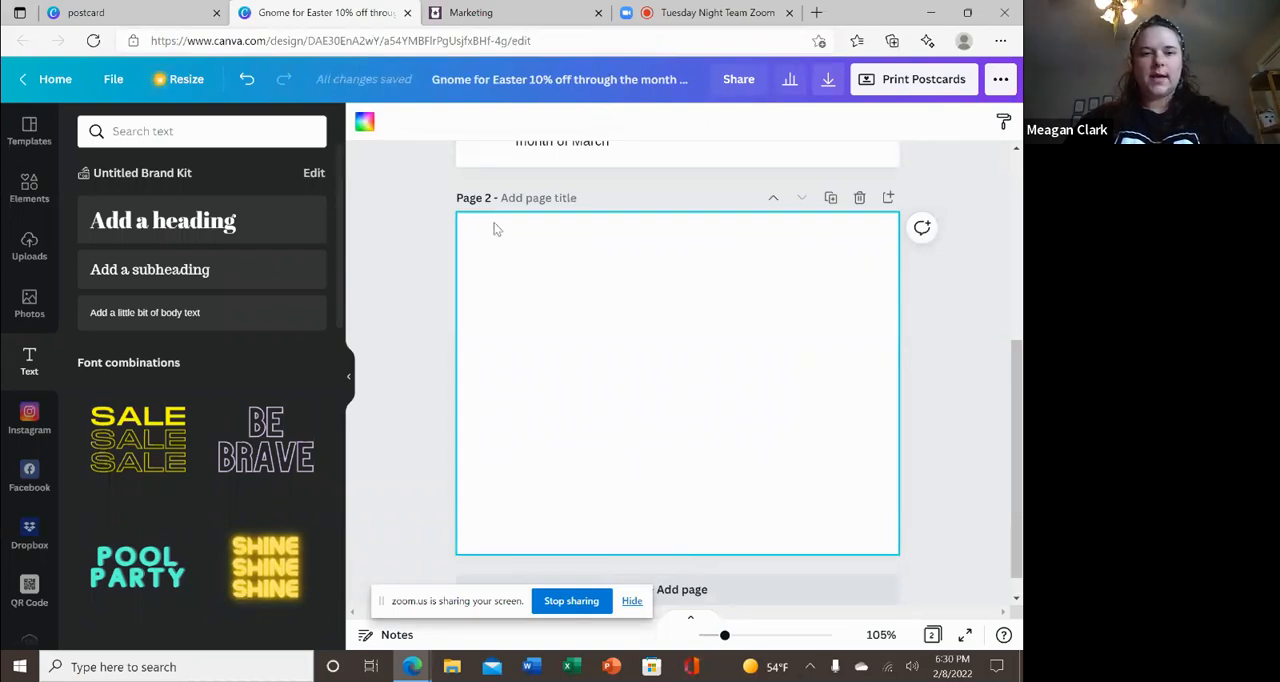
left_click(250, 225)
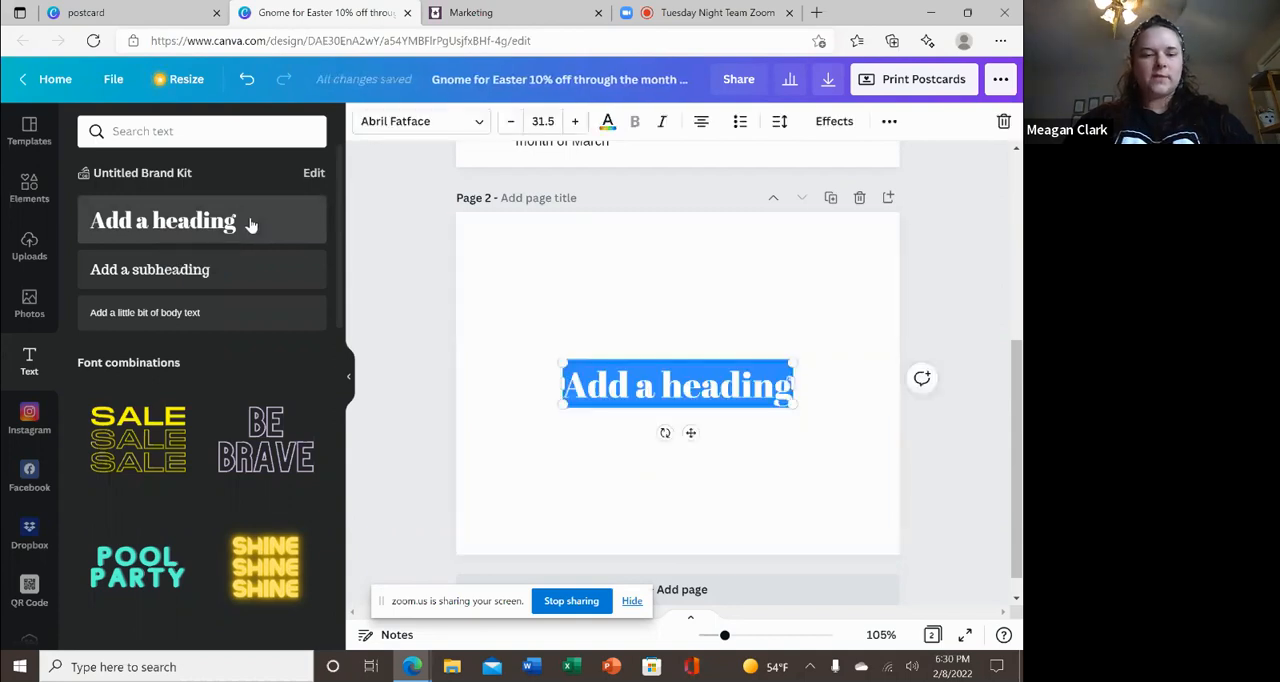
key("BackSpace")
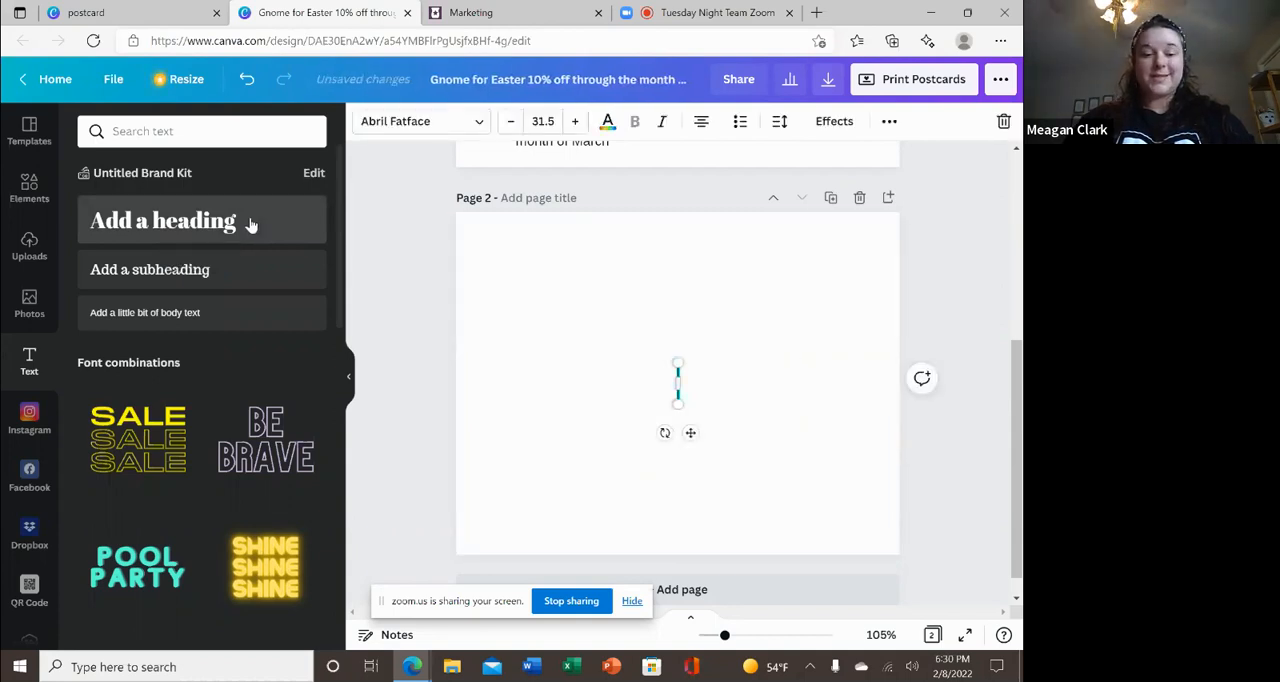
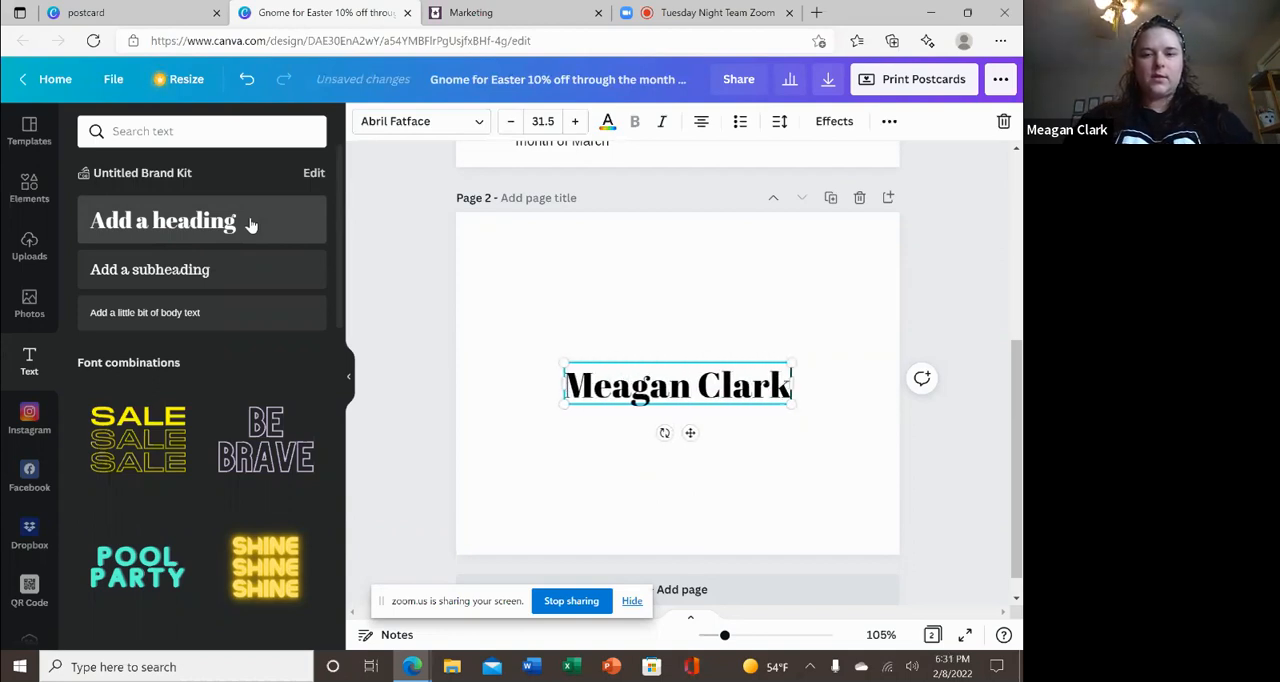
Enter the sender's street address on a new line beneath the name in the page 2 heading.
key("Return")
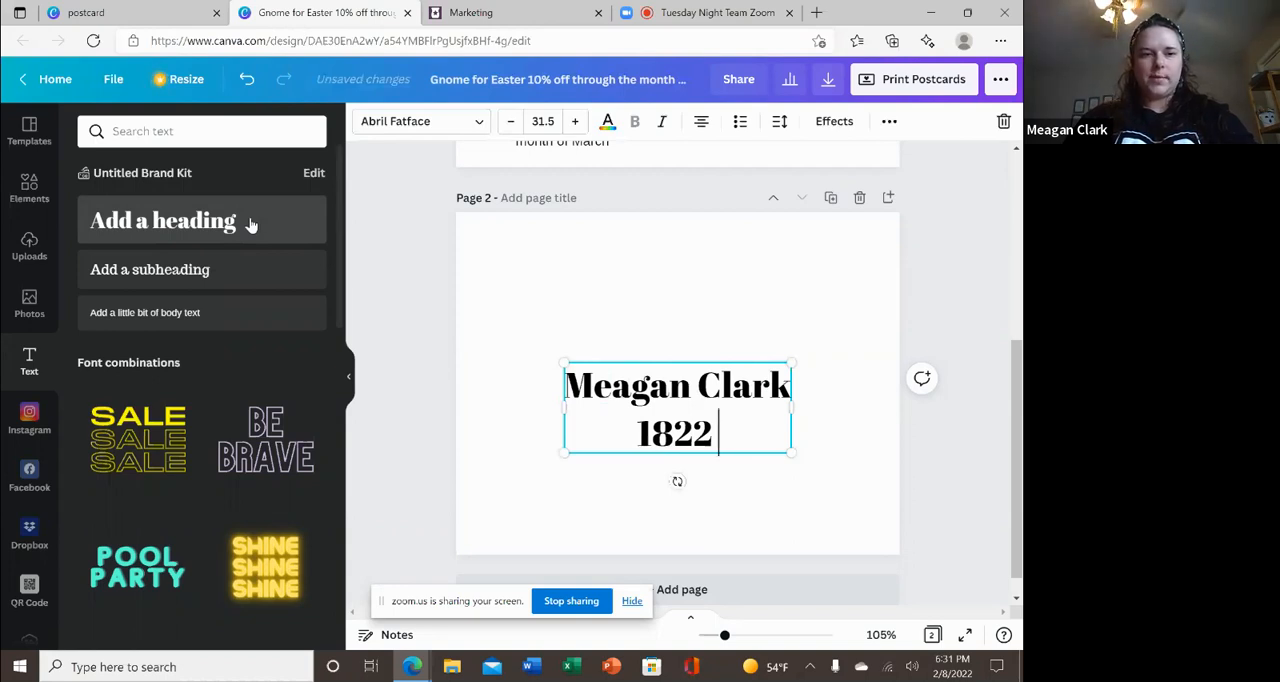
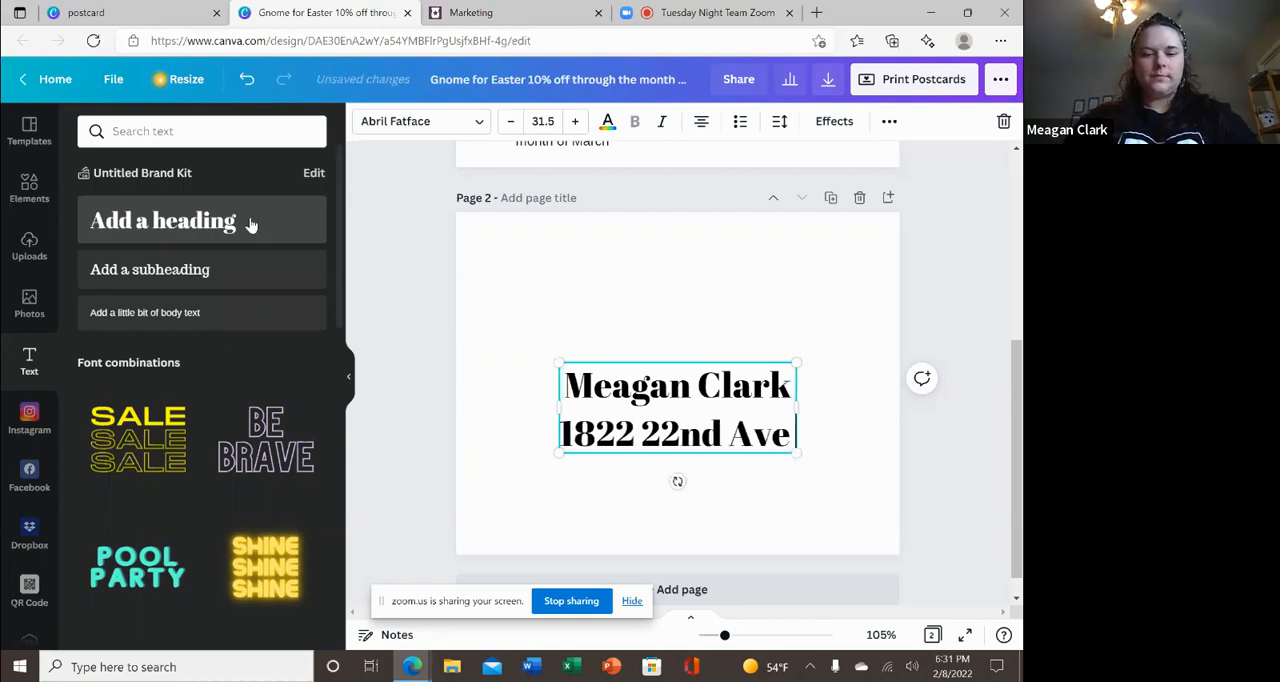
Add a third line to the heading with the sender's city, state and ZIP code, capitalizing the city name.
key("Return")
type("texa")
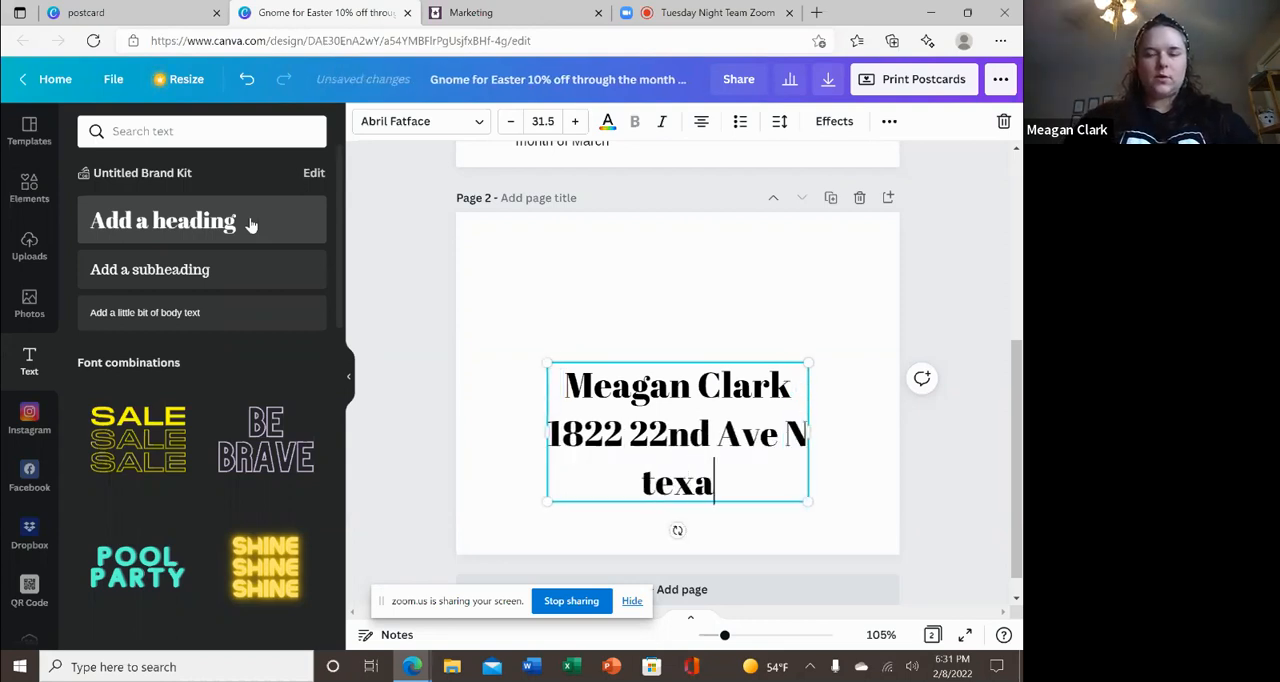
key("BackSpace")
key("BackSpace")
key("BackSpace")
key("BackSpace")
type("Texas")
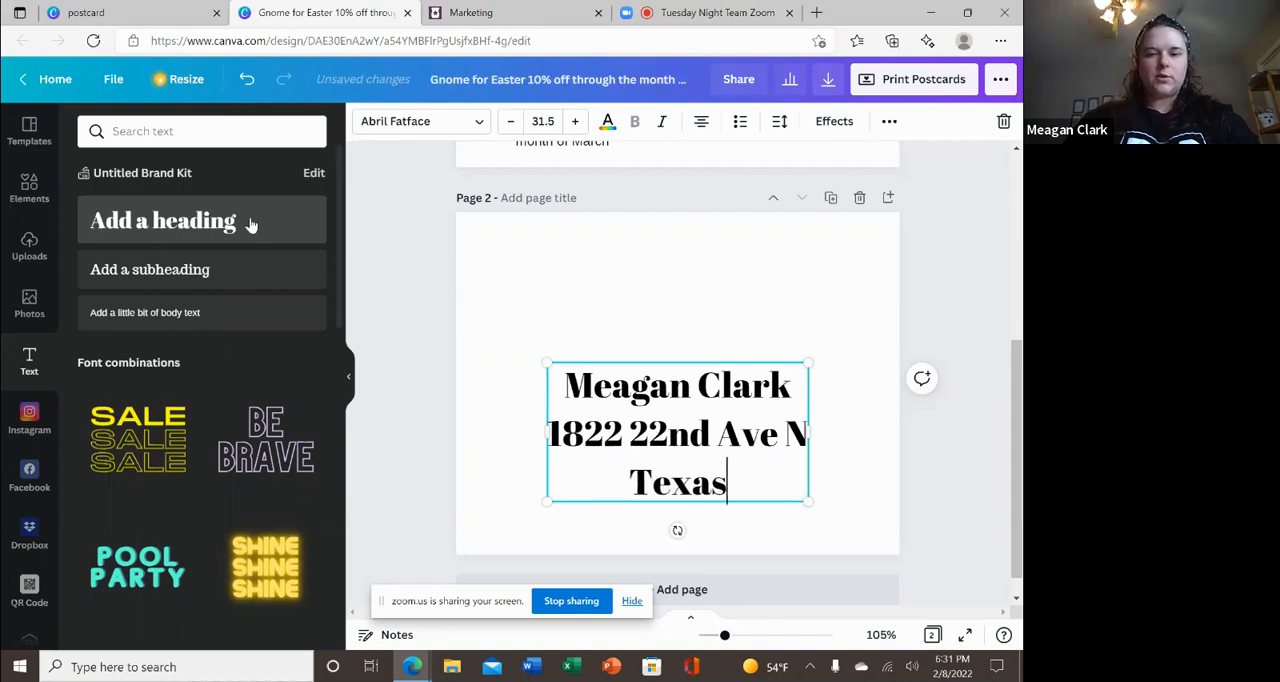
type(" City, ")
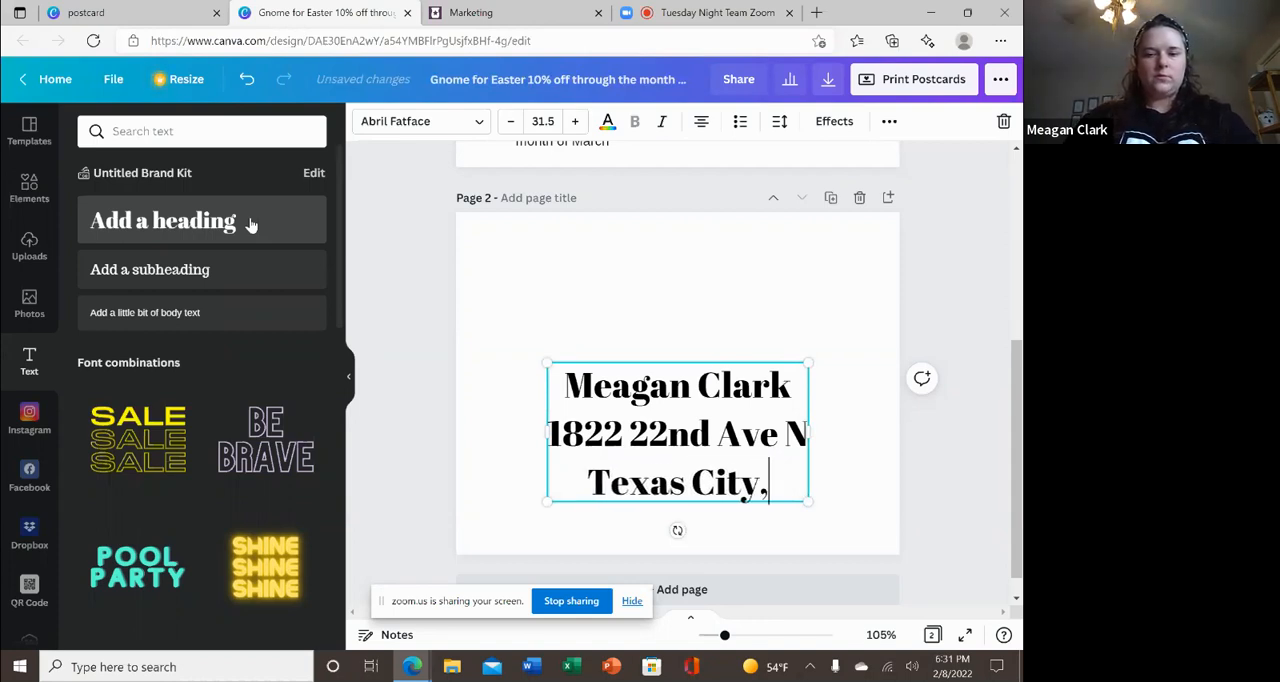
type("T")
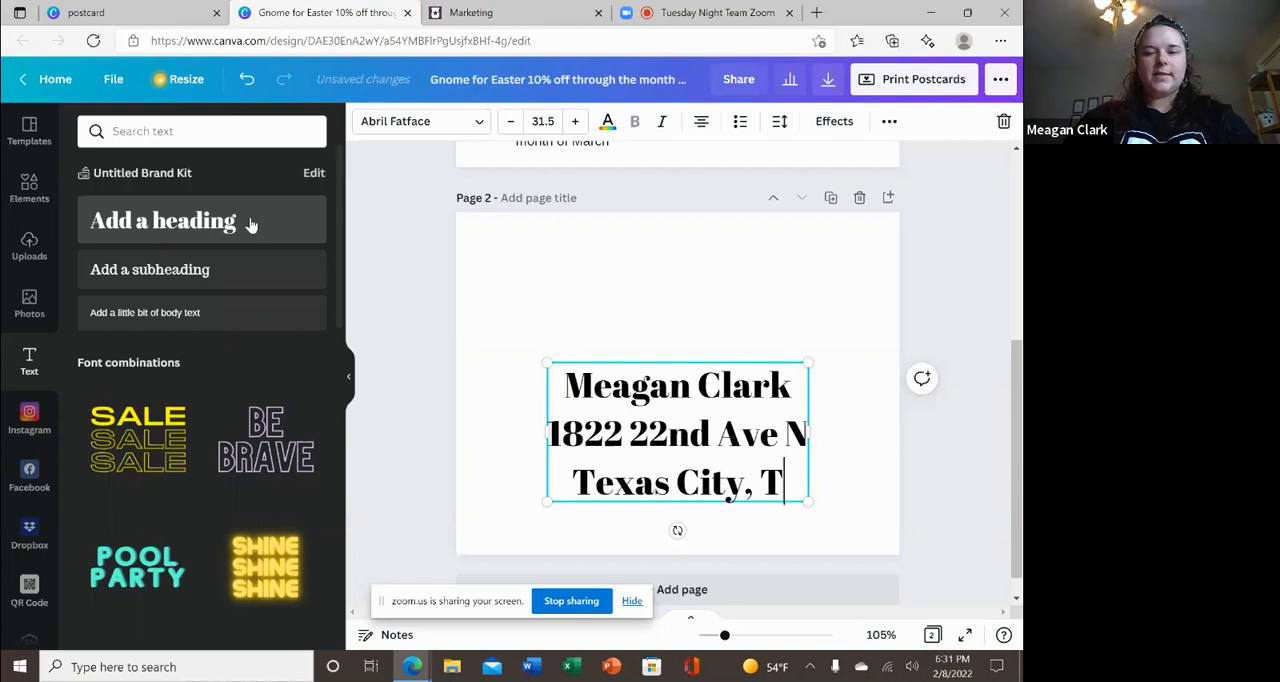
type("X. 77590")
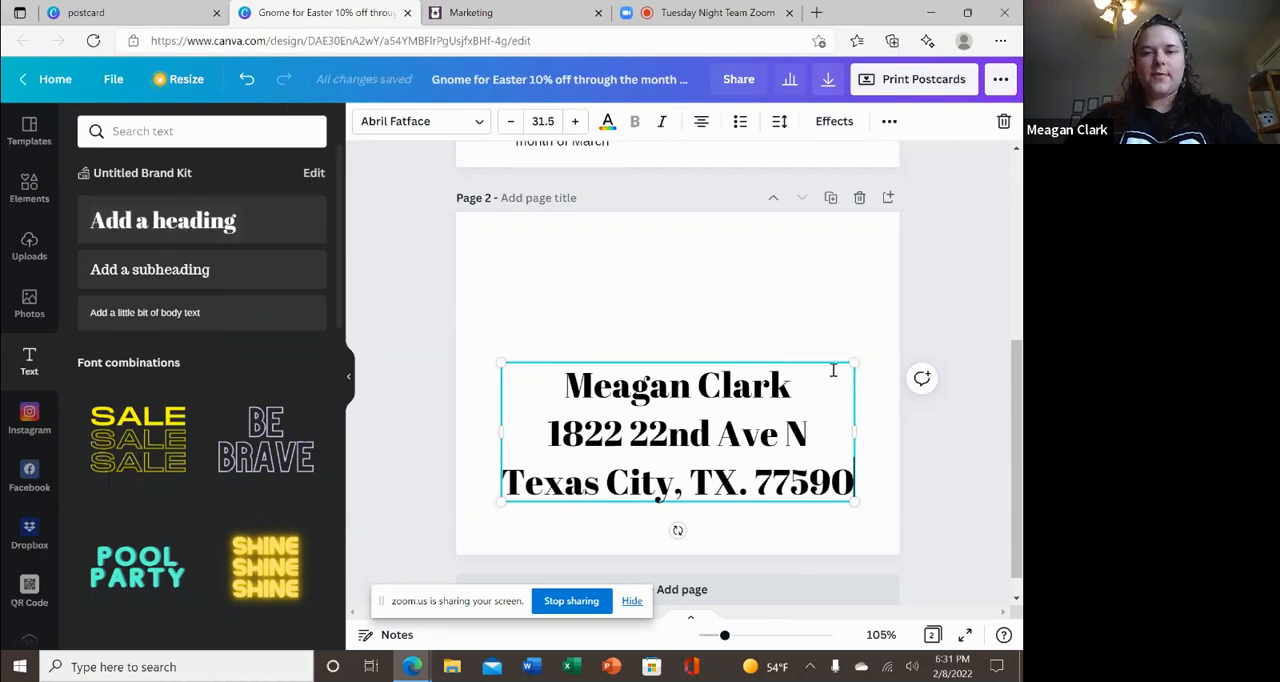
Shrink the address text to size 13.8 and place it in the upper-left corner of page 2.
left_click_drag(854, 366, 646, 396)
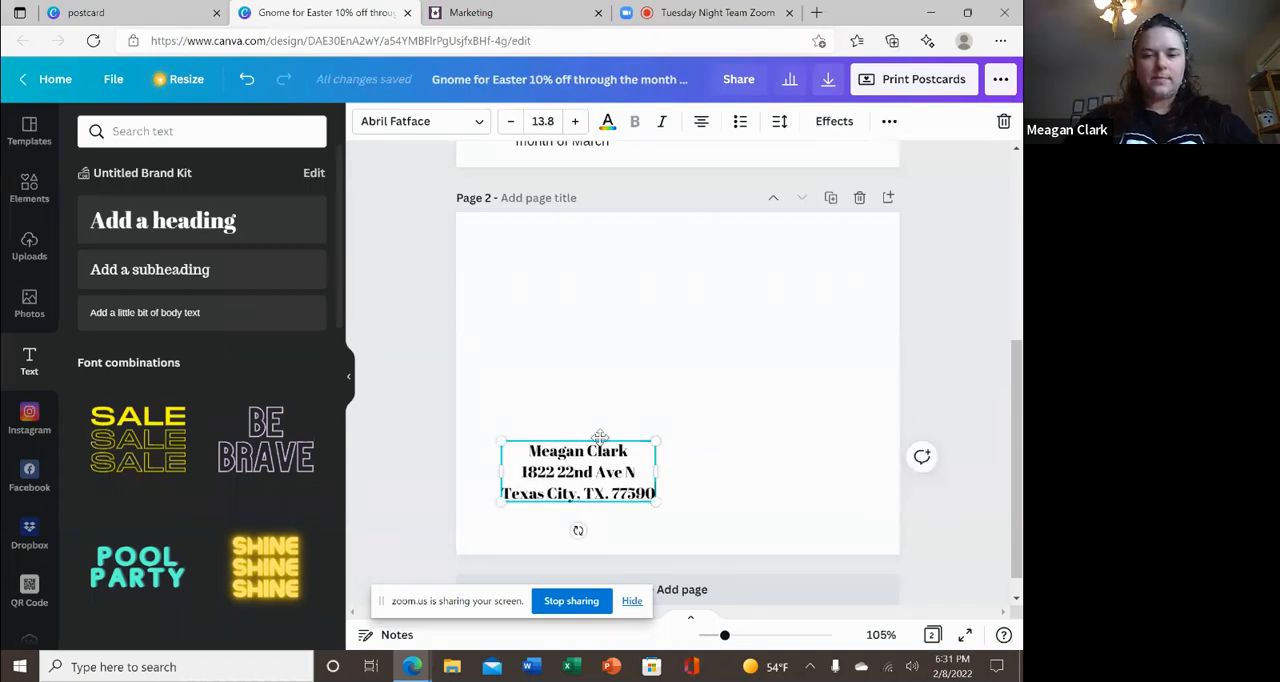
left_click_drag(600, 436, 560, 219)
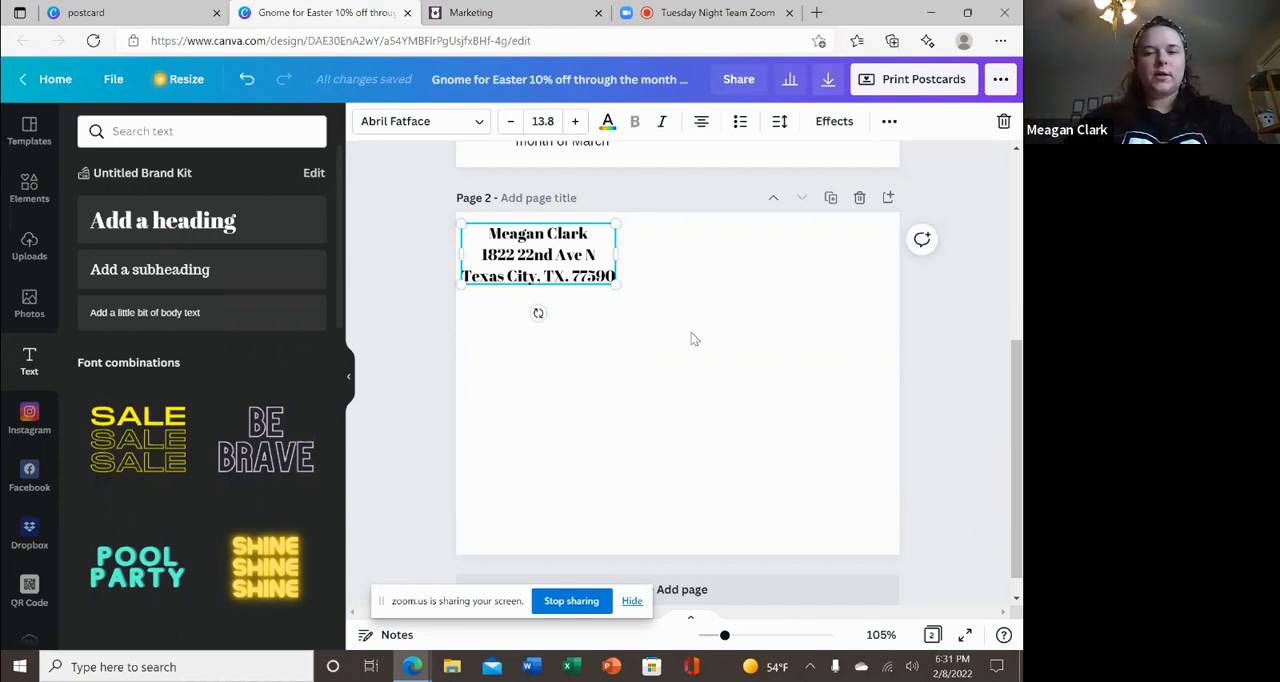
left_click(691, 334)
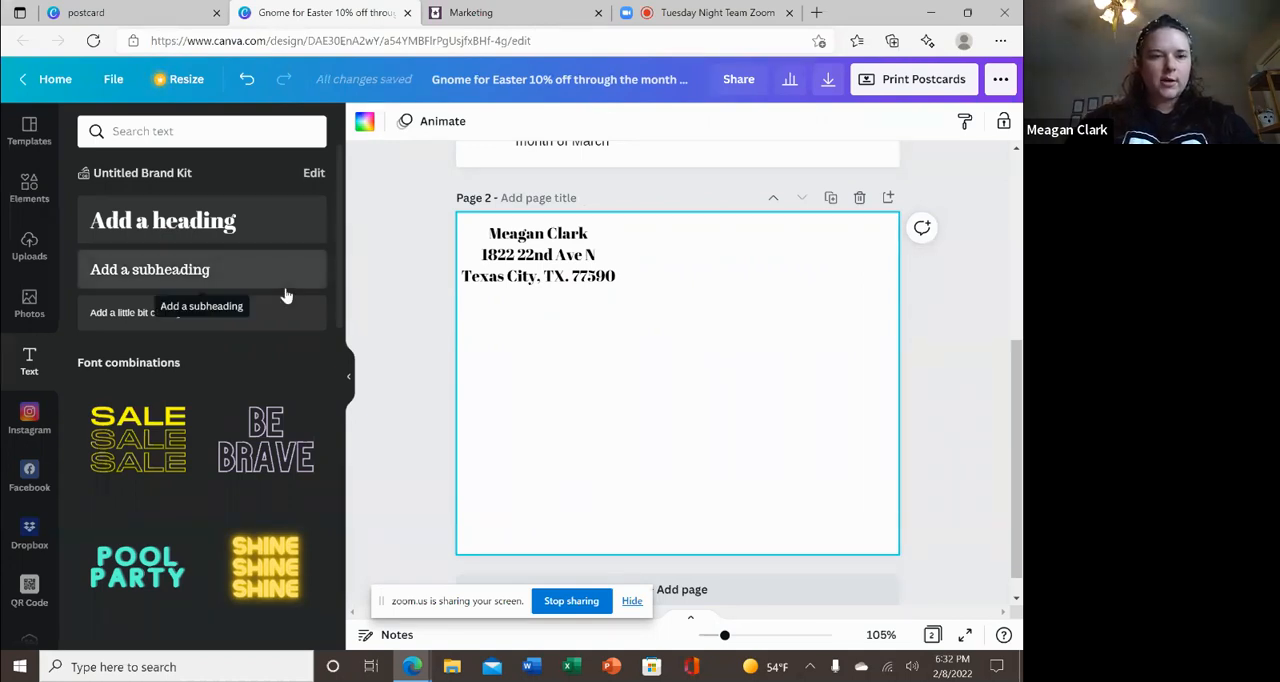
Insert a circle frame in the lower-left corner of page 2 and shrink it to about the width of the address text.
left_click(29, 190)
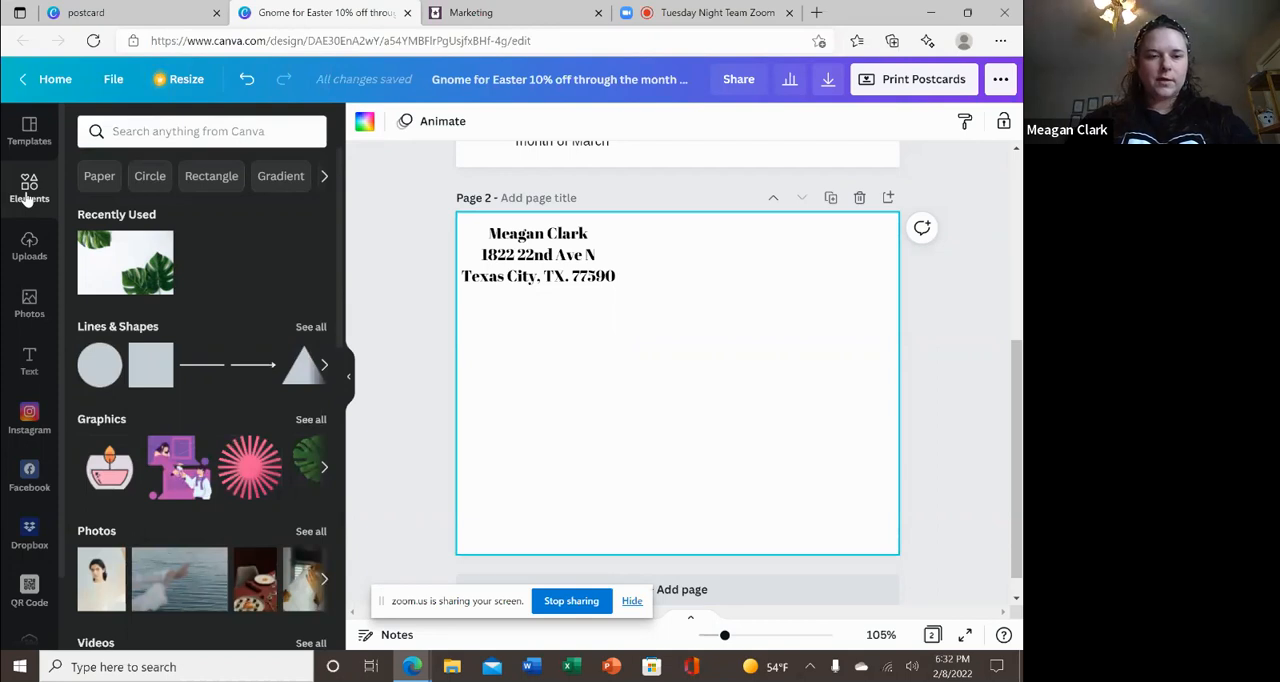
left_click_drag(340, 276, 388, 598)
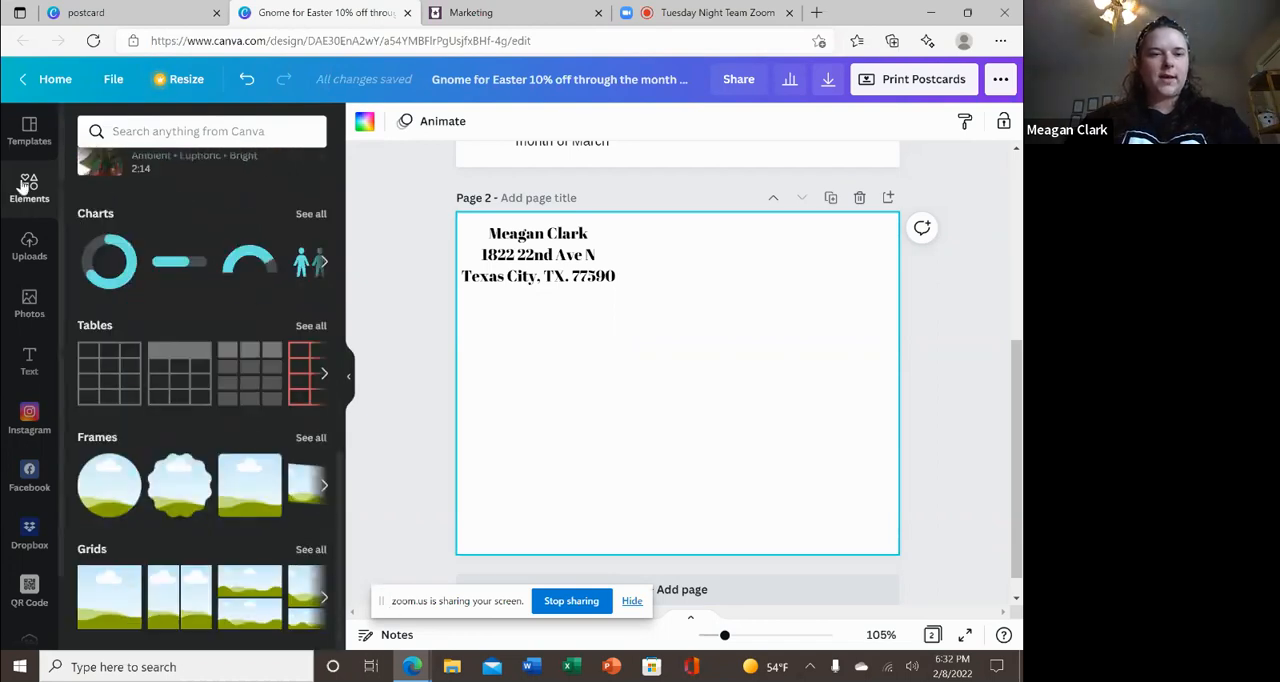
left_click(111, 480)
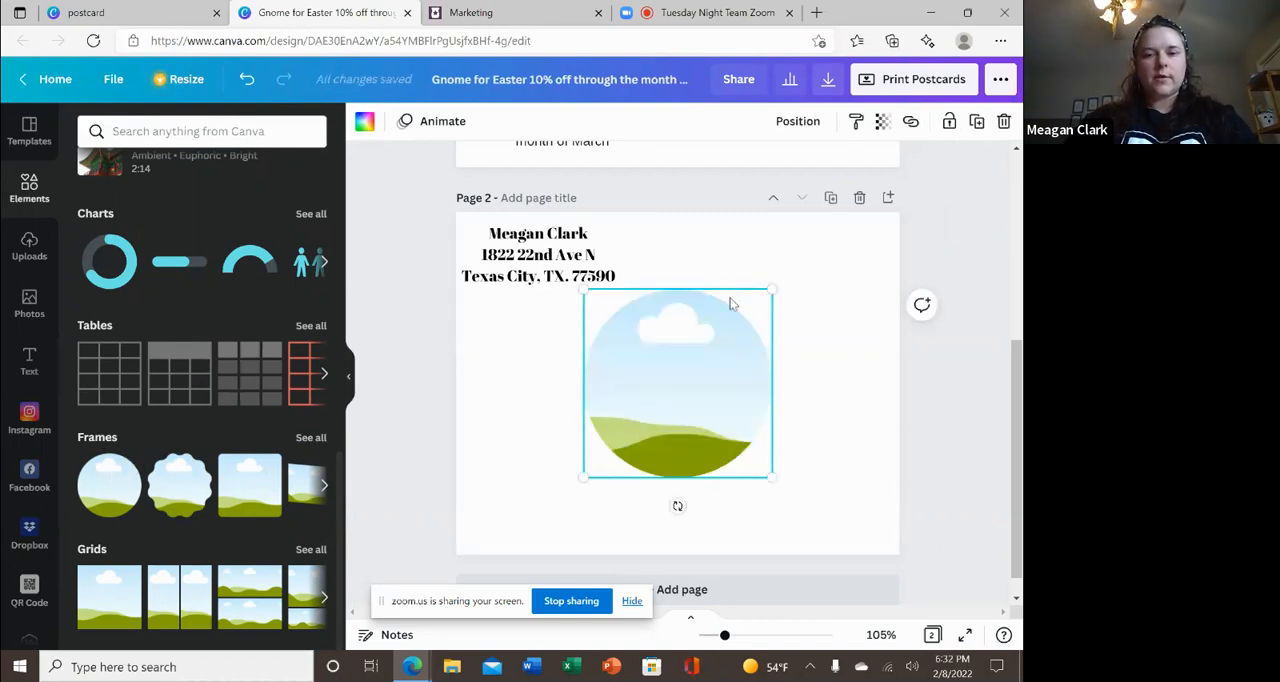
left_click_drag(682, 400, 562, 479)
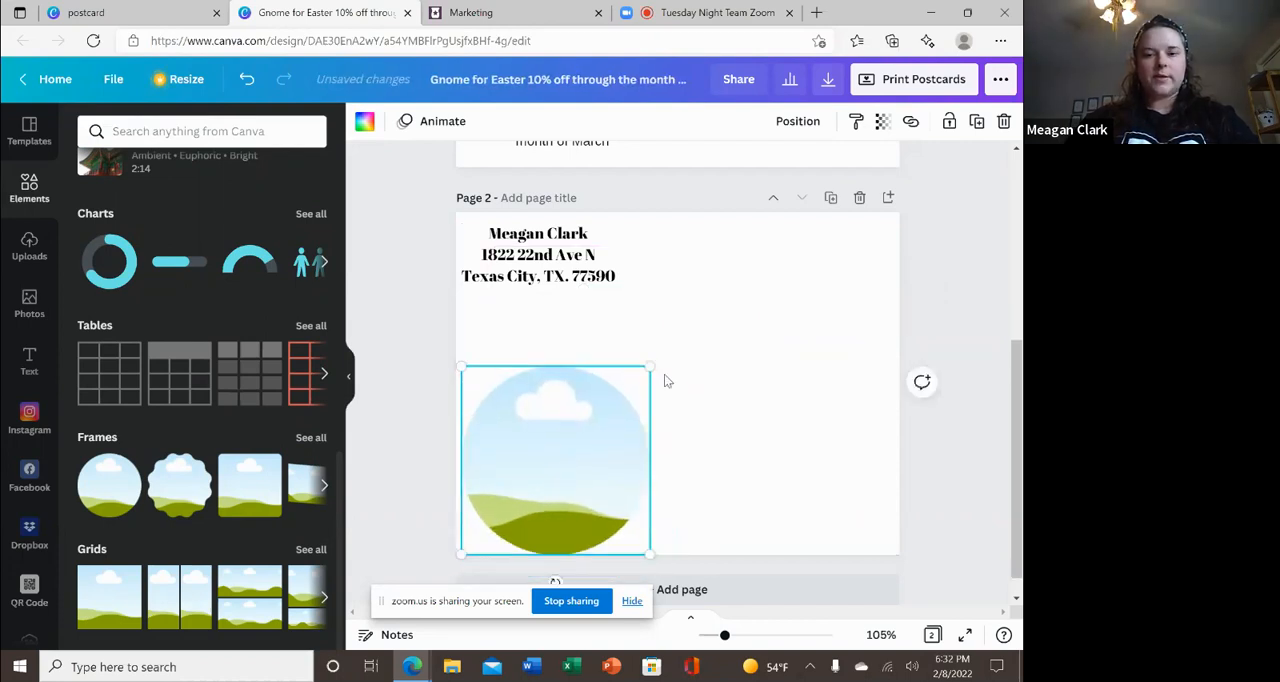
left_click_drag(648, 365, 620, 399)
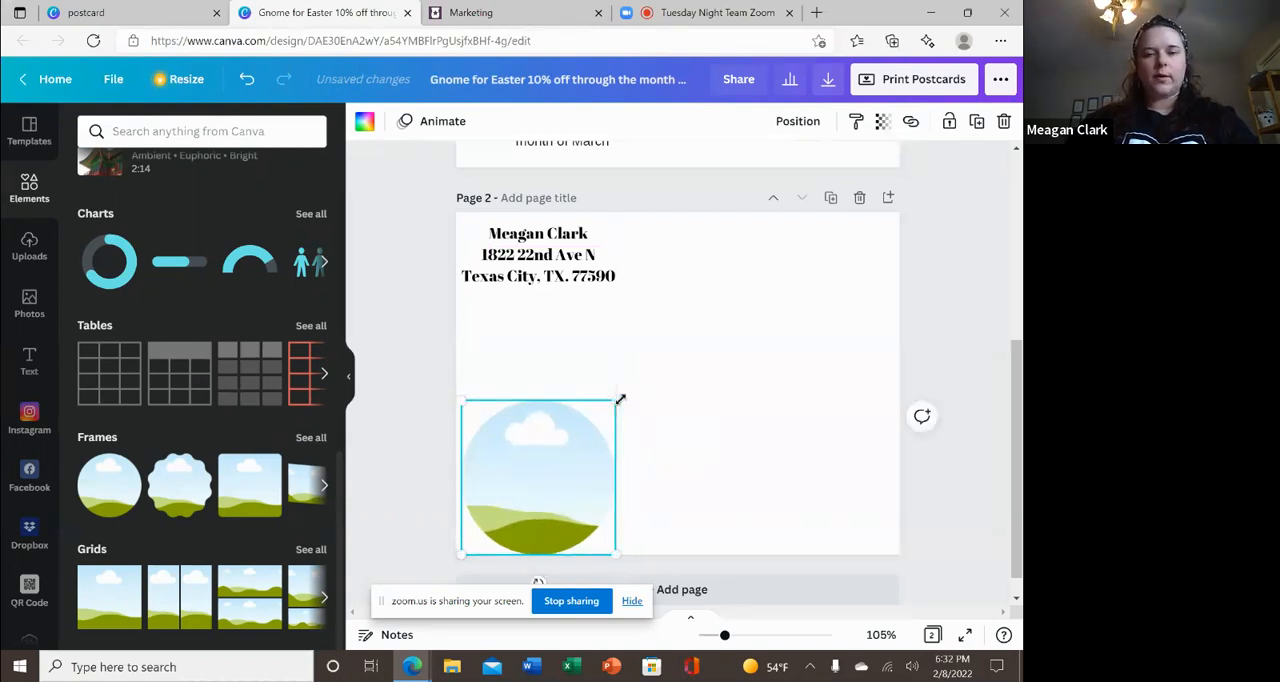
left_click(760, 377)
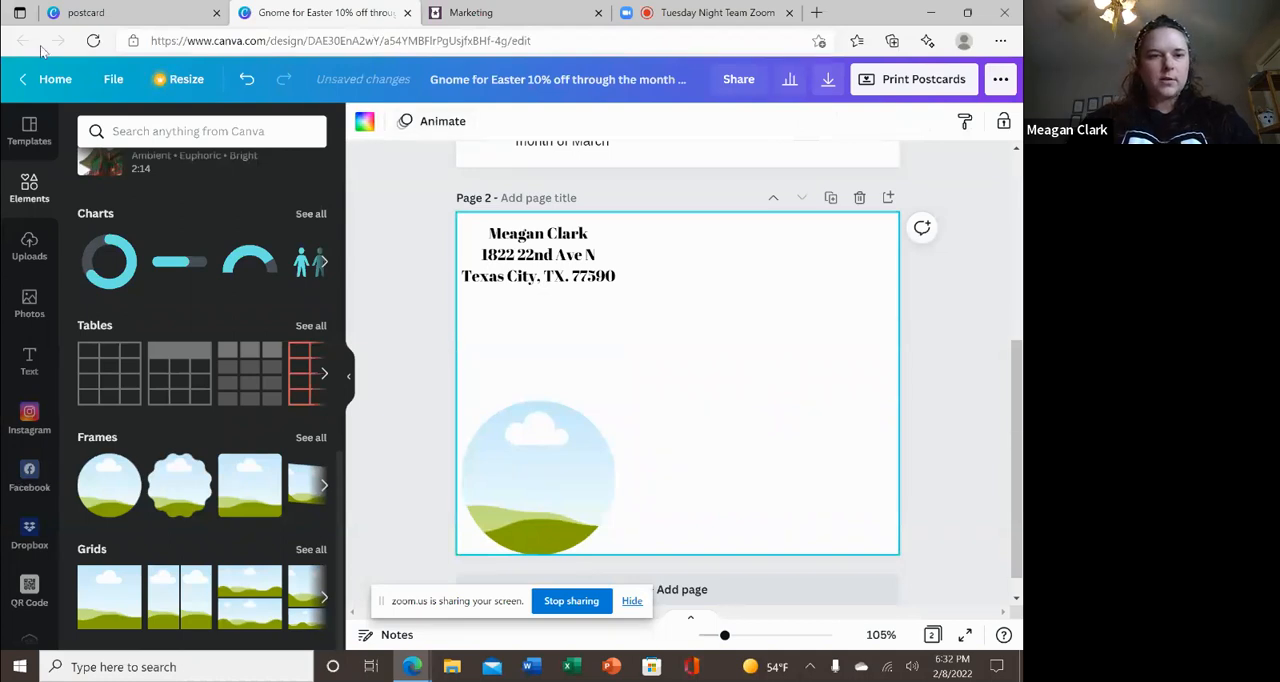
Fill the circle frame with the uploaded sunglasses selfie, and replace it with the standing cartoon avatar in the lavender shirt.
left_click(30, 301)
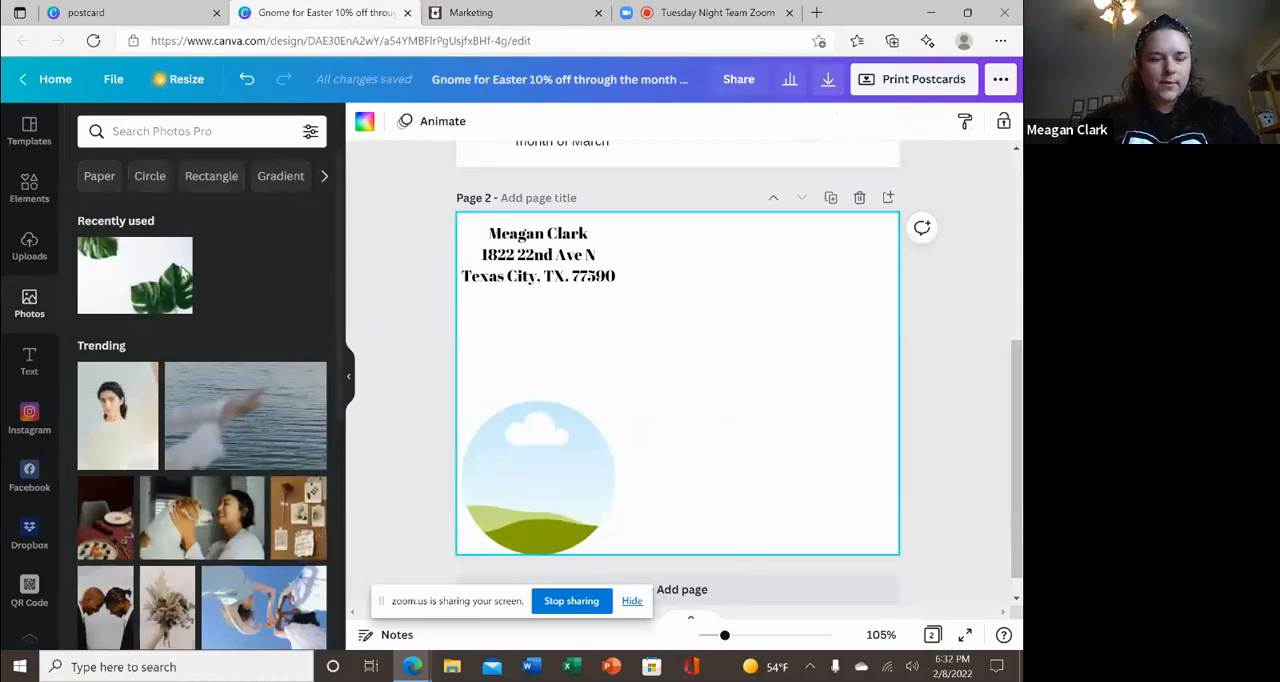
left_click(29, 250)
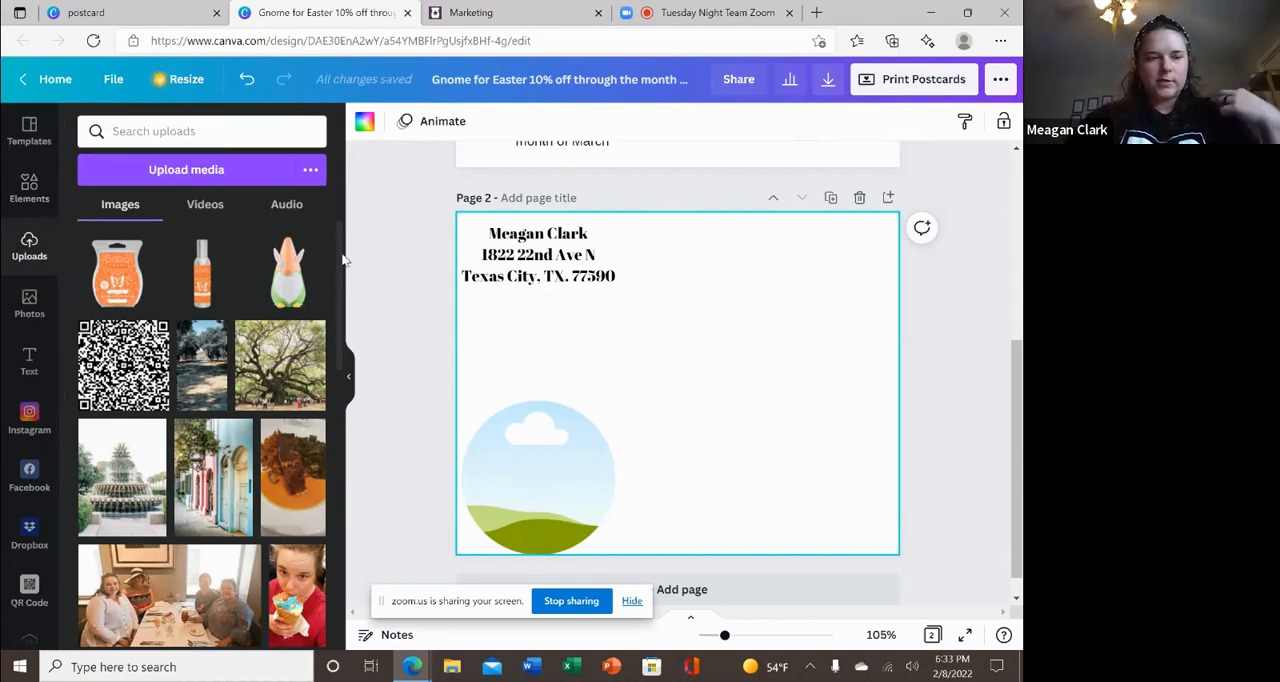
left_click_drag(342, 297, 362, 402)
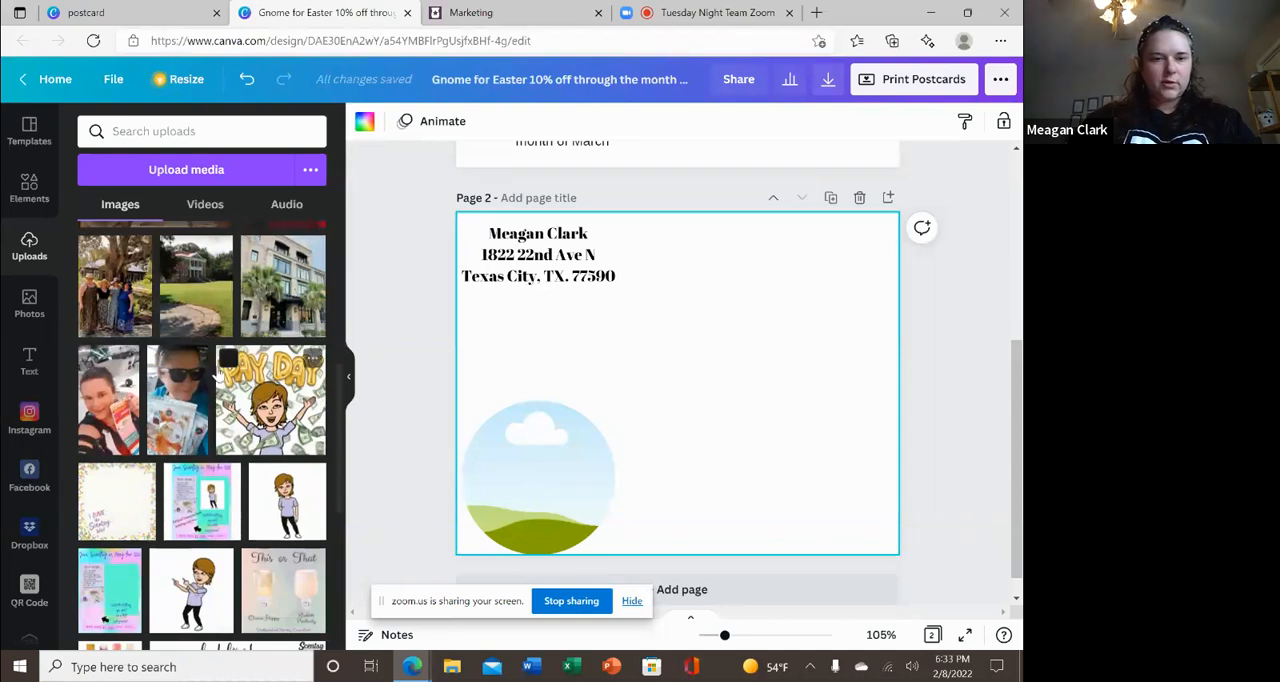
left_click(184, 401)
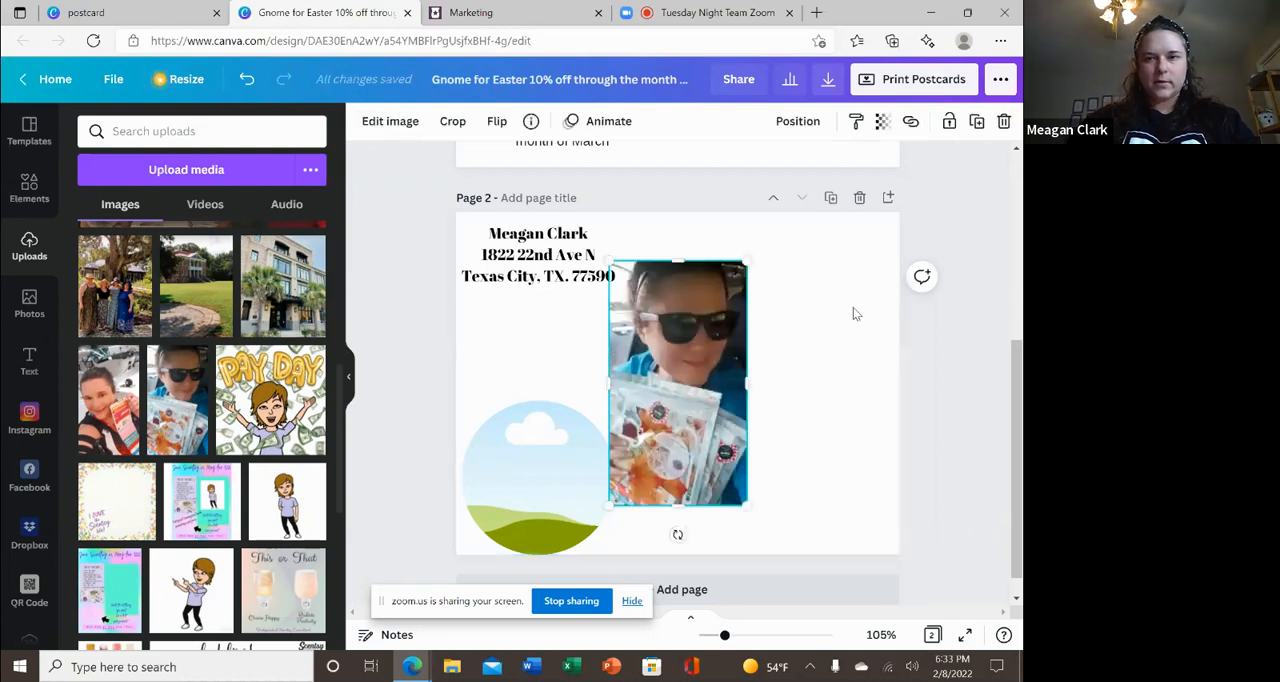
left_click(1004, 121)
left_click(538, 505)
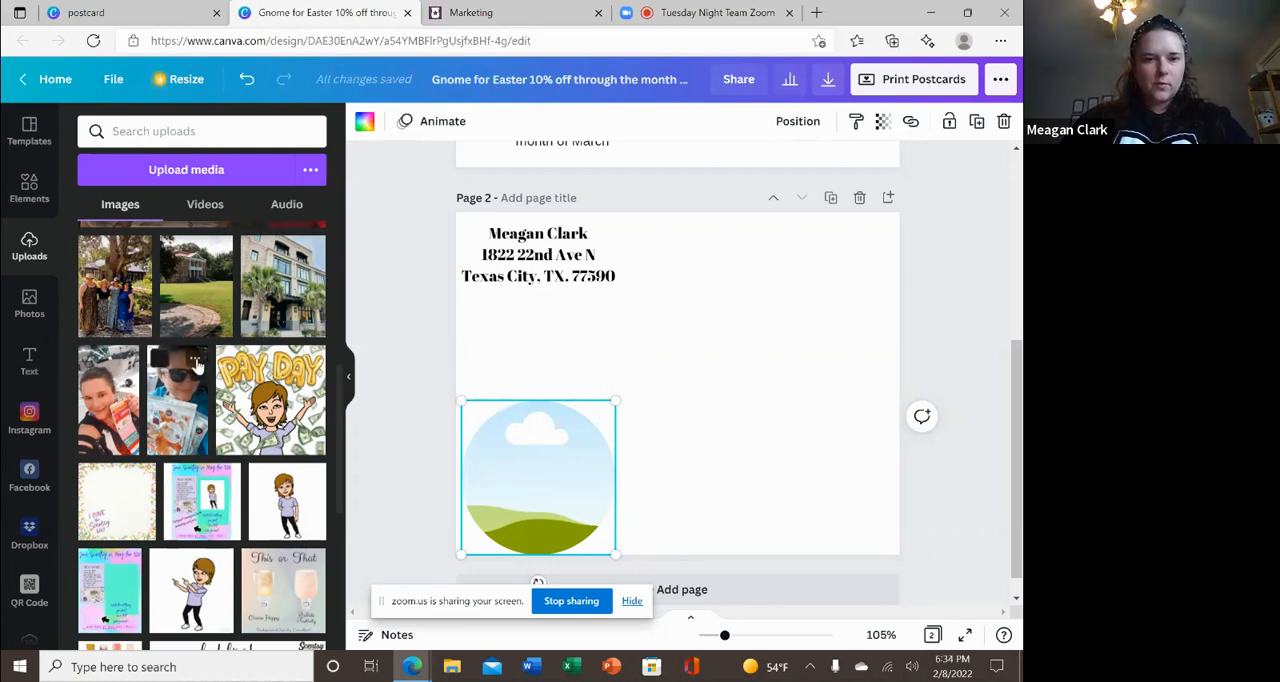
left_click(195, 362)
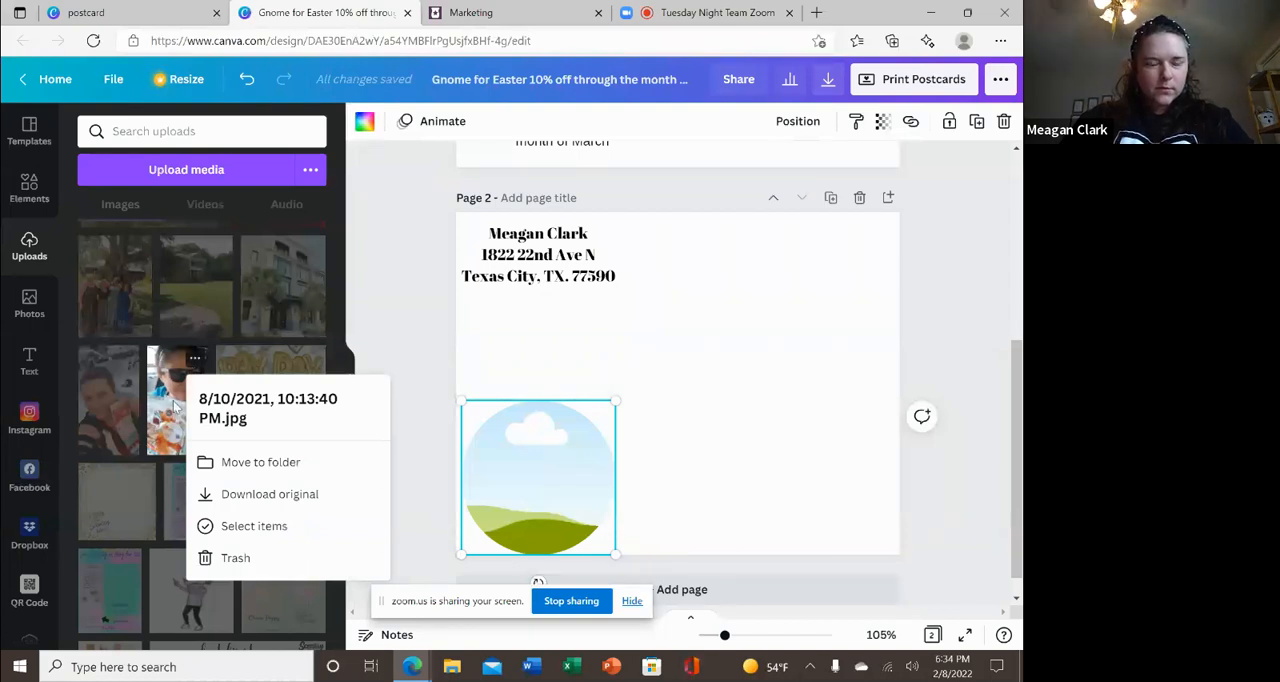
left_click_drag(176, 405, 512, 462)
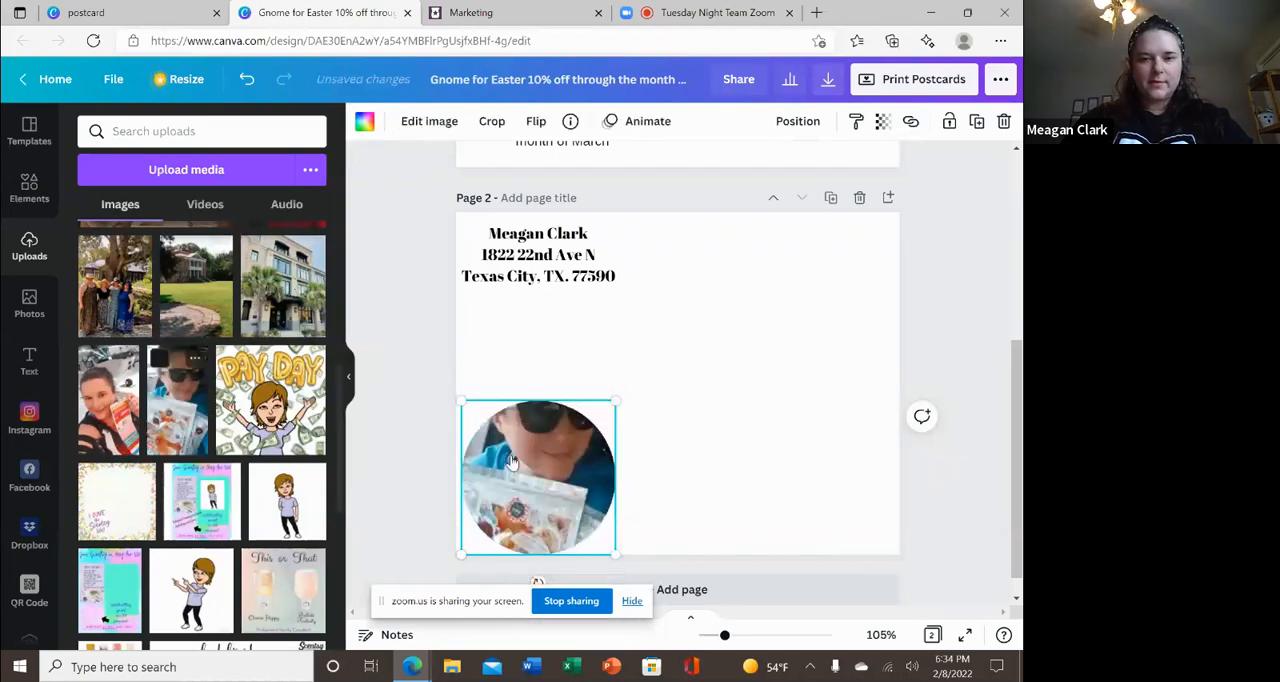
left_click(748, 428)
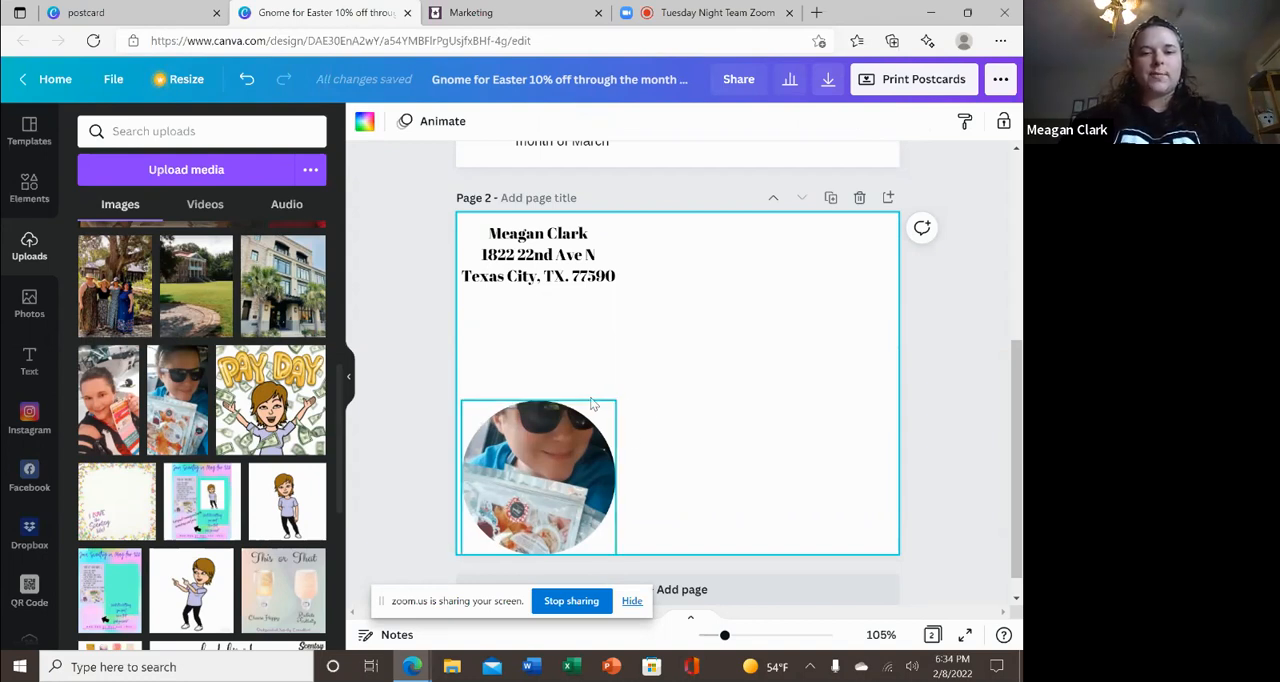
left_click_drag(279, 500, 545, 482)
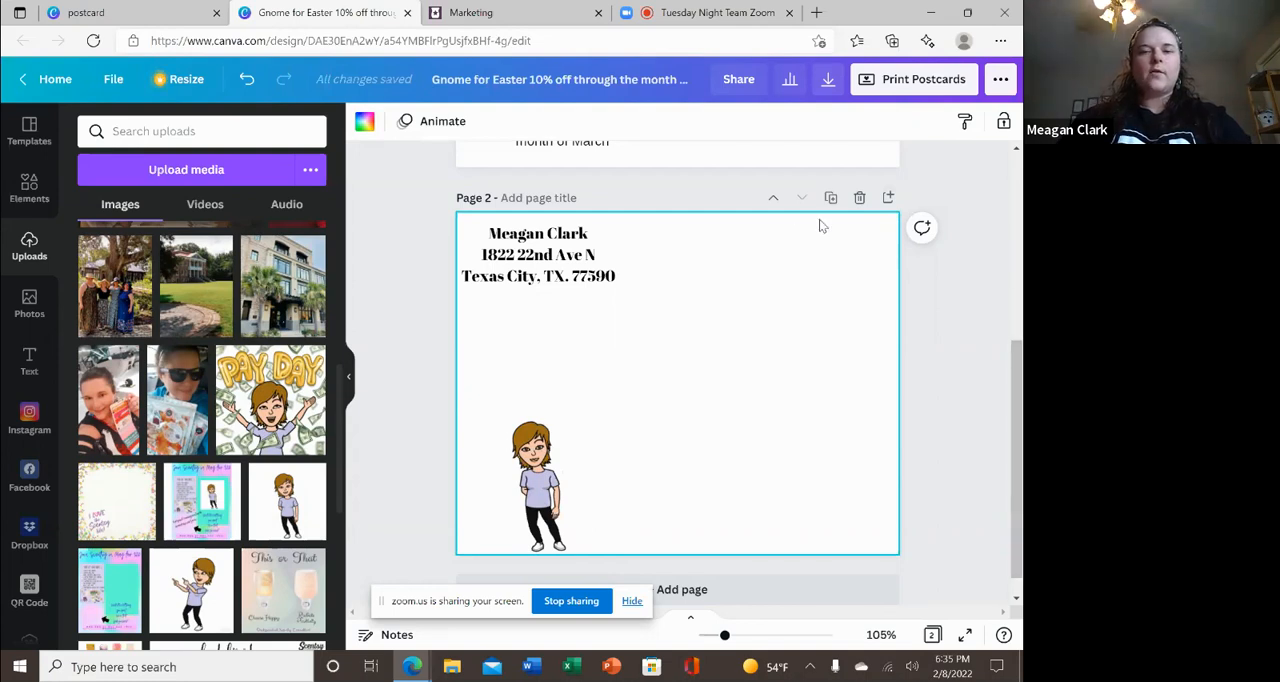
Review the postcard print order options, including size, sides, pages, paper, finish, number of copies and envelopes.
left_click(921, 79)
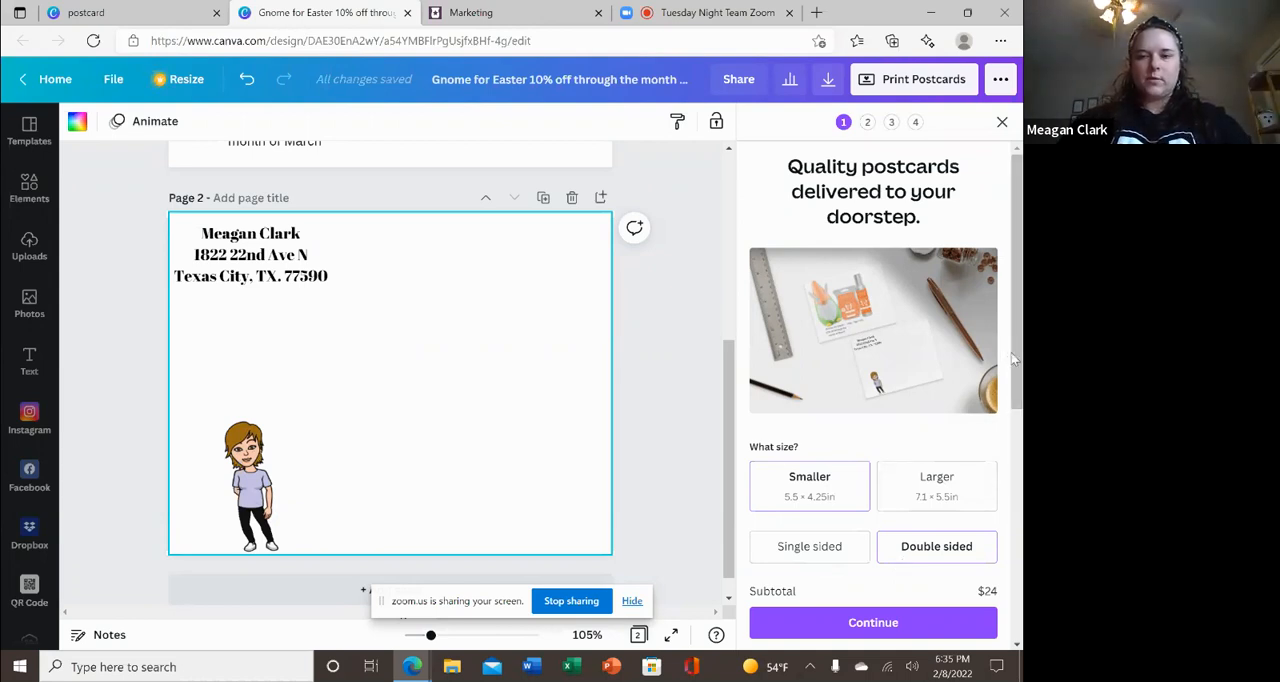
left_click_drag(1012, 360, 1021, 573)
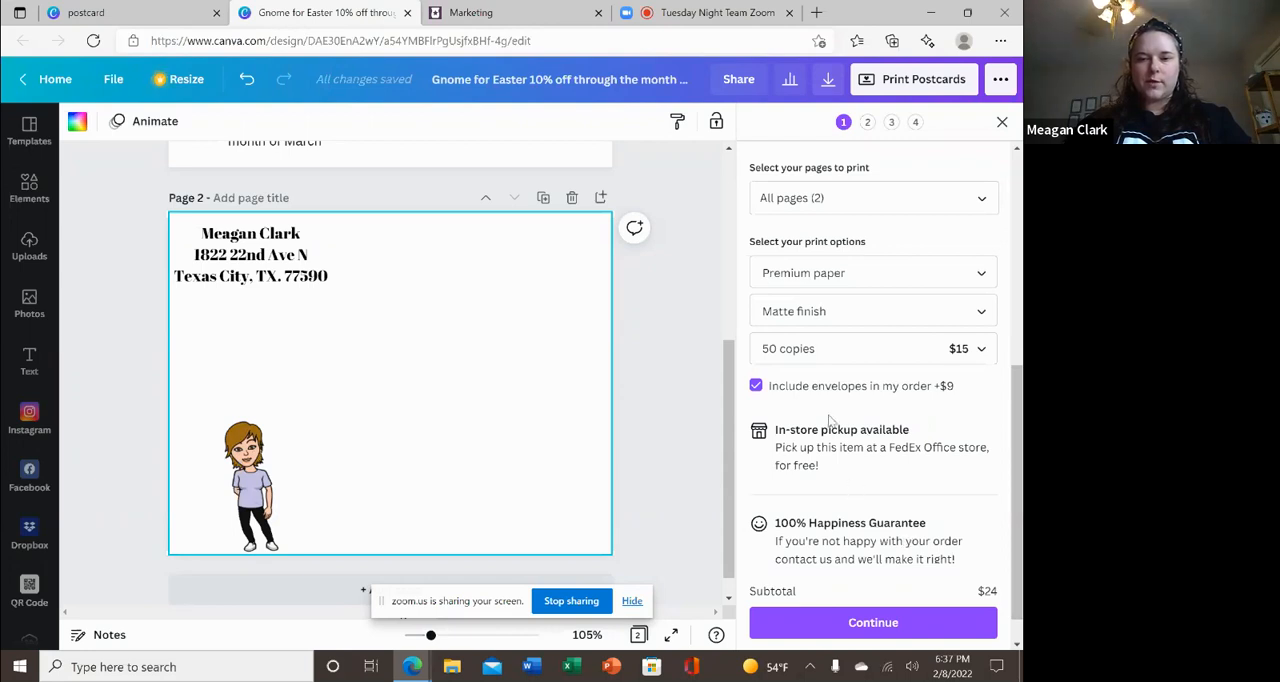
left_click(934, 620)
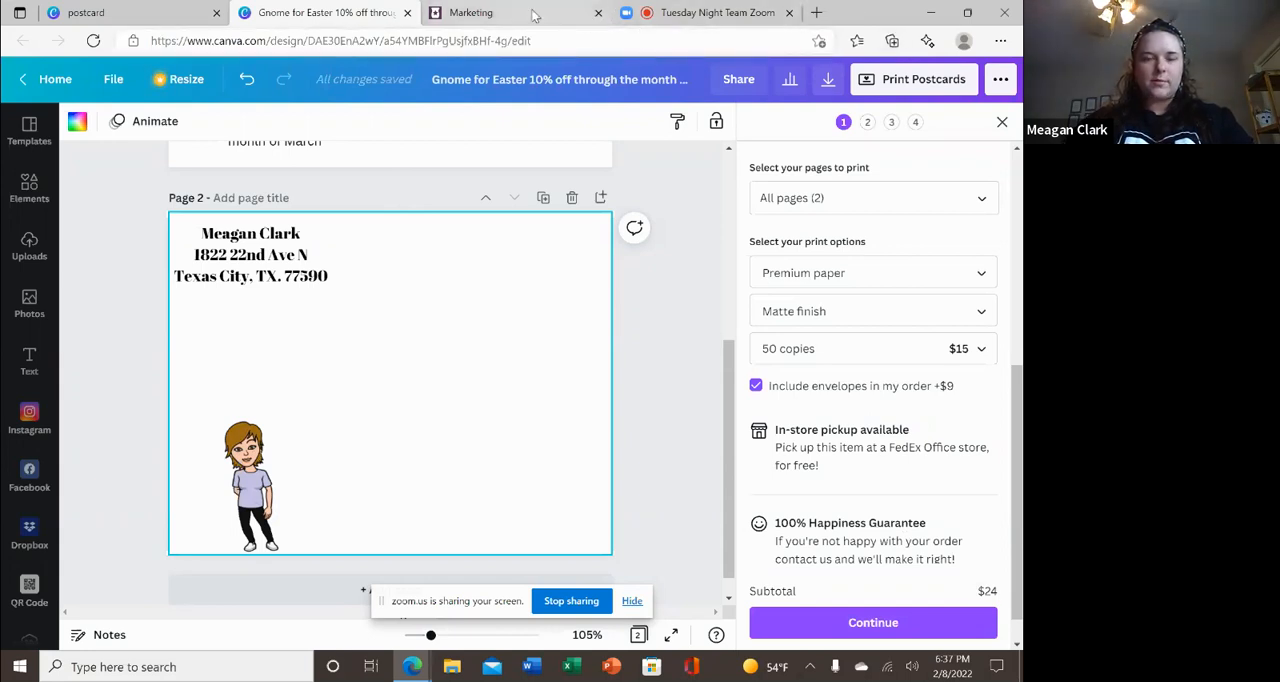
Close the postcard design and switch to the Tuesday Night Team Zoom meeting.
left_click(407, 13)
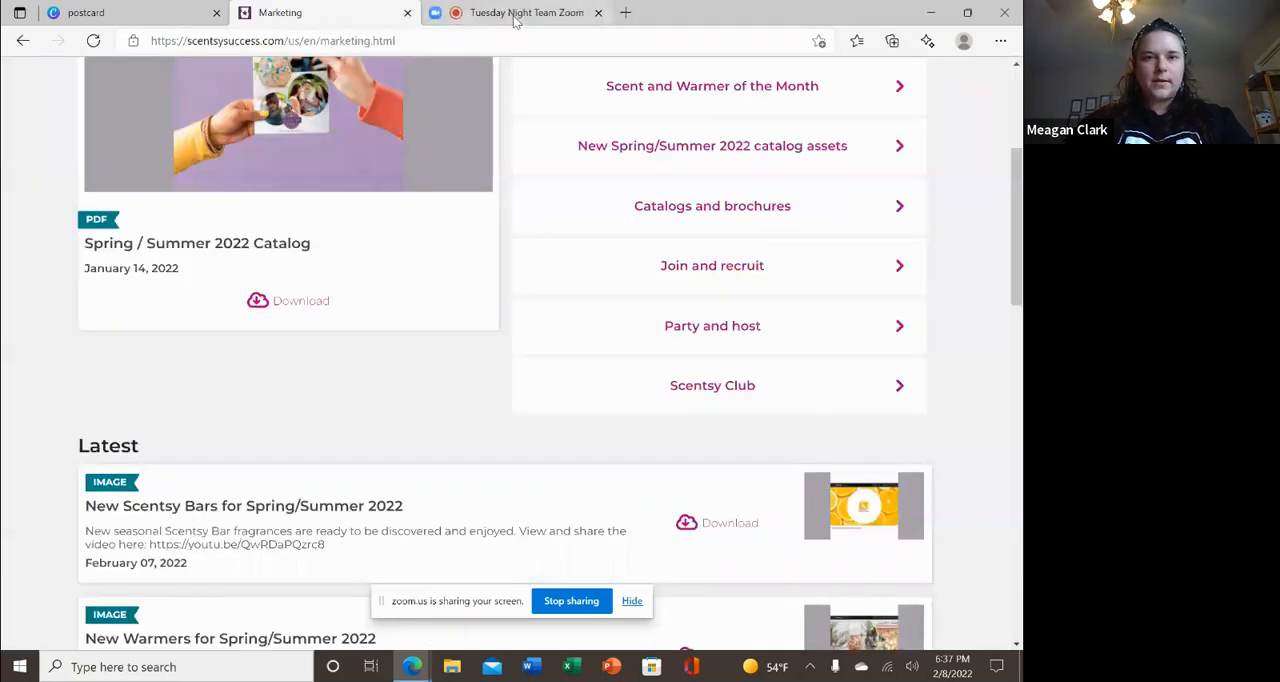
left_click(515, 20)
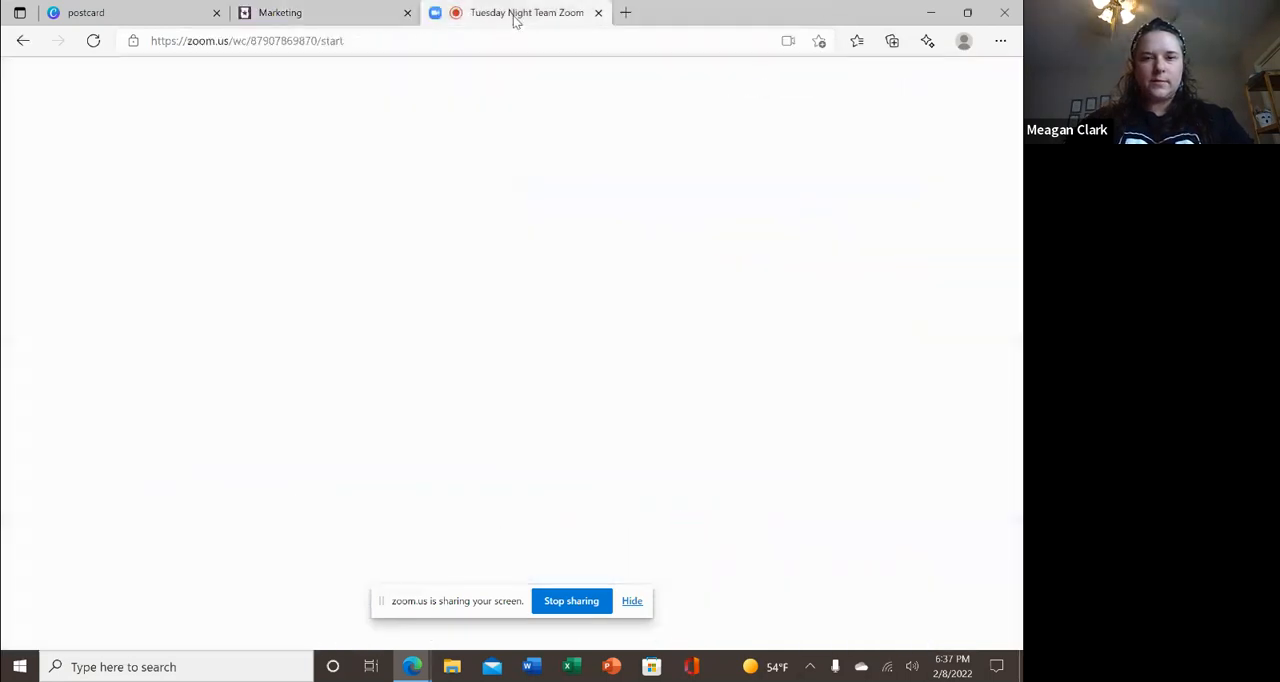